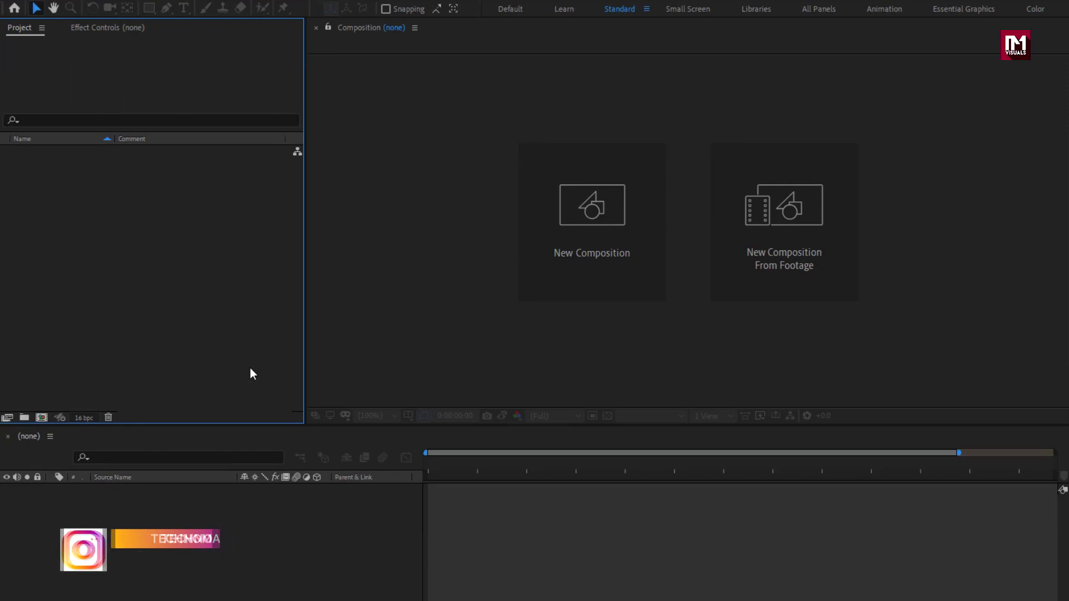
Step: Create a 1920 x 1080, 30 fps composition named Title_Animation with a duration of 5 seconds
click(560, 246)
text(Title )
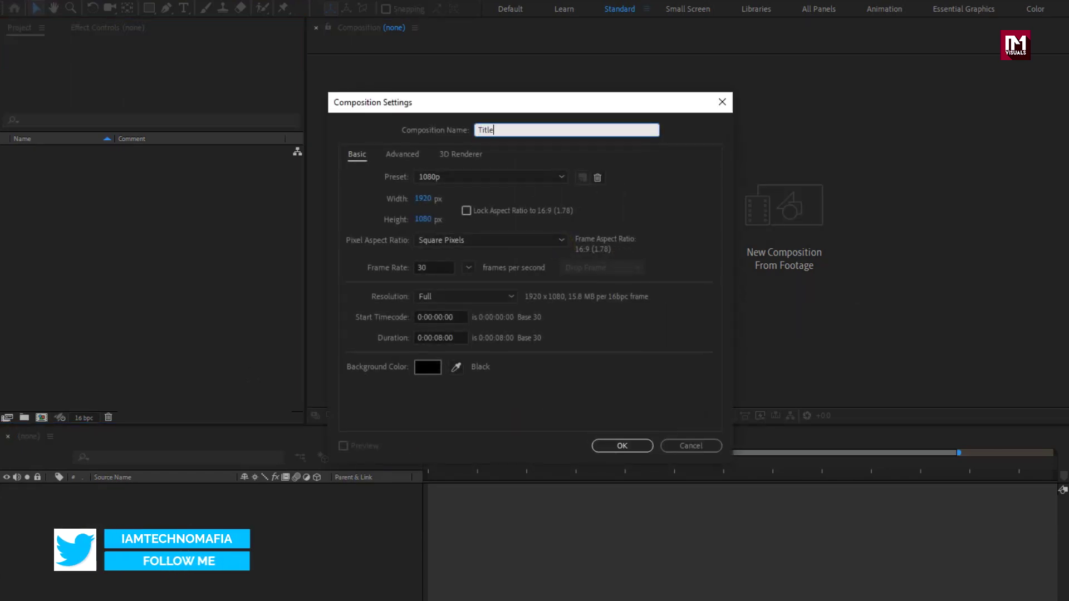
text(Animation)
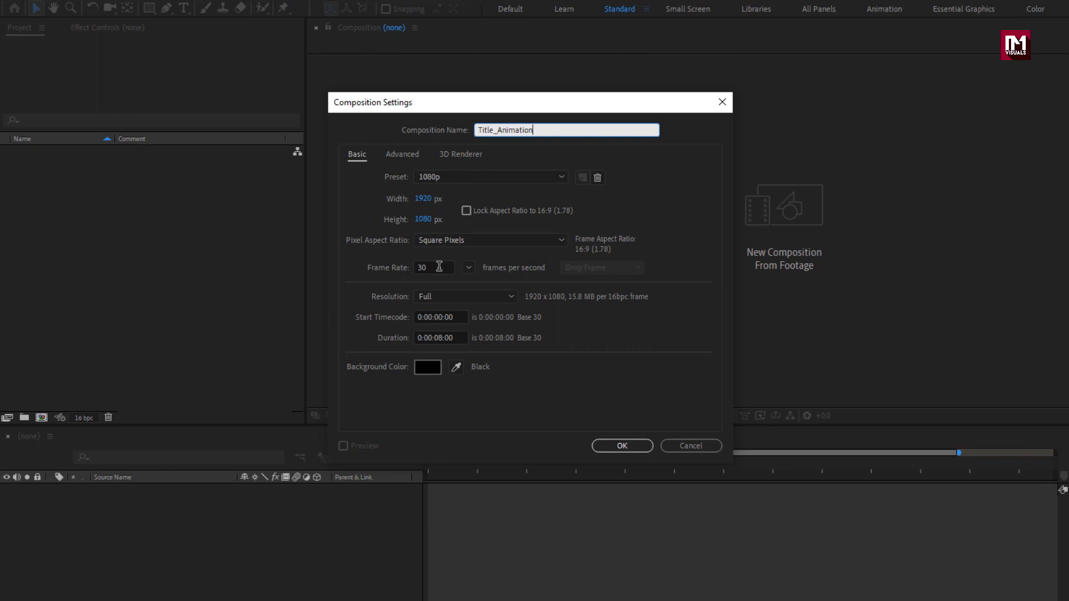
click(440, 336)
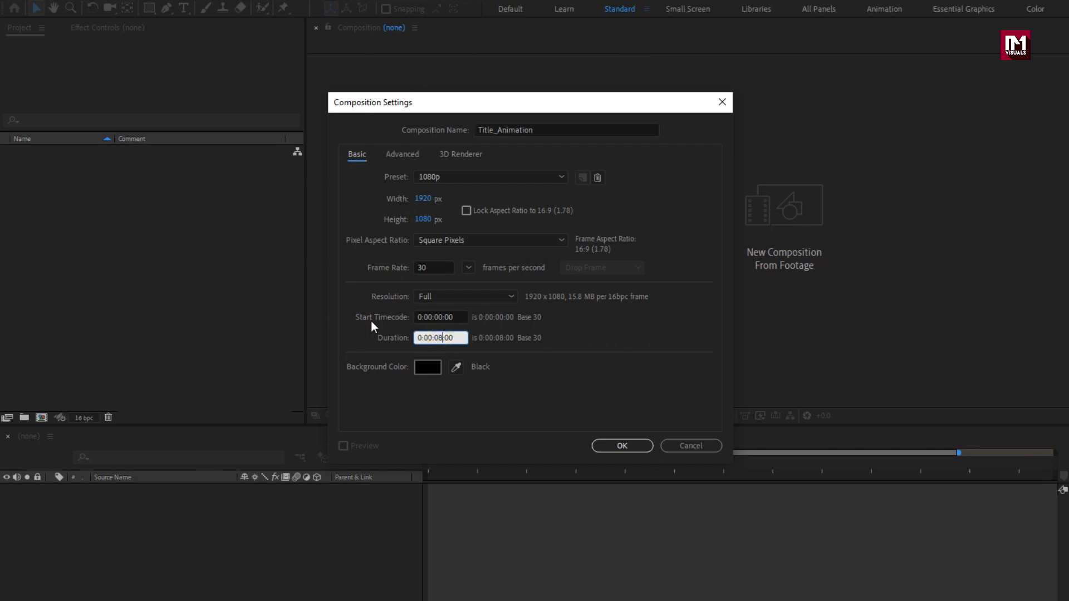
key(BackSpace)
text(5)
click(596, 445)
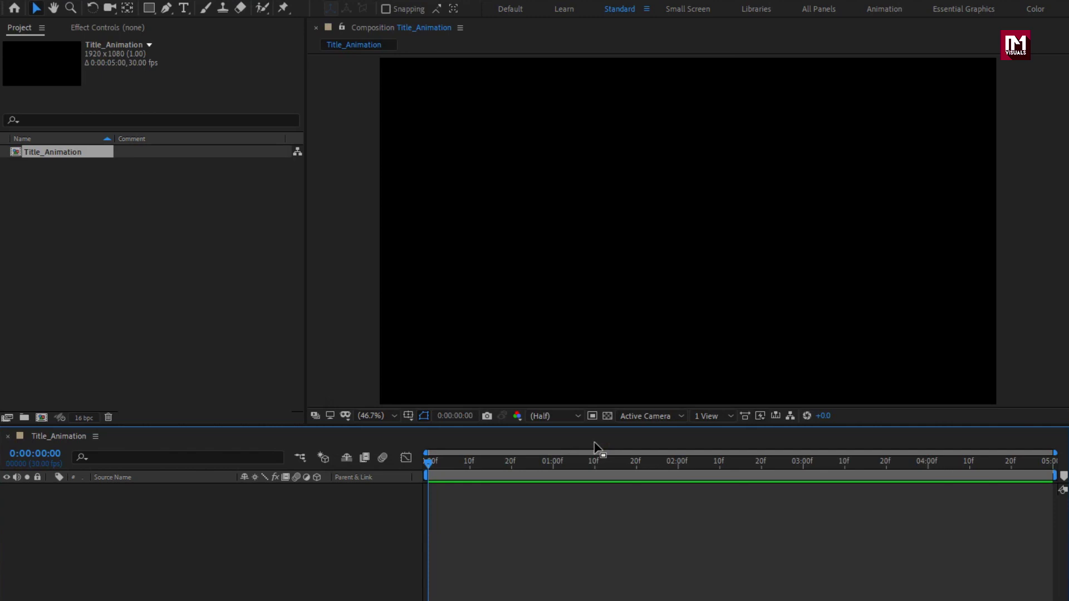
Step: Add a black, composition-sized solid layer named BG to the Title_Animation composition
right_click(160, 533)
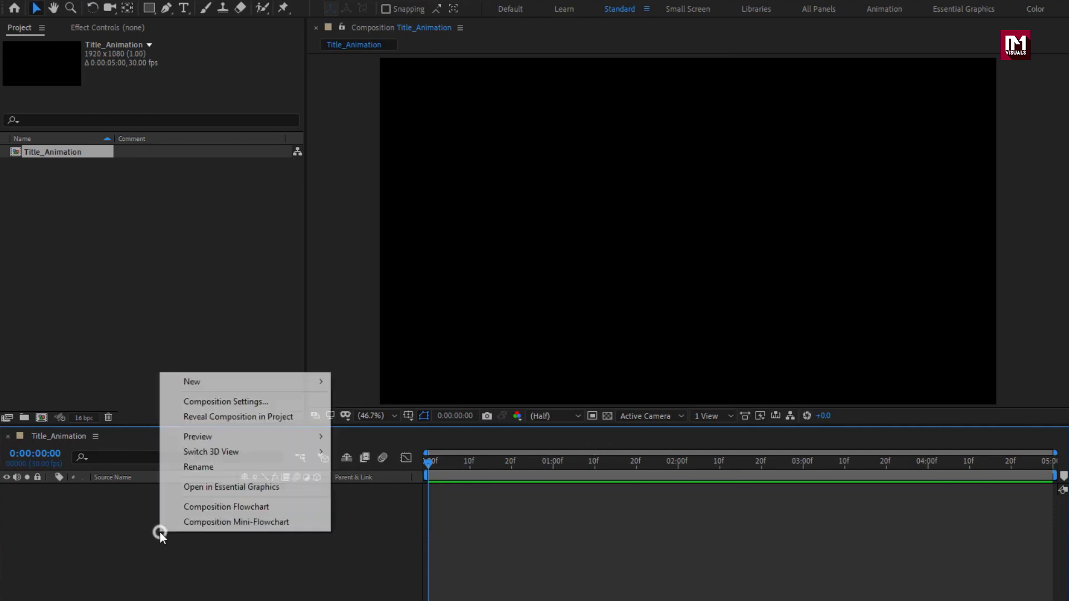
mouse_move(257, 384)
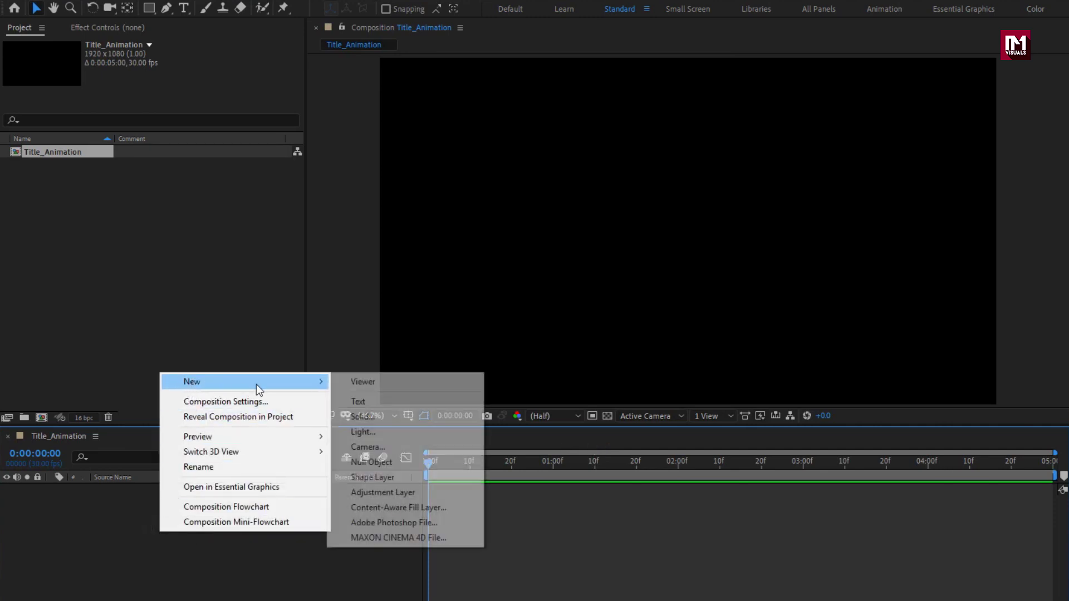
click(395, 421)
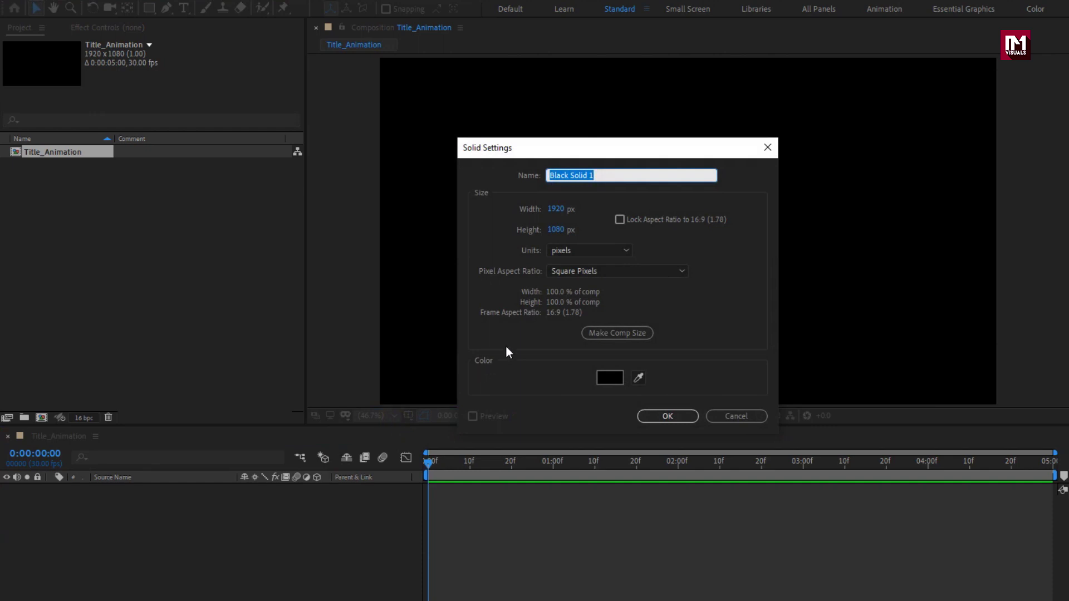
text(B)
click(653, 413)
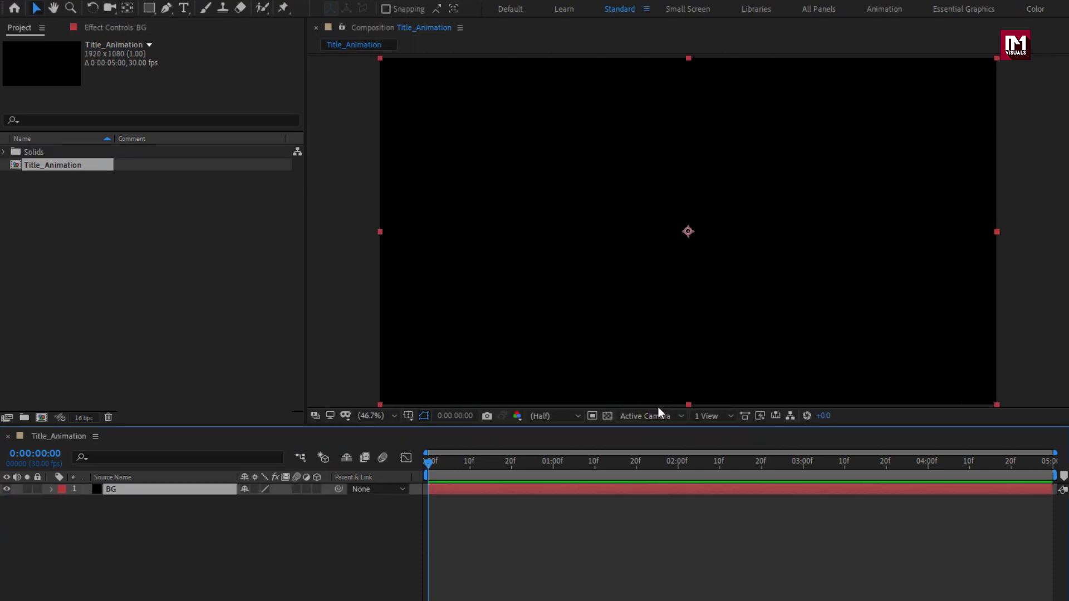
Step: Find the Gradient Ramp effect and apply it to the BG layer
click(922, 47)
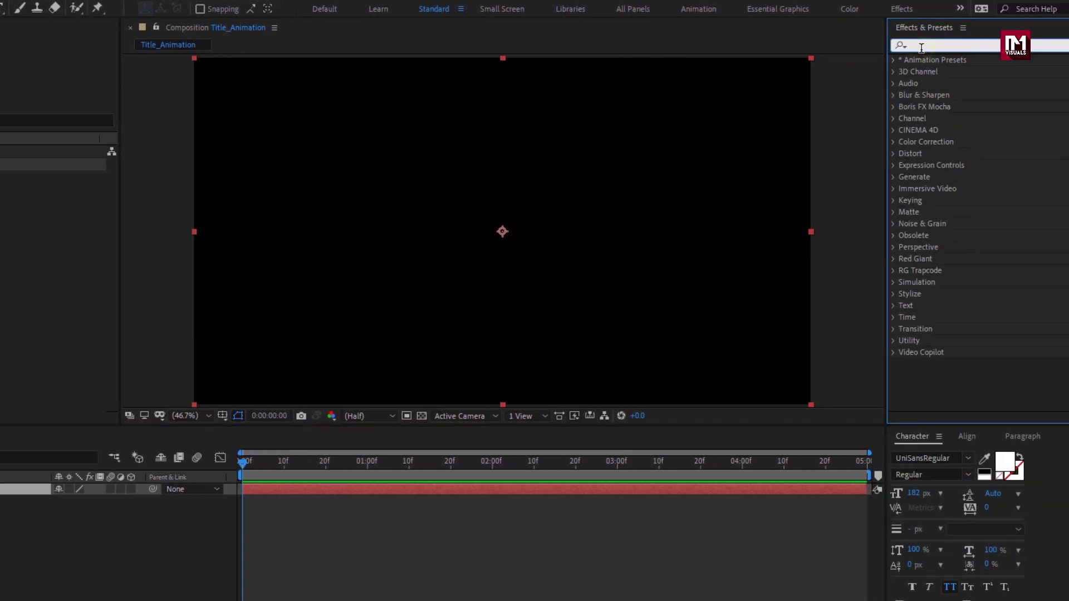
text(grad)
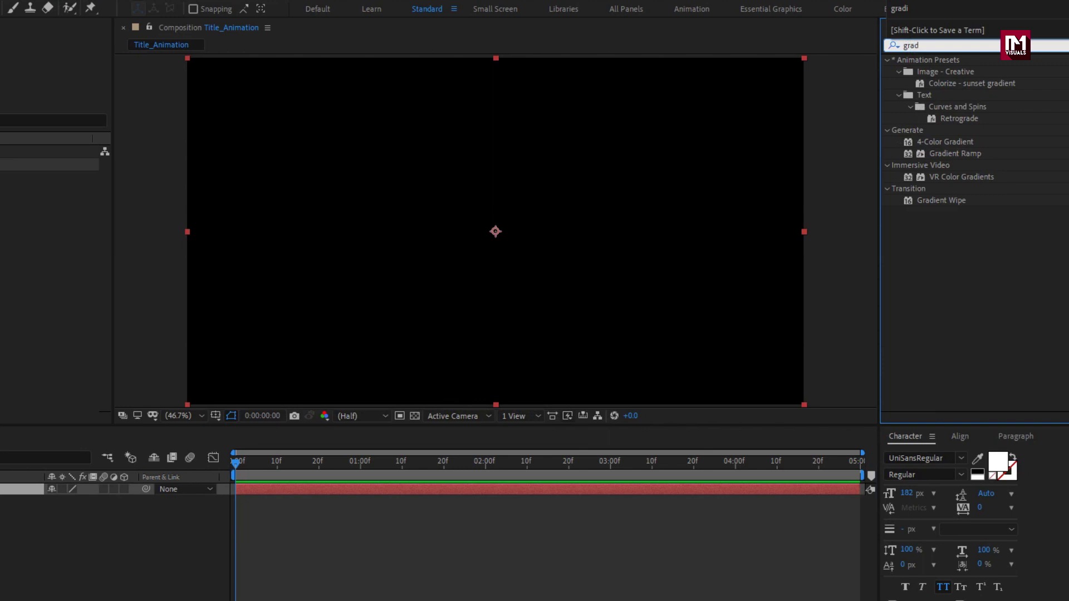
double_click(935, 156)
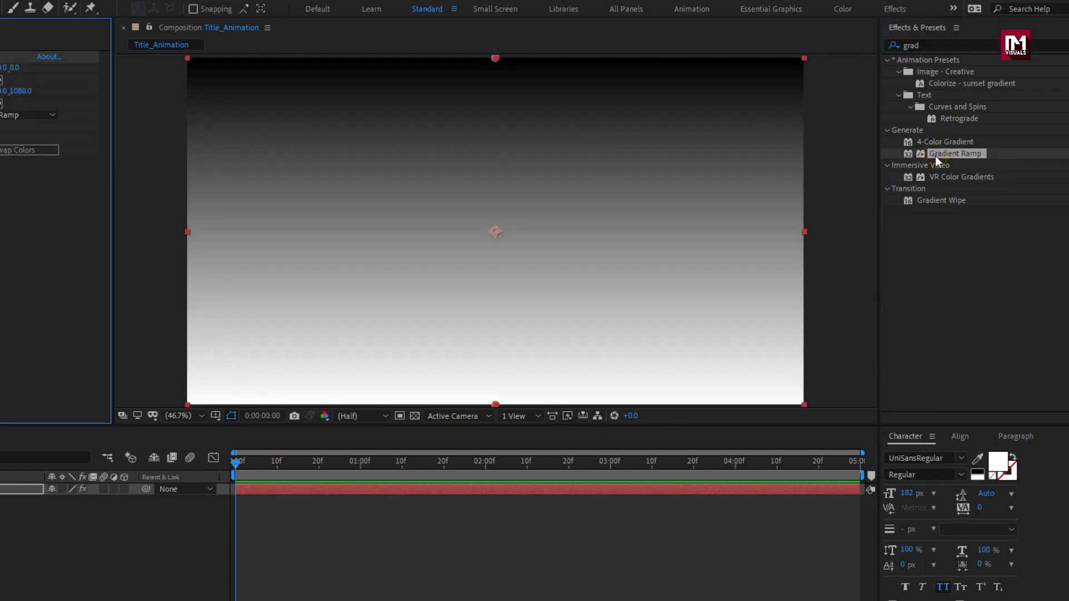
Step: Set the Gradient Ramp's start color to the near-black 0C0C0C
click(172, 81)
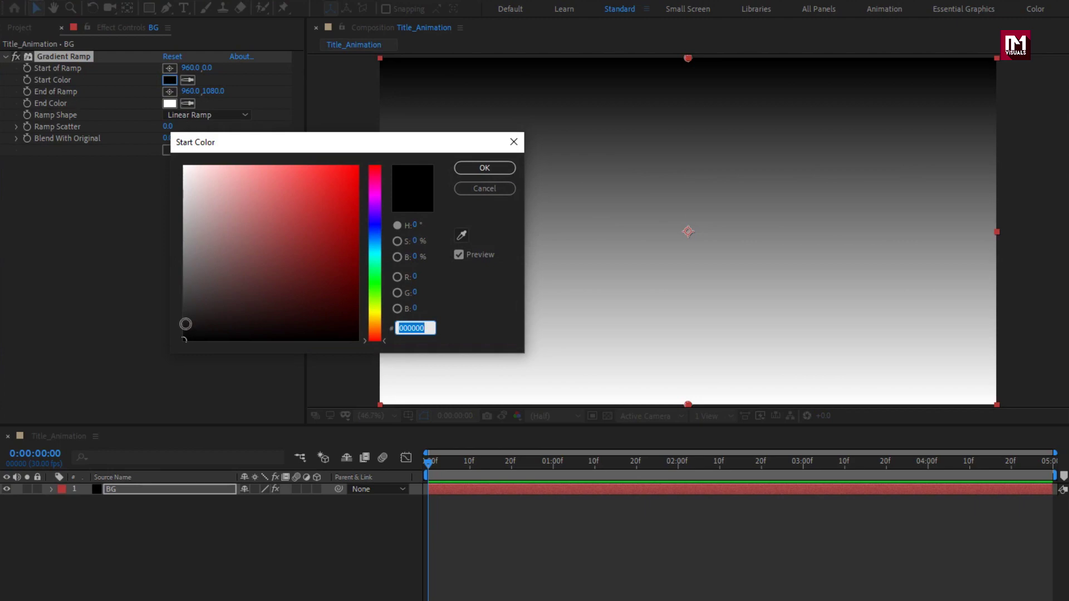
click(185, 333)
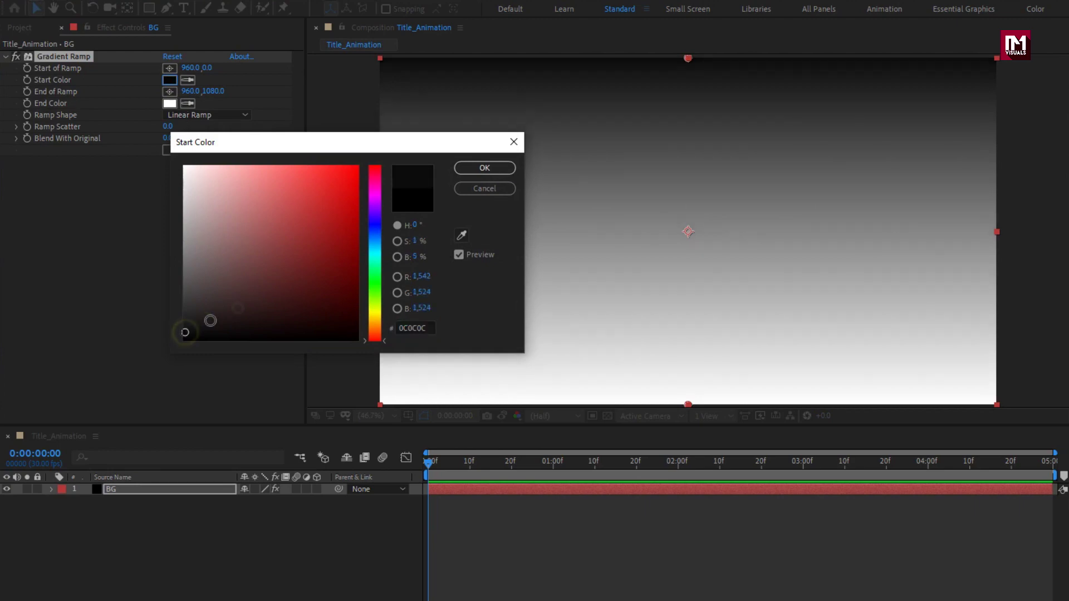
click(483, 168)
Step: Set the Gradient Ramp's end color to the very dark blue 020519
click(174, 104)
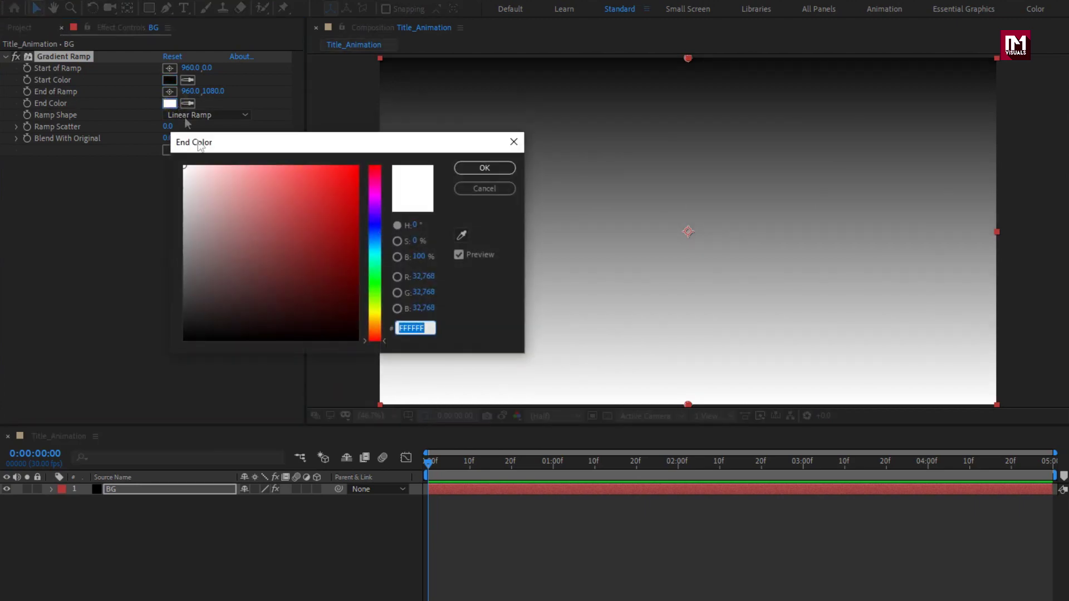
drag(373, 290, 370, 227)
click(346, 319)
drag(346, 319, 348, 323)
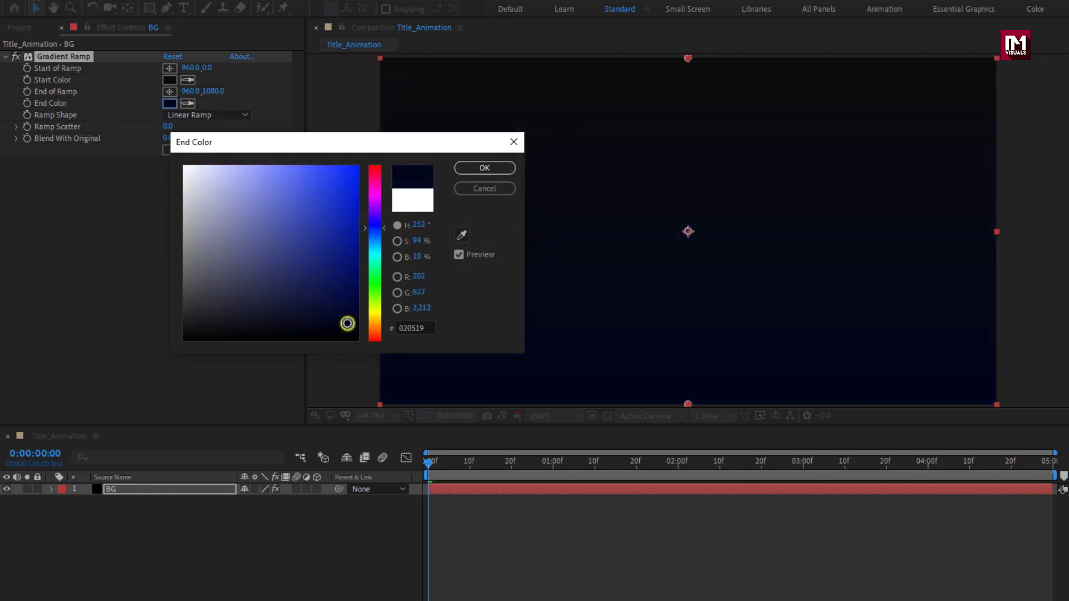
click(469, 169)
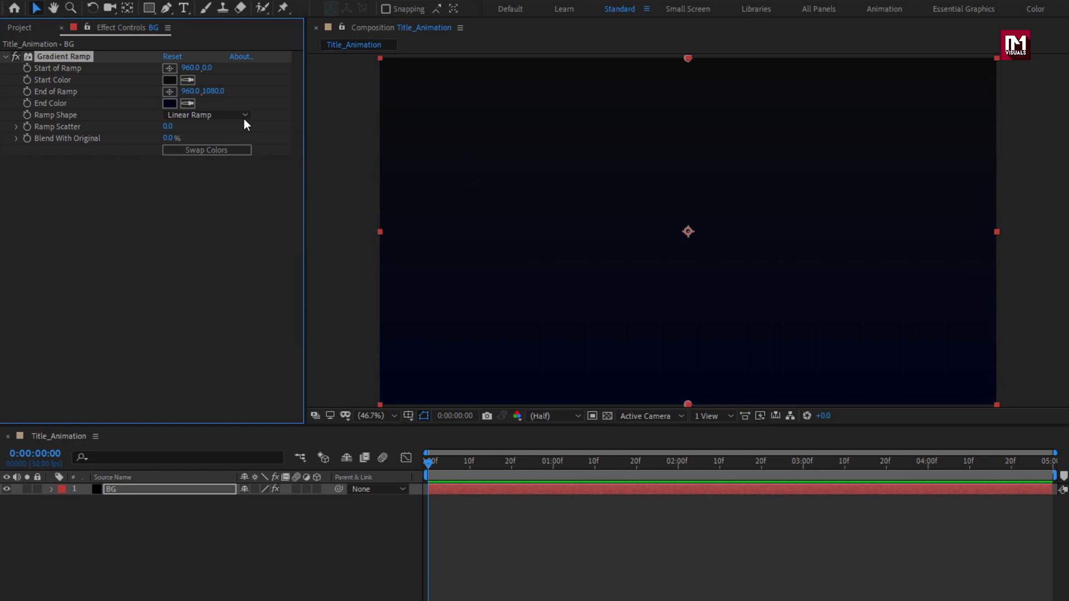
Step: Place the ramp's start at the frame's top-left corner, about 2, 4, and its end at the bottom-right corner, about 1920, 1076
click(169, 67)
click(380, 58)
click(381, 59)
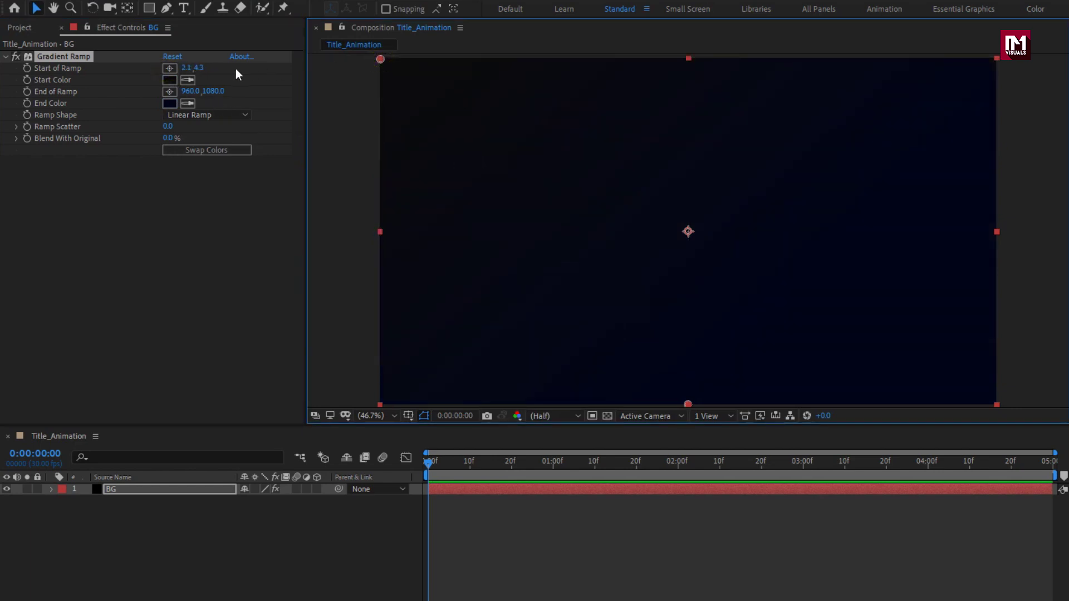
click(171, 92)
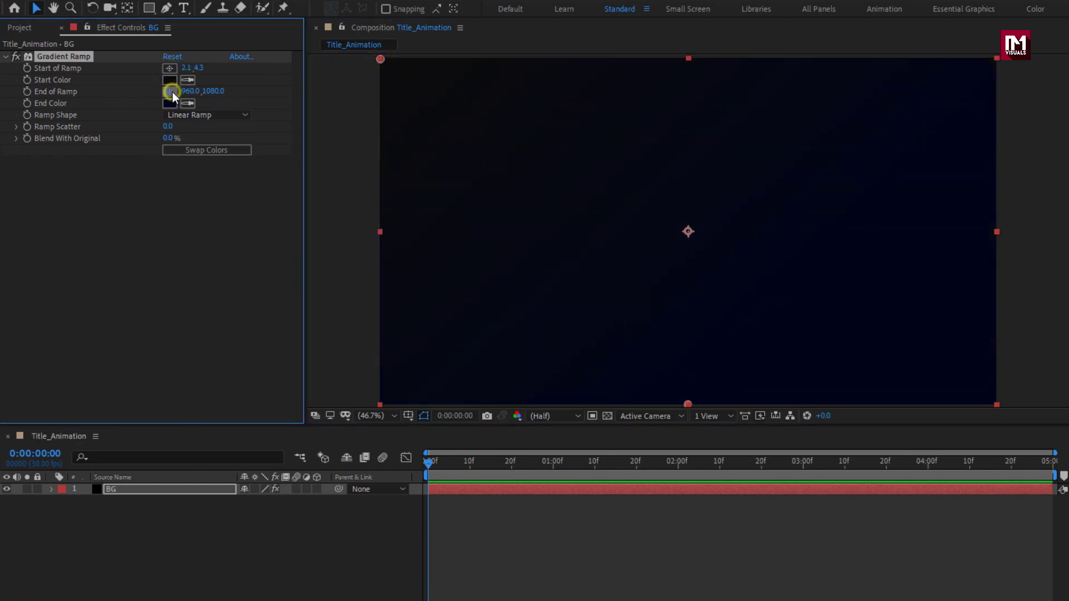
click(997, 403)
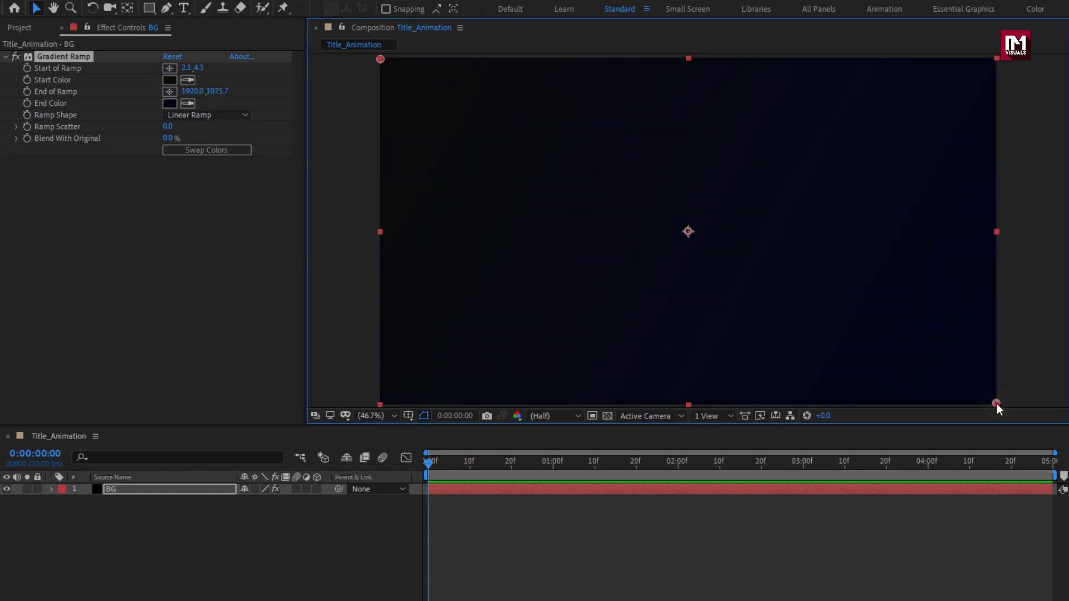
Step: Change the Gradient Ramp's start color to pure black
click(169, 80)
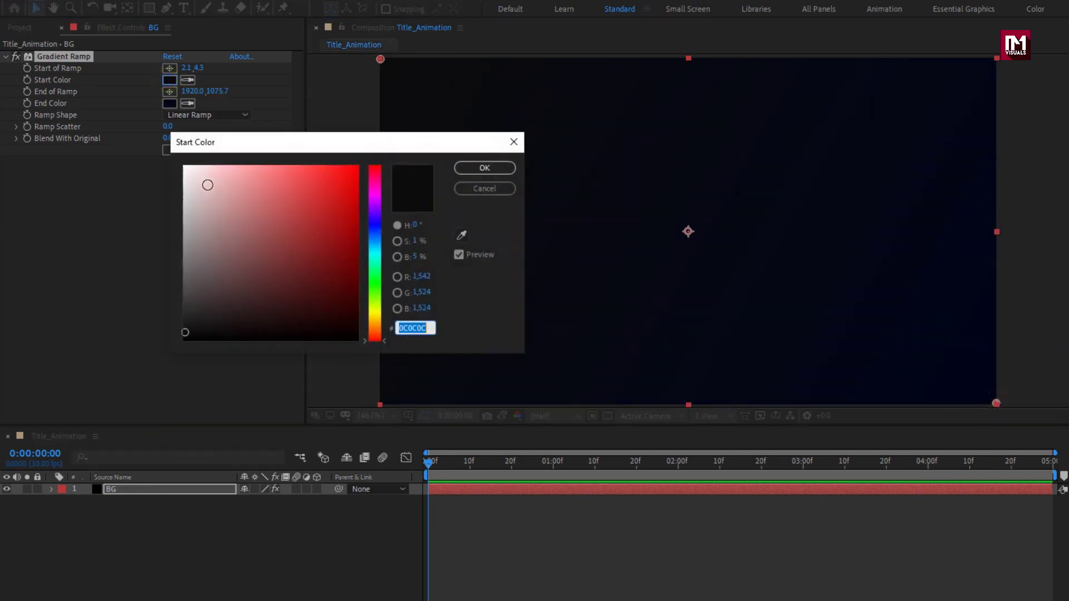
drag(187, 333, 183, 358)
click(472, 168)
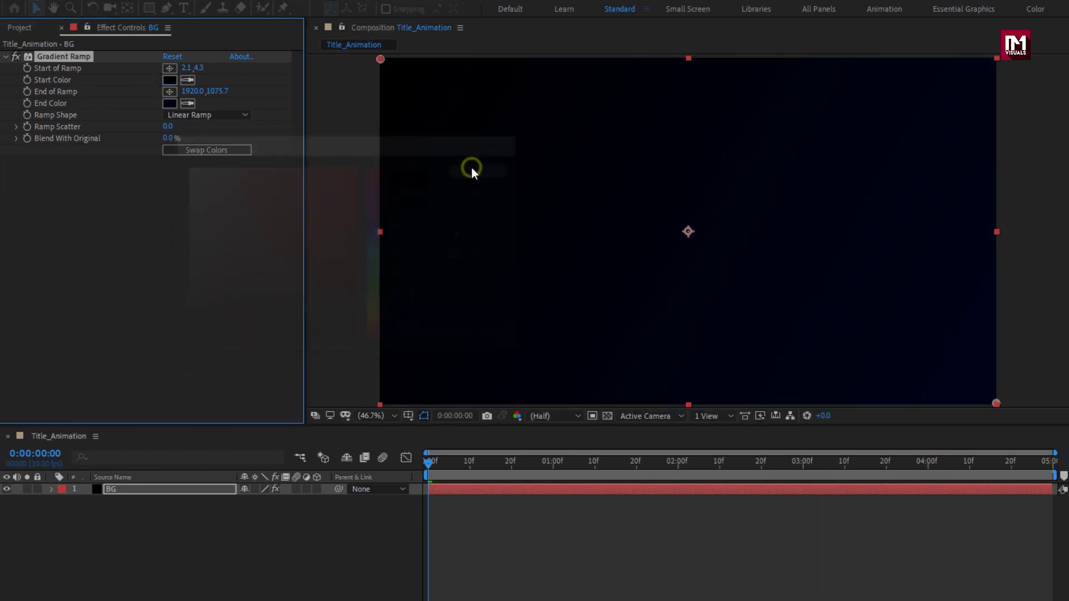
Step: Switch the ramp shape to Radial Ramp and set the ramp scatter to 500
click(198, 114)
click(196, 147)
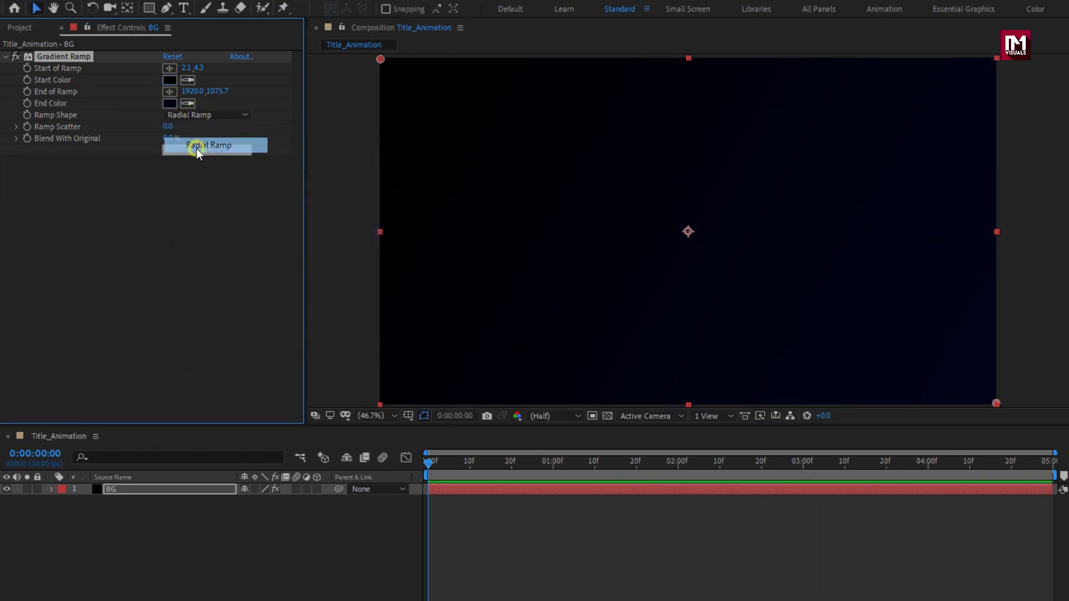
click(168, 127)
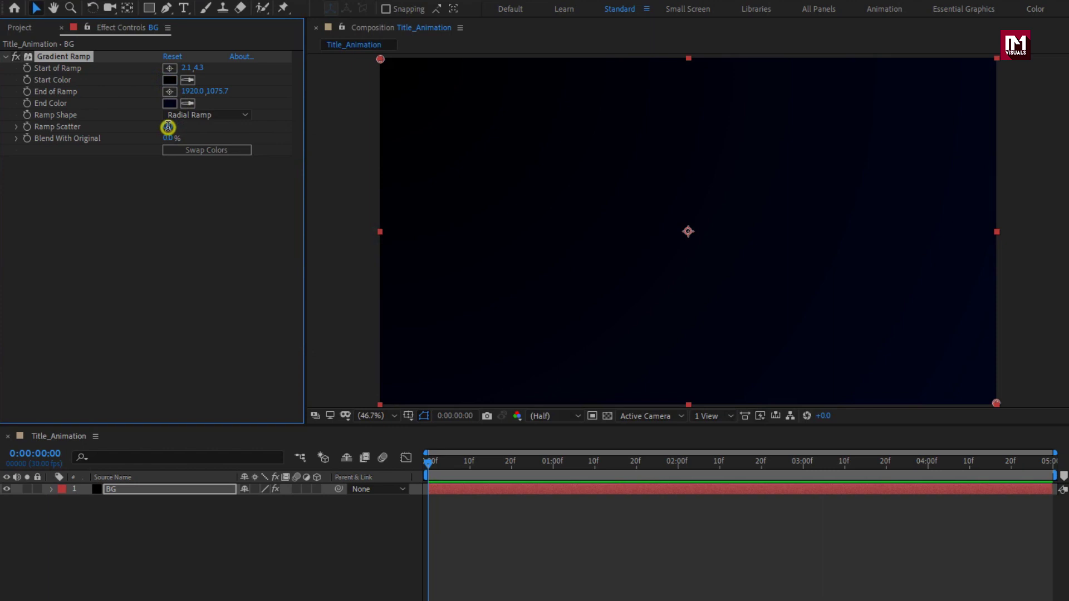
text(500)
Step: Apply the Noise effect to the BG layer and set its amount of noise to 10%
click(150, 488)
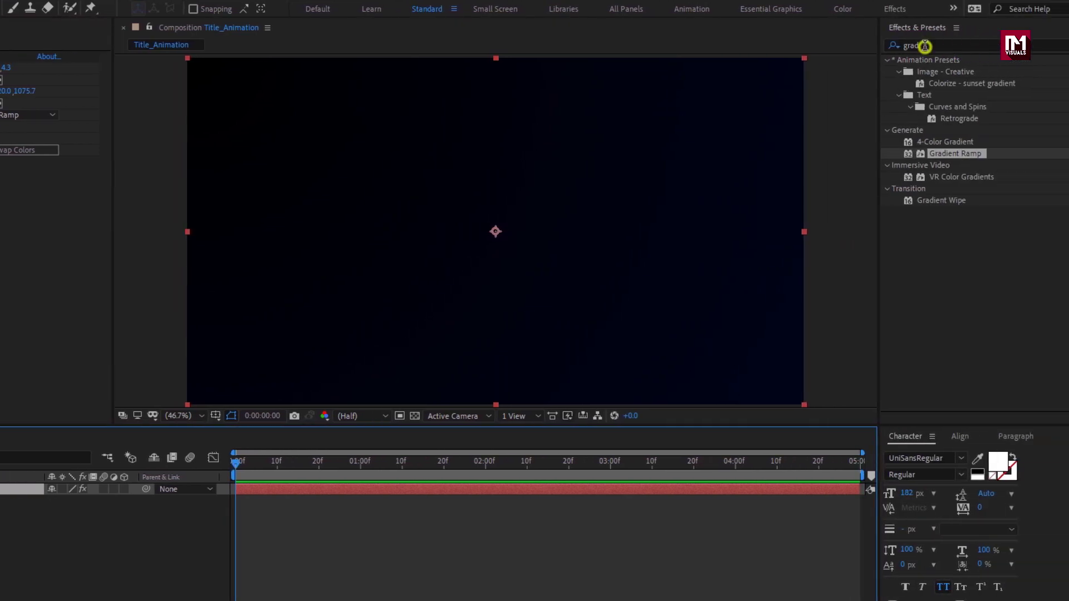
double_click(916, 45)
text(noise)
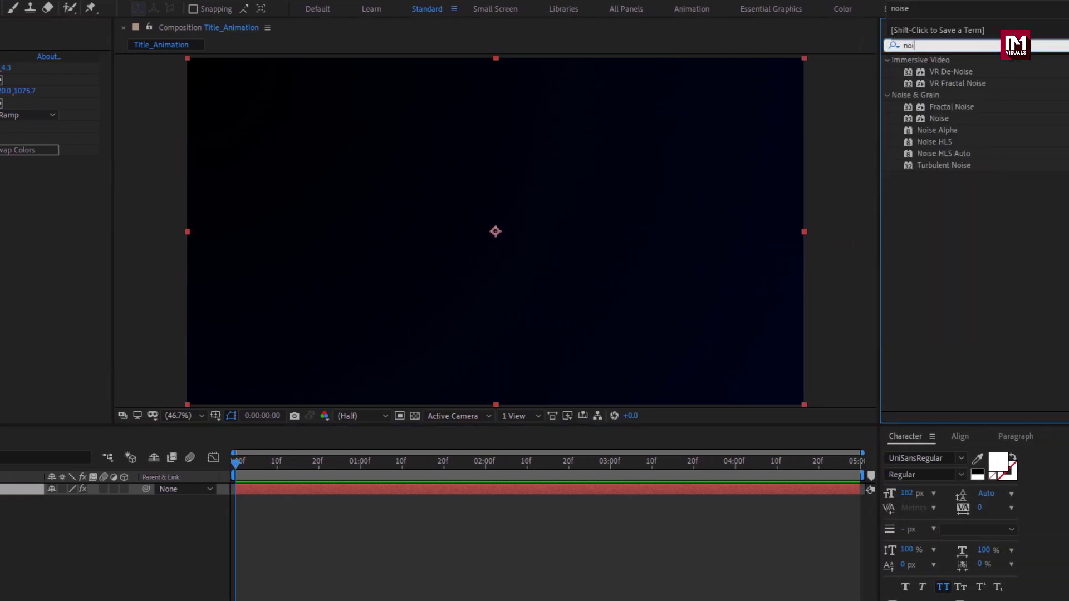
double_click(941, 118)
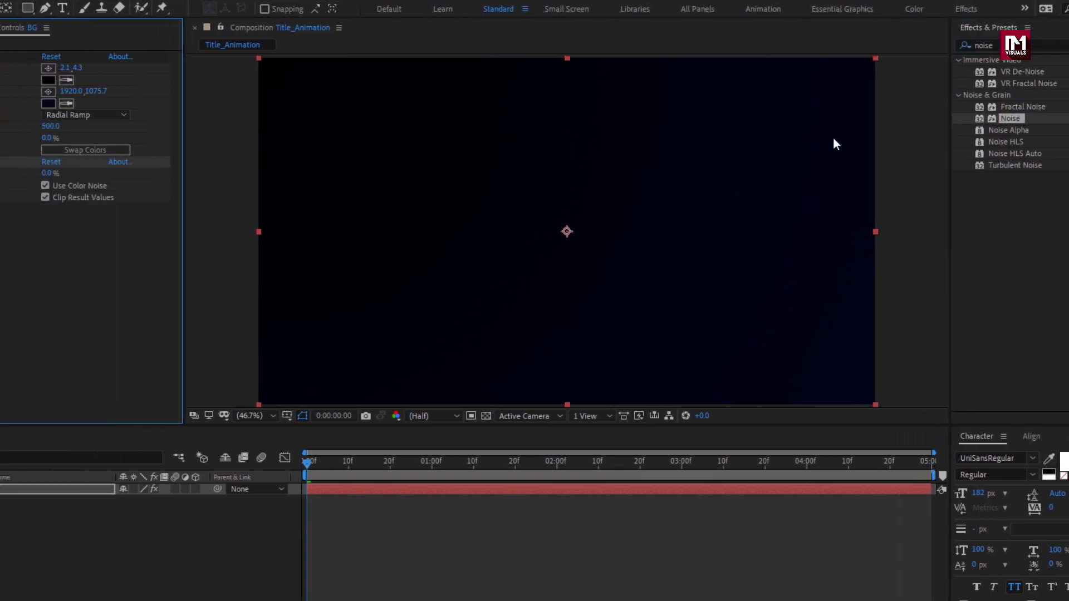
click(49, 173)
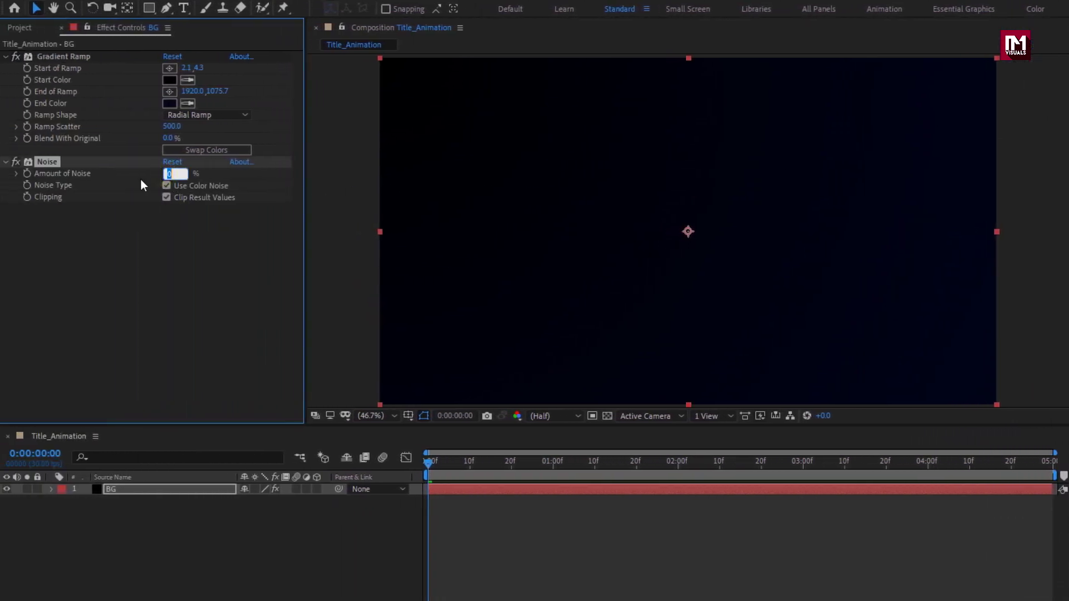
text(10)
key(Return)
Step: Add a black, composition-sized solid layer named Particles above the BG layer
right_click(163, 532)
mouse_move(195, 384)
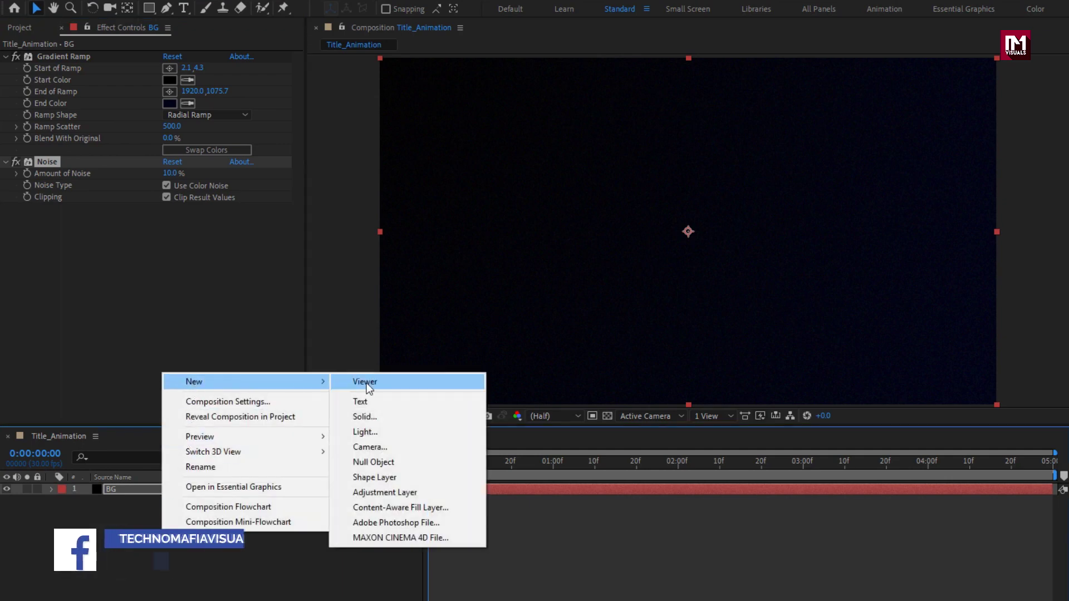
click(385, 417)
text(Particles)
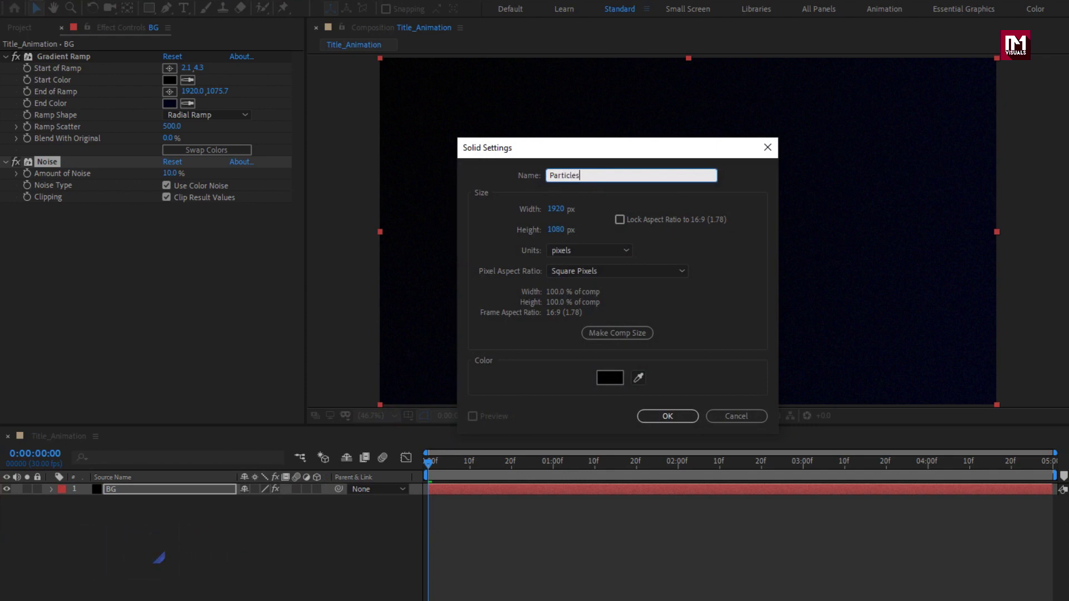
click(641, 416)
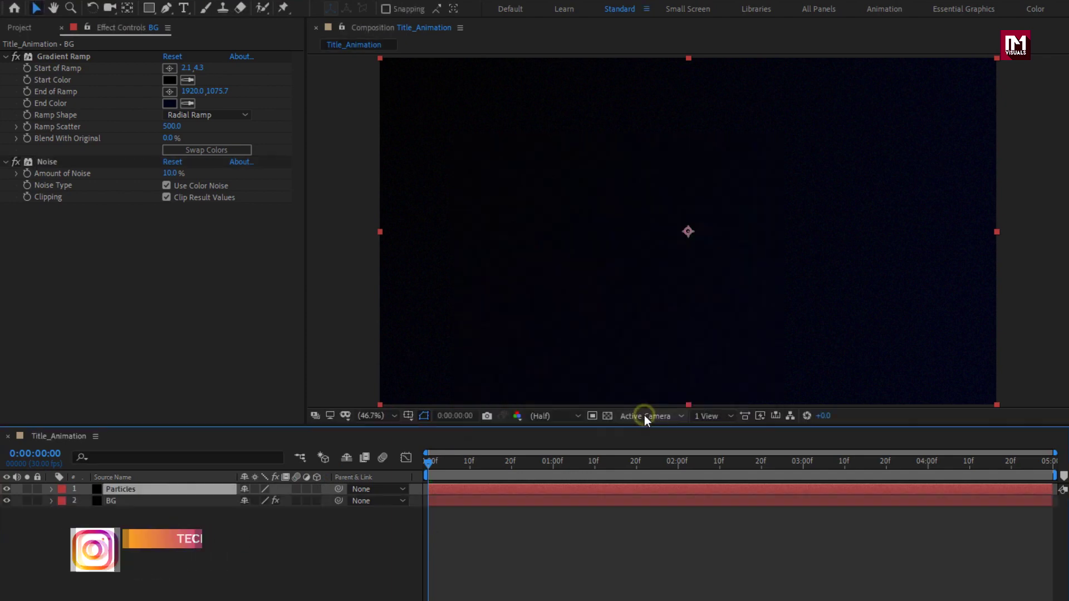
Step: Find the CC Particle Systems II effect and apply it to the Particles layer
click(895, 46)
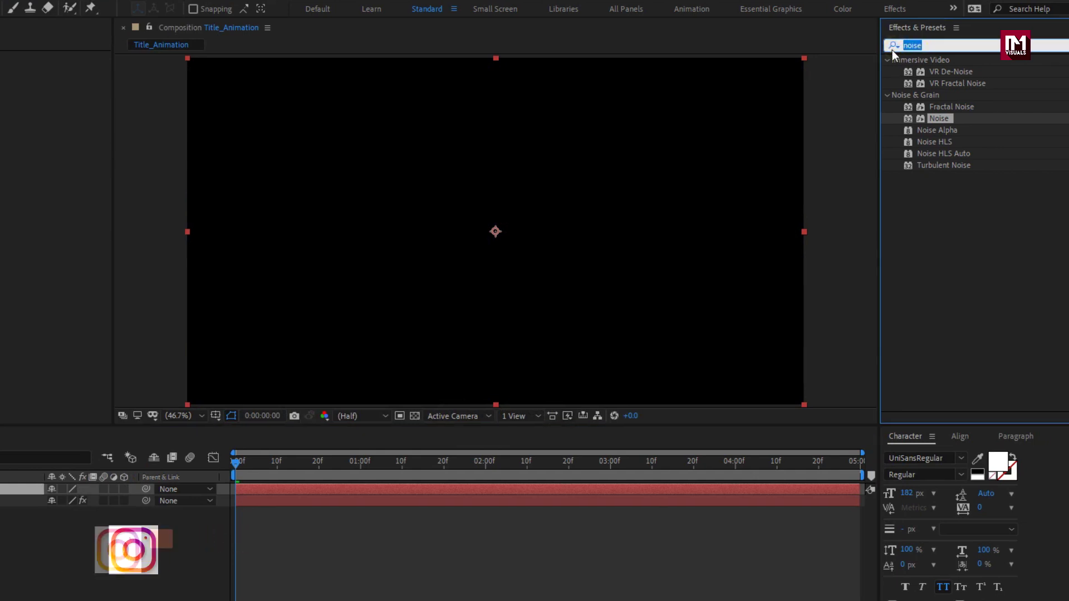
text(partic)
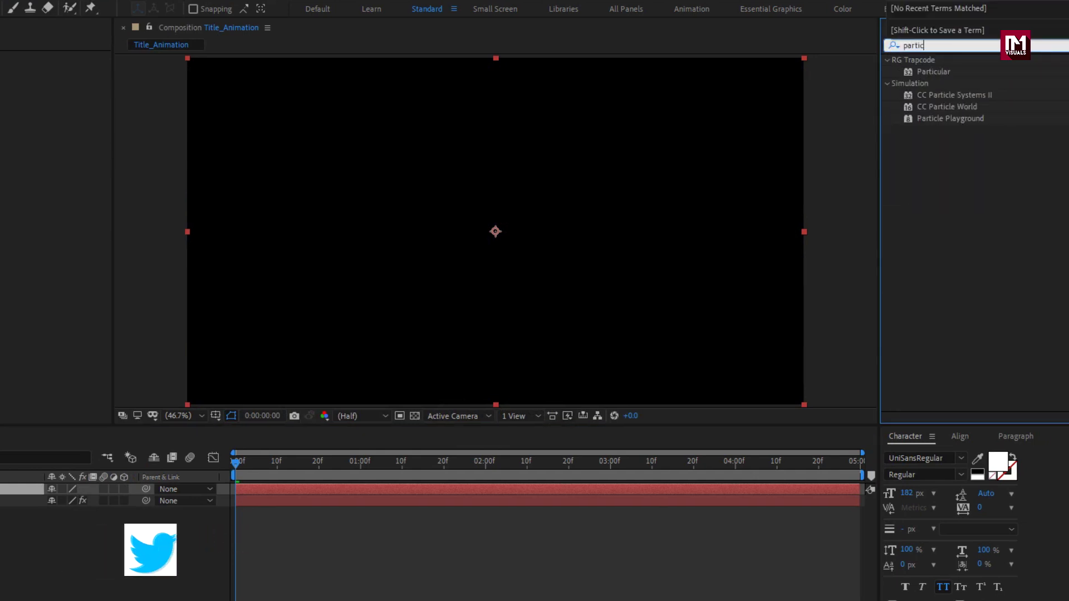
click(961, 95)
double_click(961, 95)
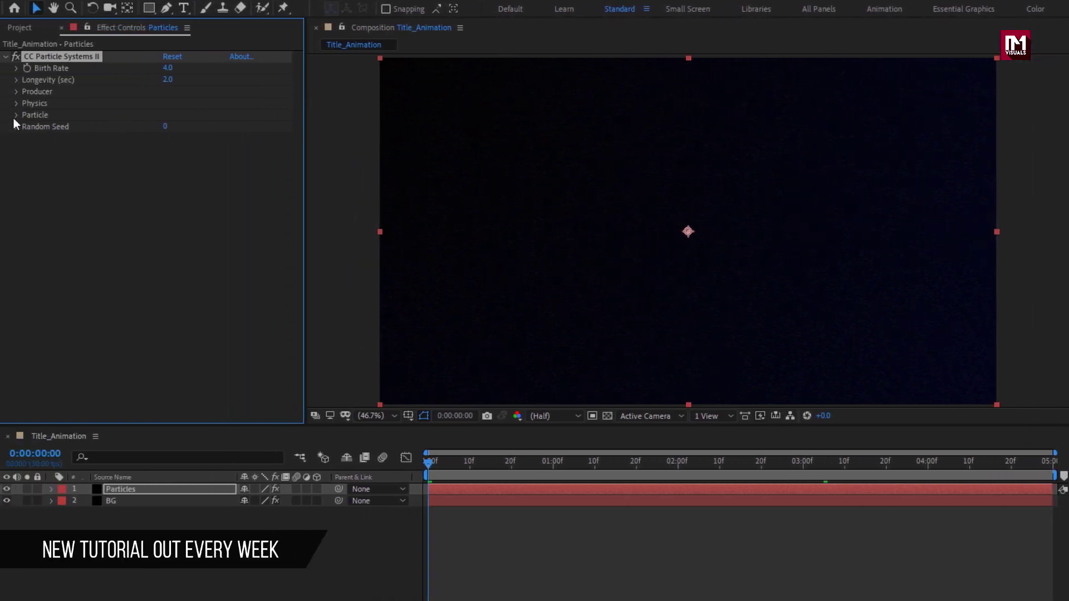
Step: Set the particle type of CC Particle Systems II to Faded Sphere, checking the emission at 0:00:01:12
click(16, 115)
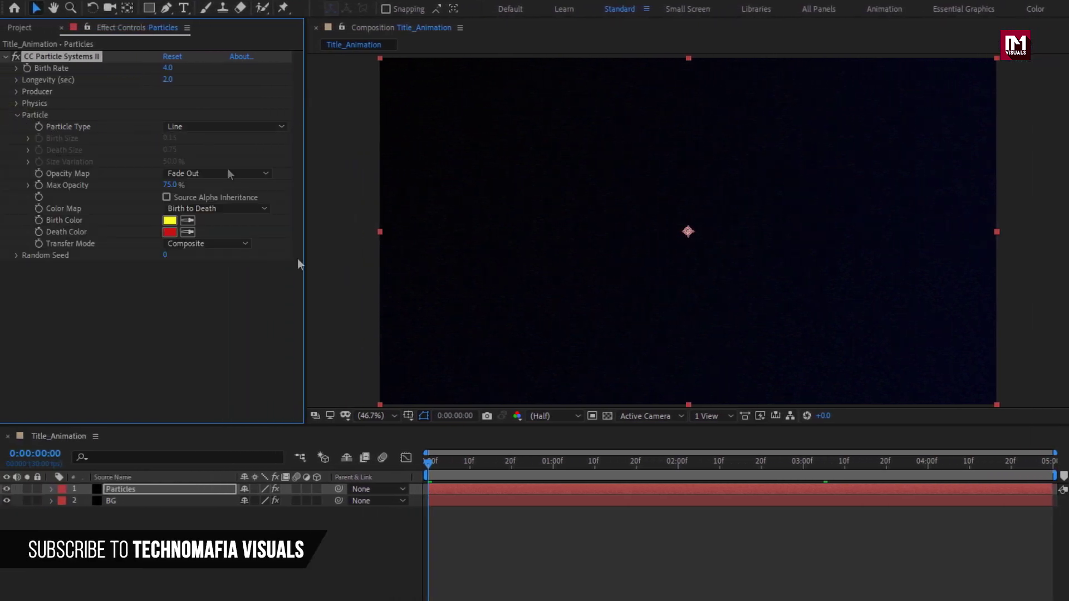
drag(436, 466, 605, 461)
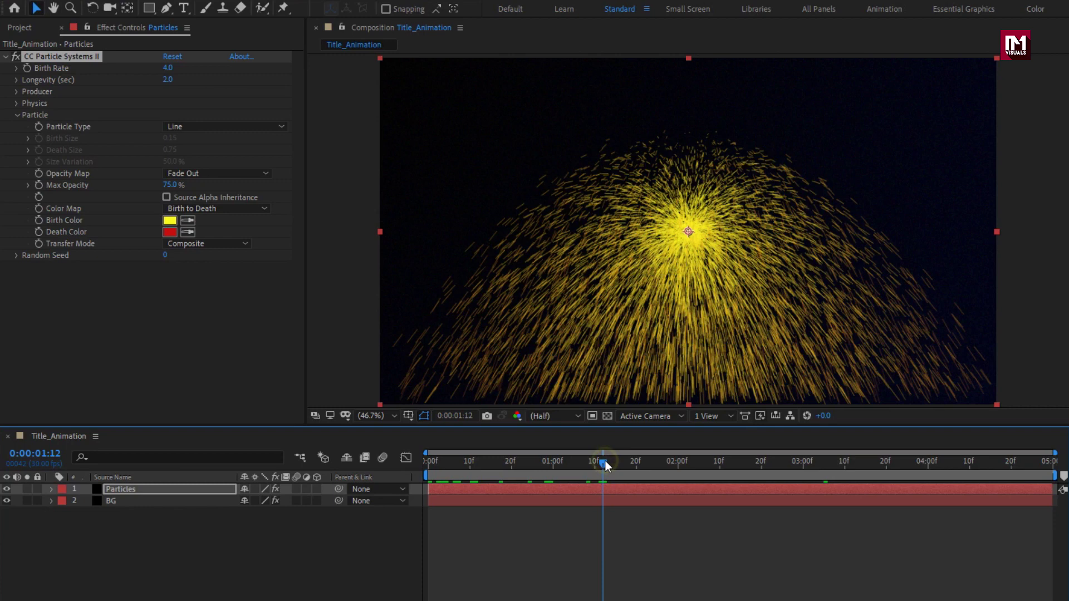
click(198, 127)
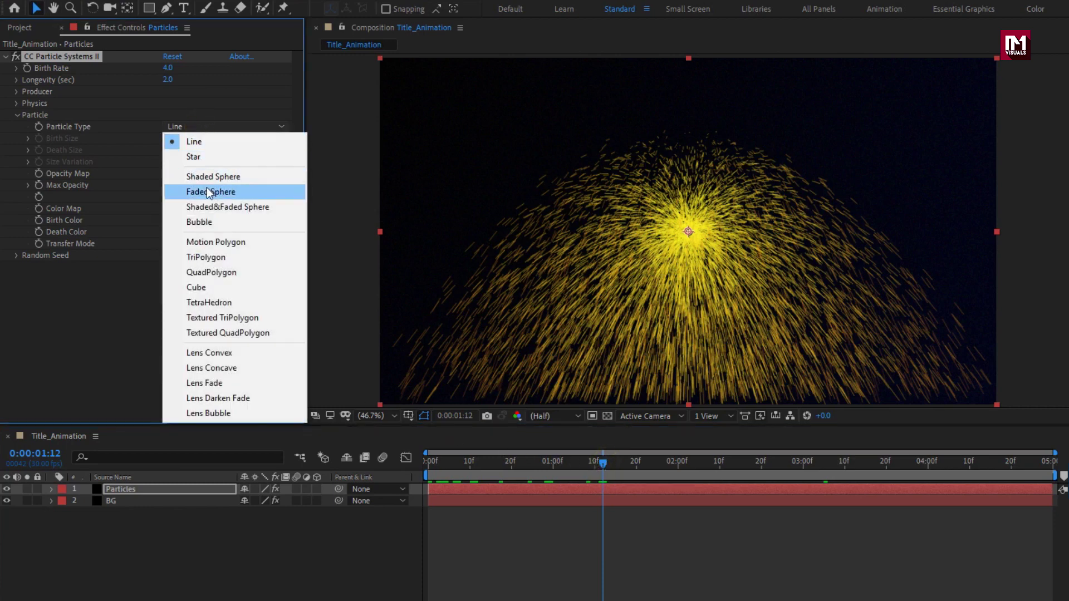
click(224, 191)
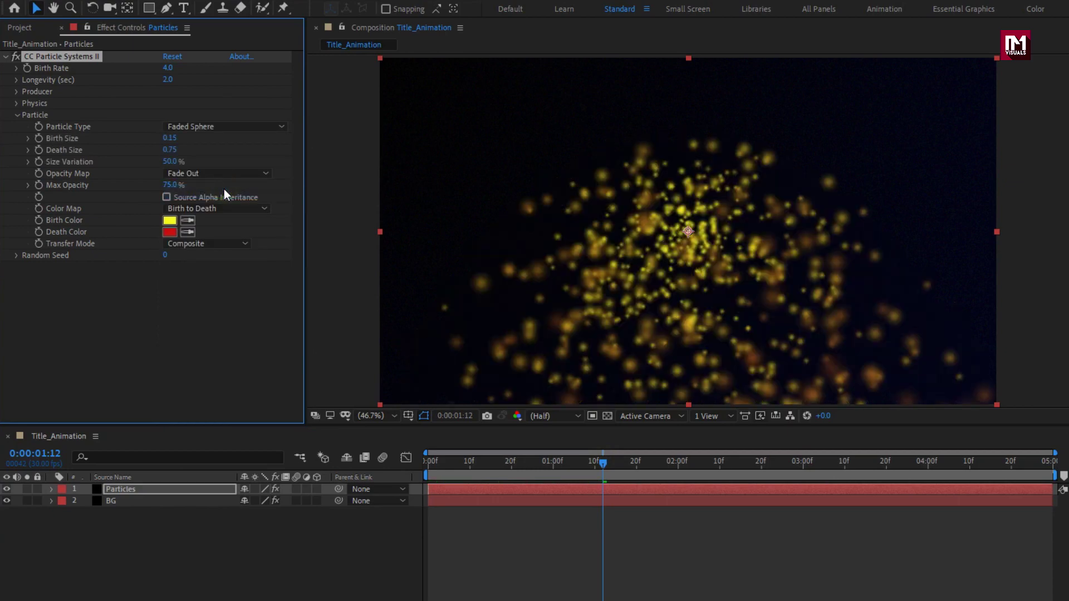
Step: Set the particles' birth size to 0.01 and death size to 0.30
click(169, 138)
text(0.01)
key(Return)
key(Tab)
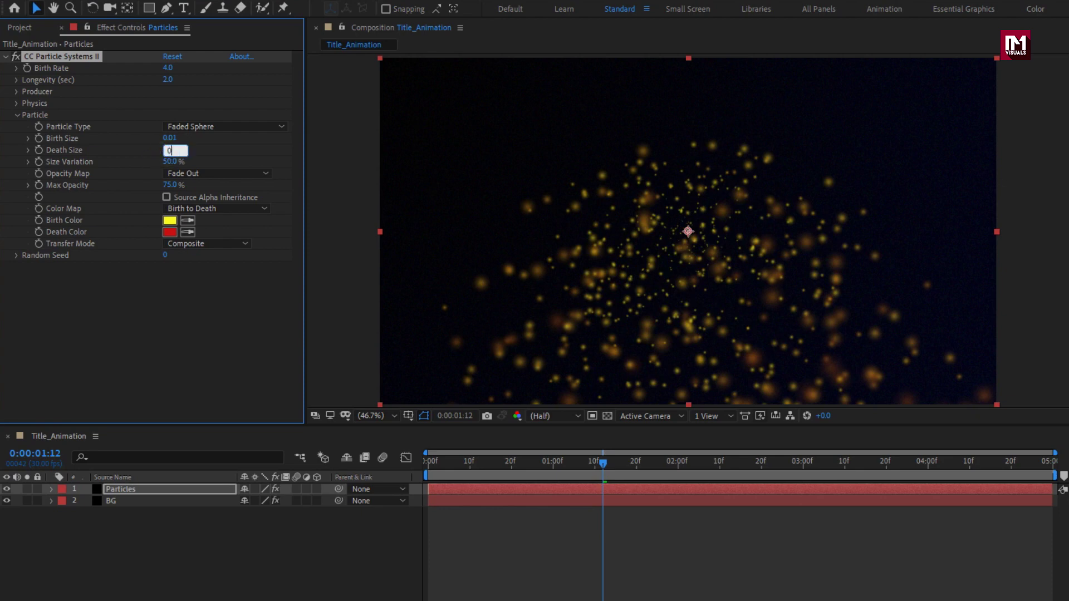
text(0.30)
key(Return)
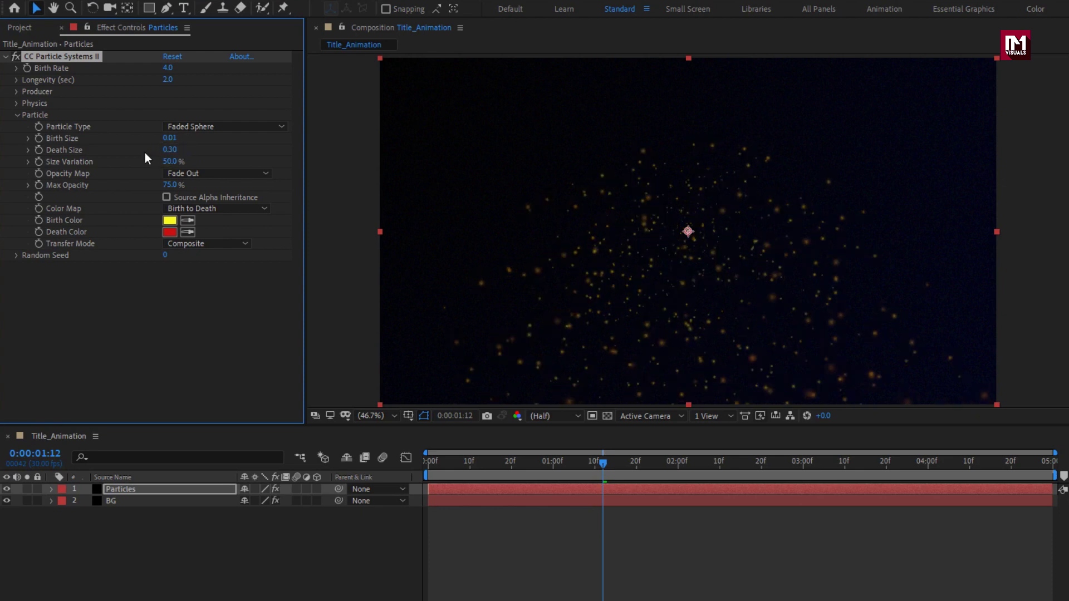
Step: Change the particles' birth color to a soft orange and their death color to grey
click(168, 220)
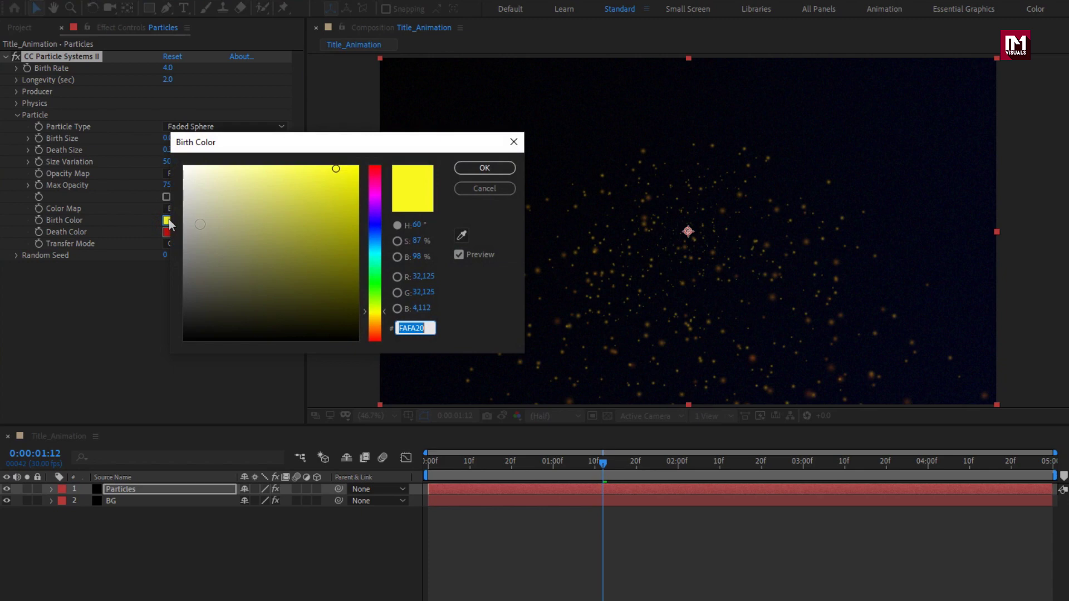
drag(375, 319, 374, 335)
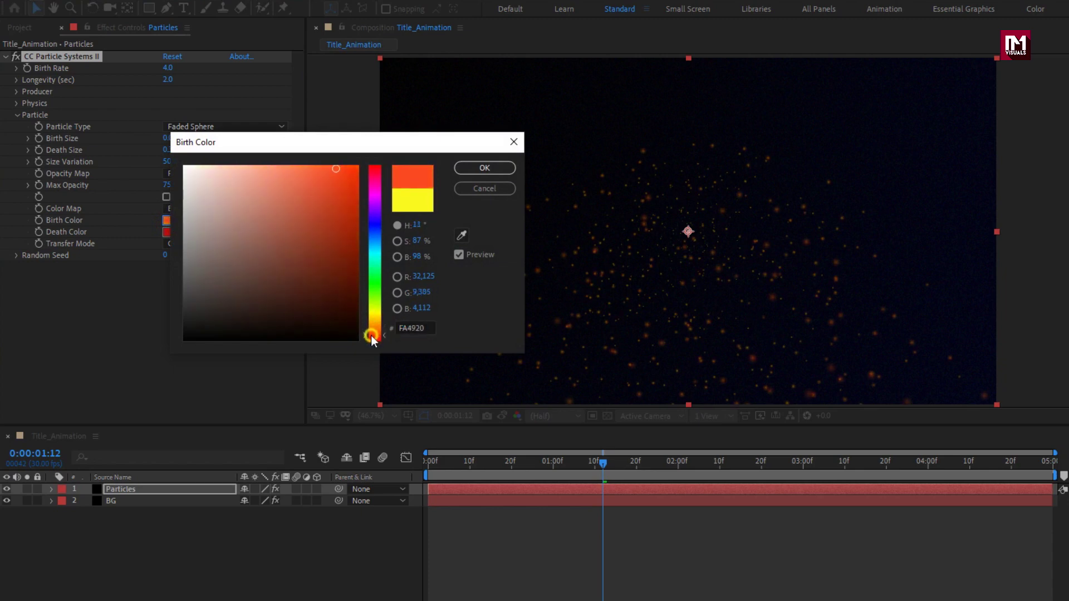
drag(324, 177, 315, 171)
click(477, 168)
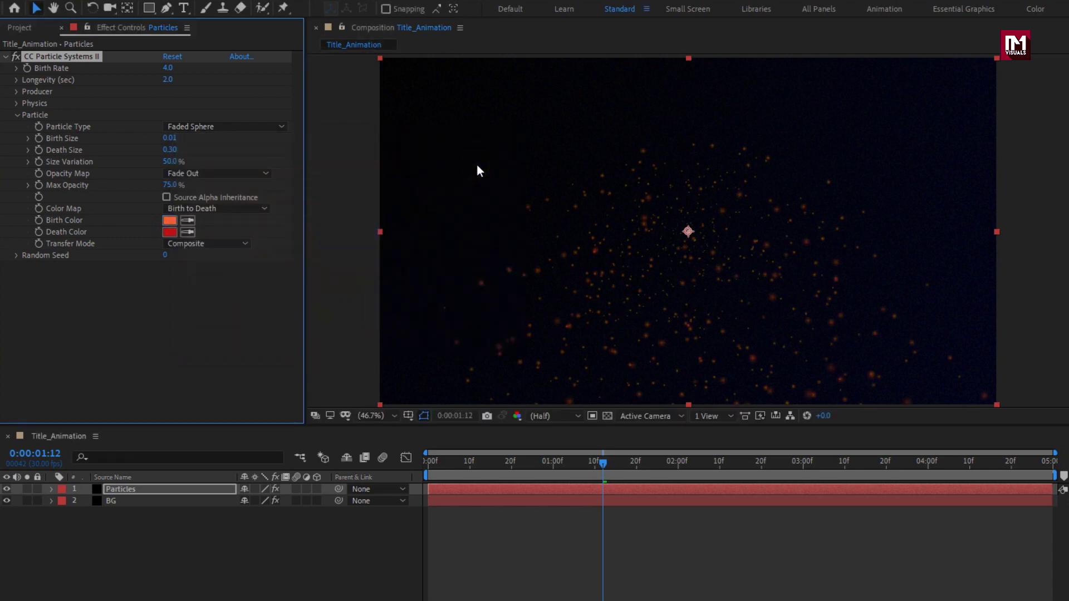
click(169, 232)
drag(195, 239, 185, 225)
click(470, 170)
Step: Switch the particle physics animation to Twirly and set the velocity to 0
click(17, 115)
click(17, 104)
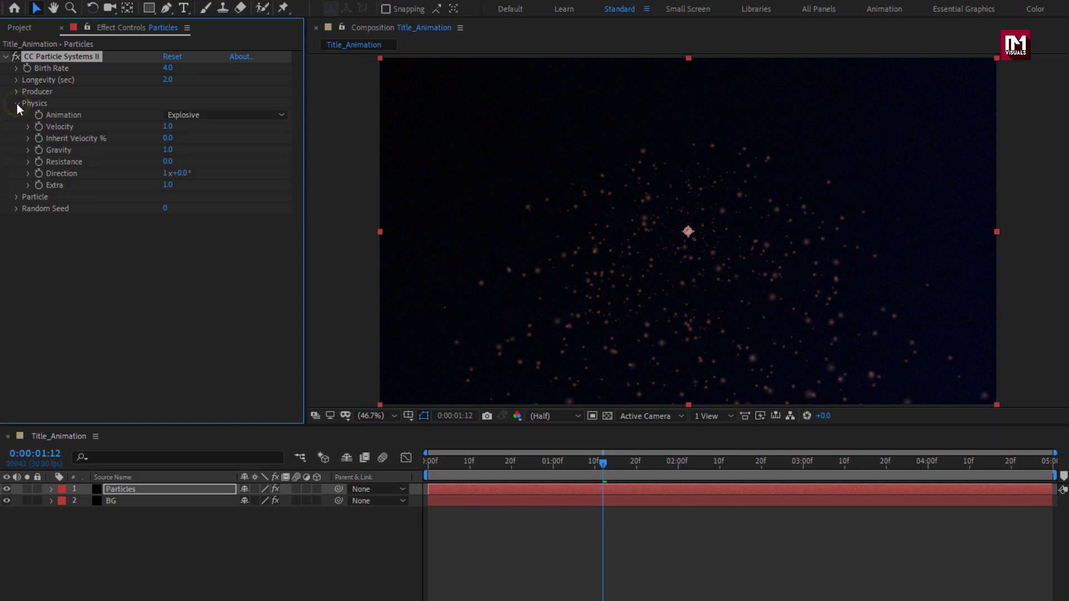
click(191, 114)
click(238, 176)
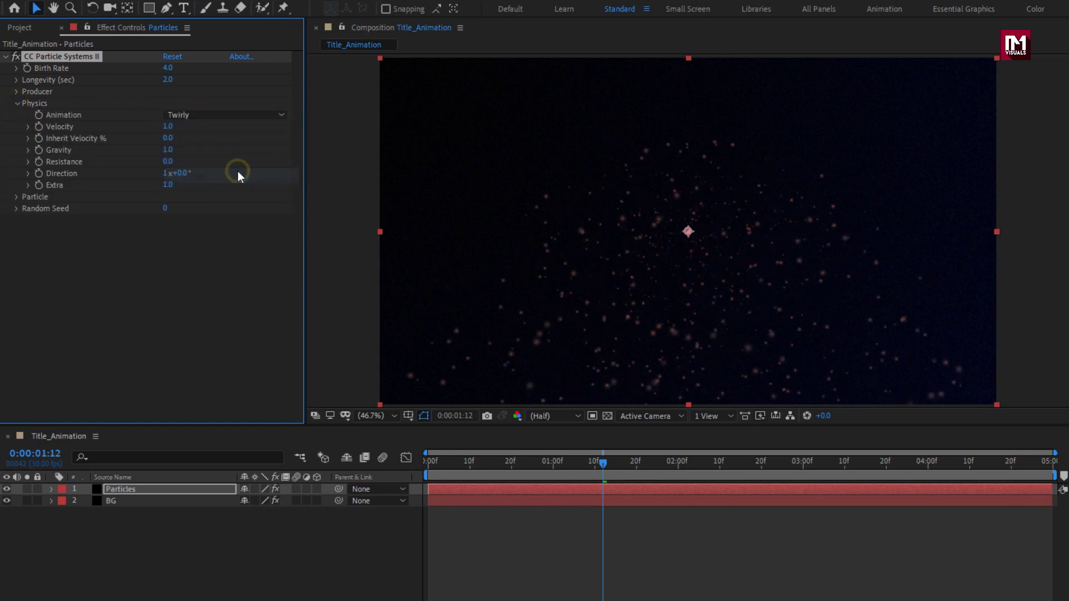
click(167, 127)
text(0)
key(Return)
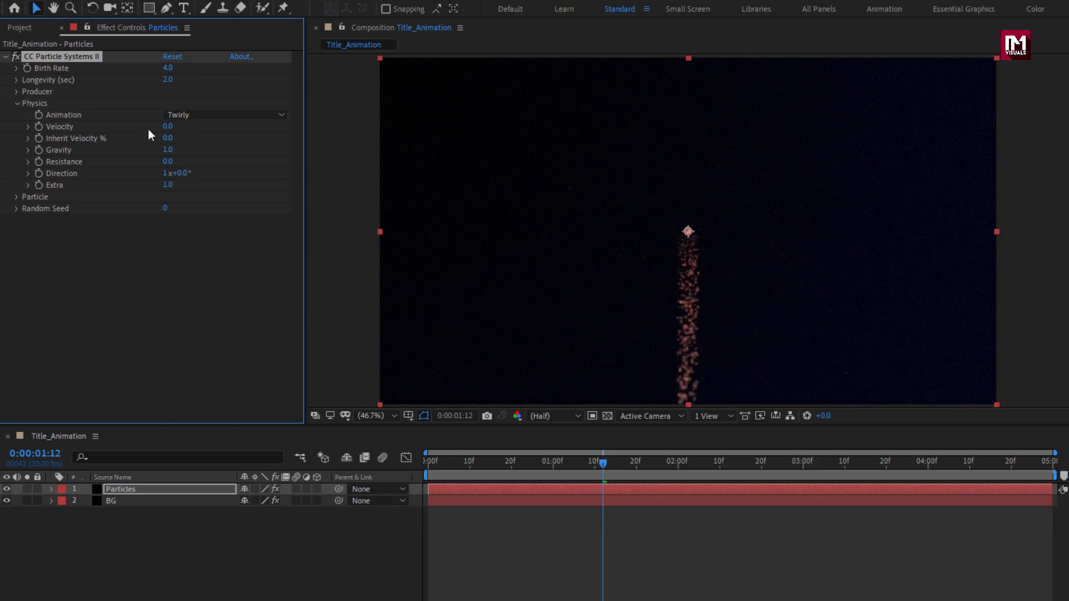
Step: Set the particles' inherit velocity to 50% and their gravity to 0
click(170, 138)
text(50)
key(Return)
click(166, 150)
text(0)
key(Return)
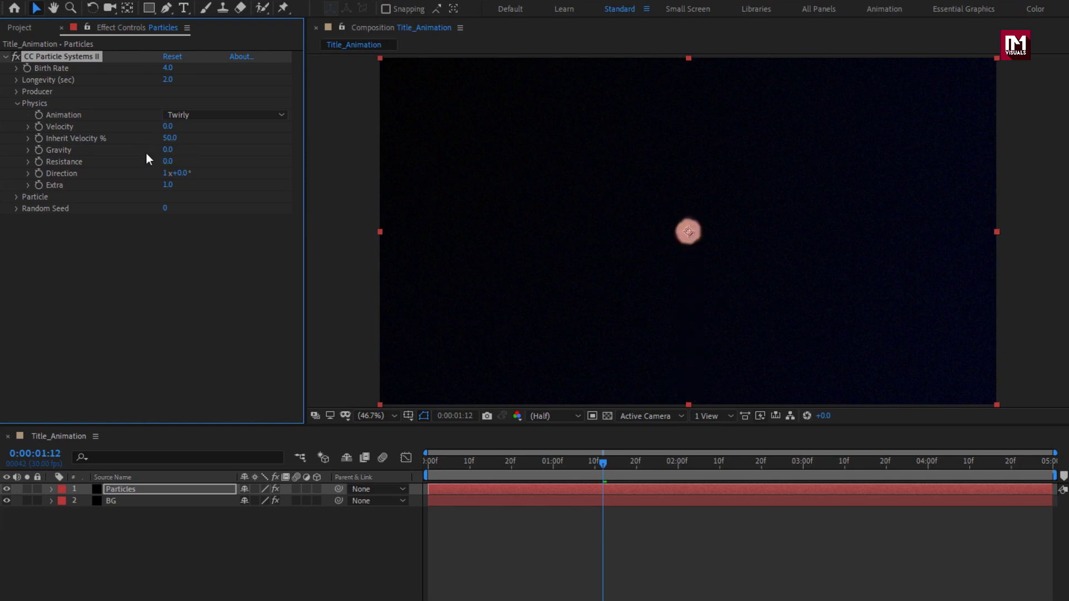
Step: Widen the particle producer to Radius X 271 and Radius Y 110, and preview the spread over the first frames
click(19, 104)
click(18, 93)
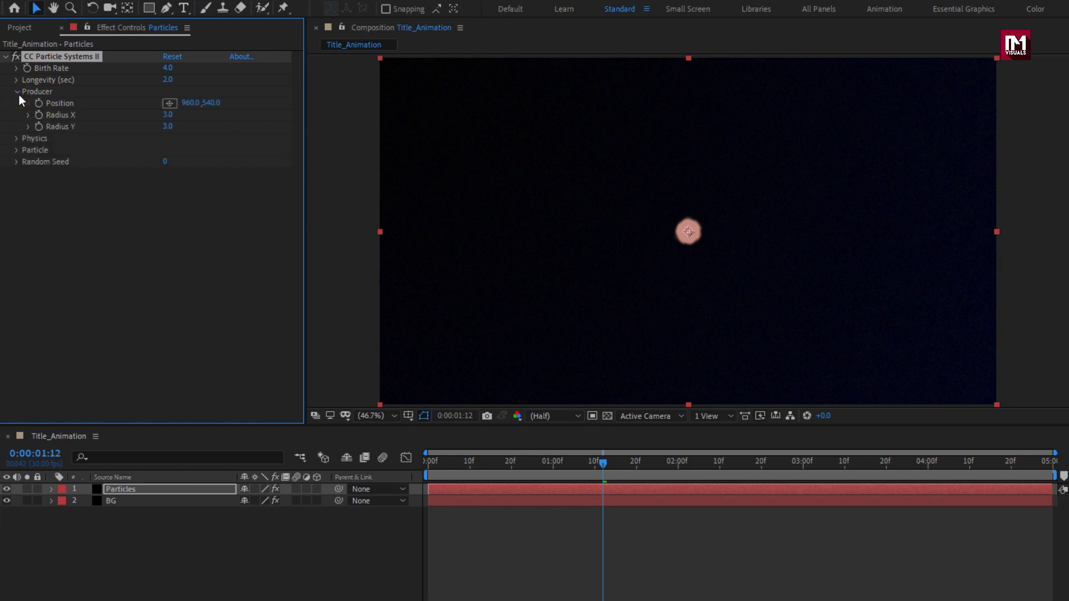
drag(167, 114, 353, 119)
drag(170, 126, 242, 127)
click(433, 462)
drag(433, 464, 507, 463)
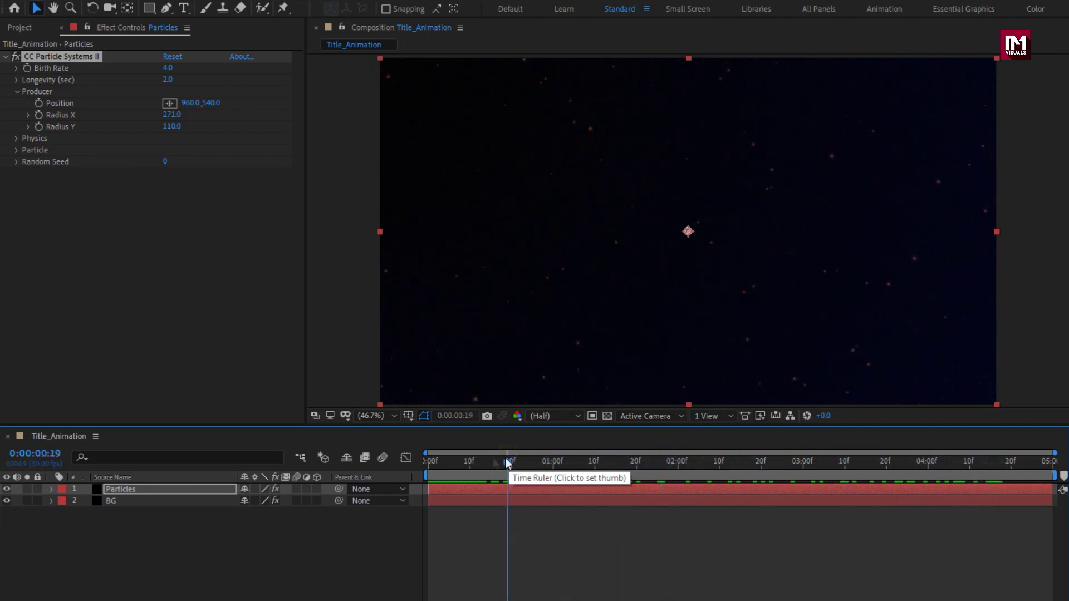
Step: Keyframe the producer's position from the frame's centre at 0:00:00:00 to its upper-right corner at 0:00:04:29, and preview the motion
click(427, 460)
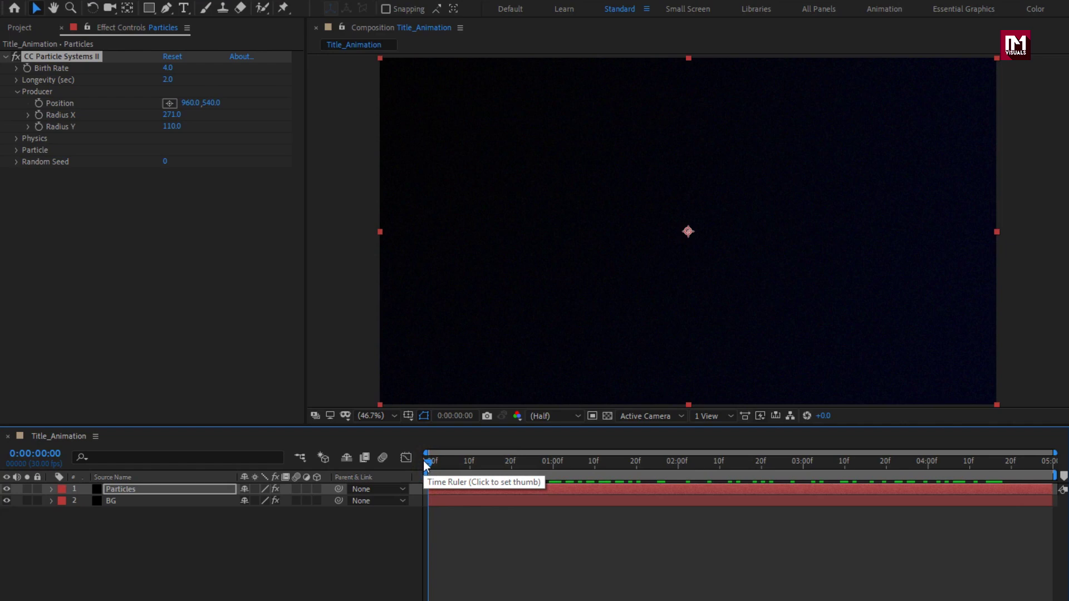
click(41, 104)
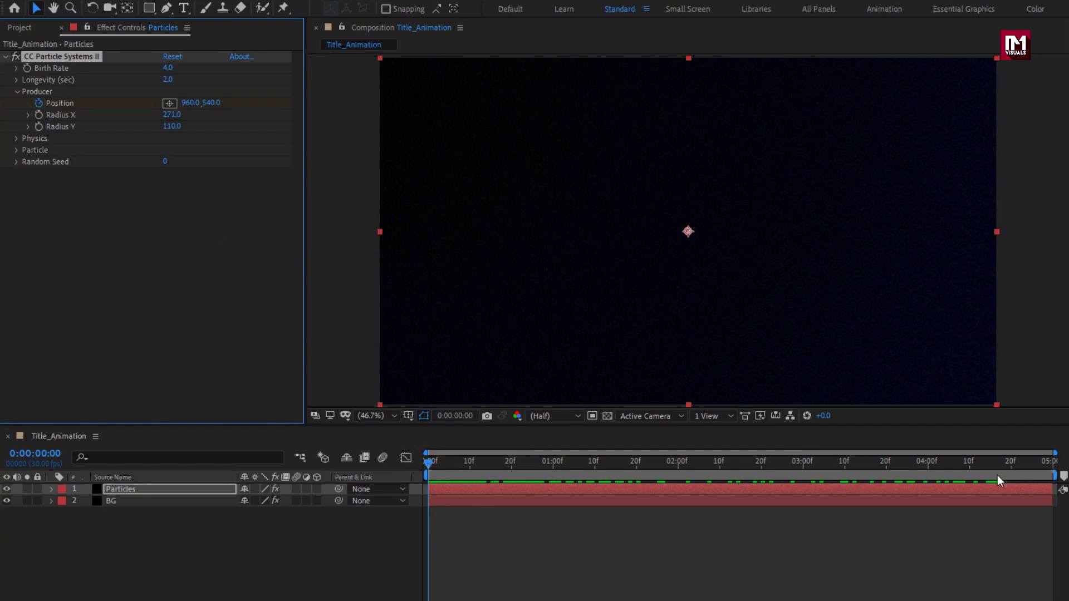
click(1051, 472)
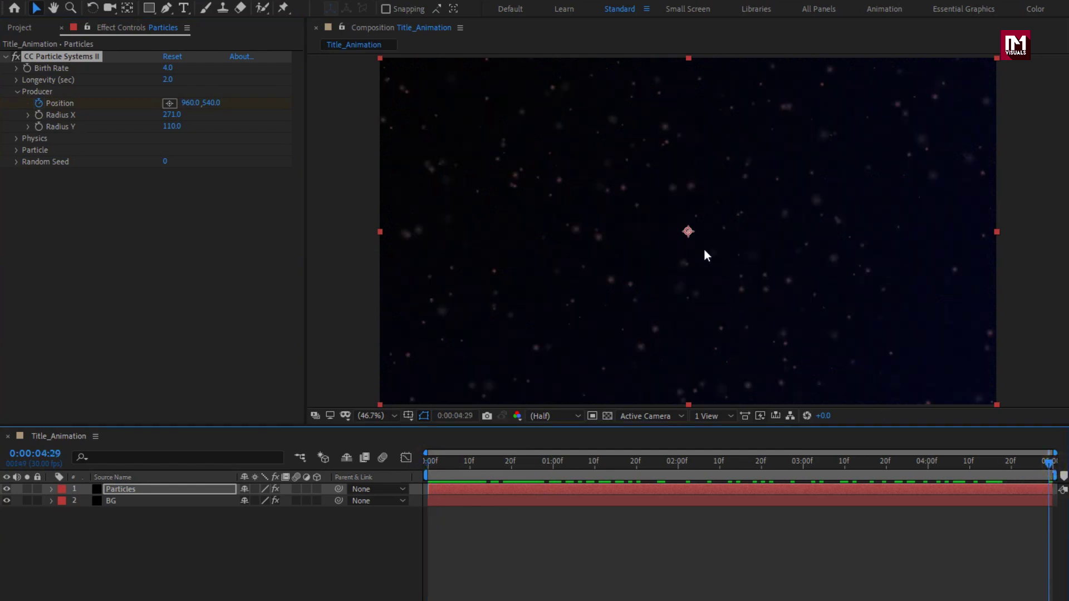
drag(693, 230, 997, 58)
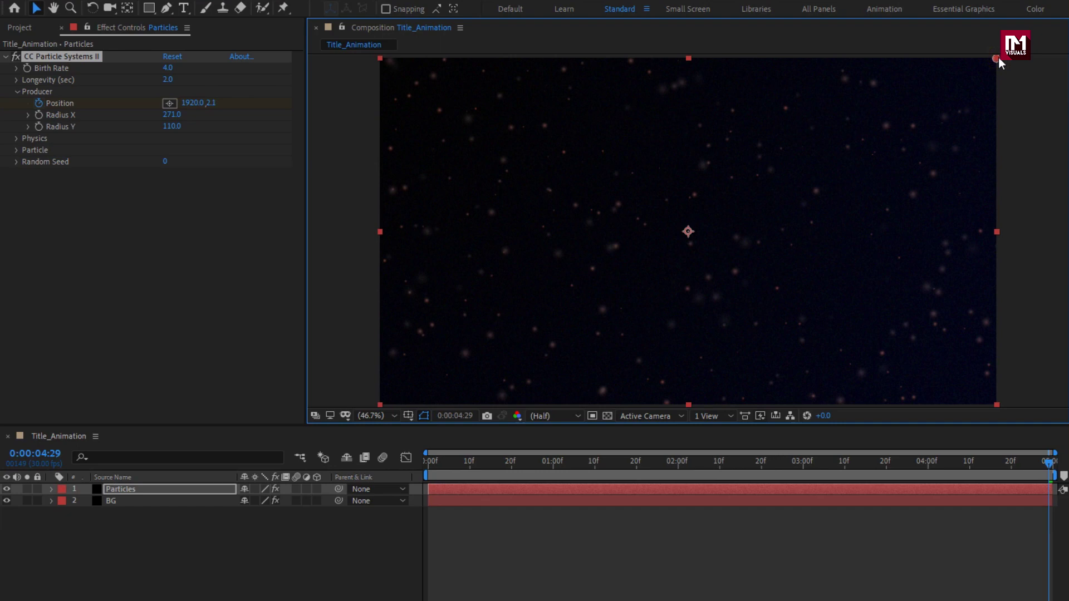
drag(449, 460, 717, 473)
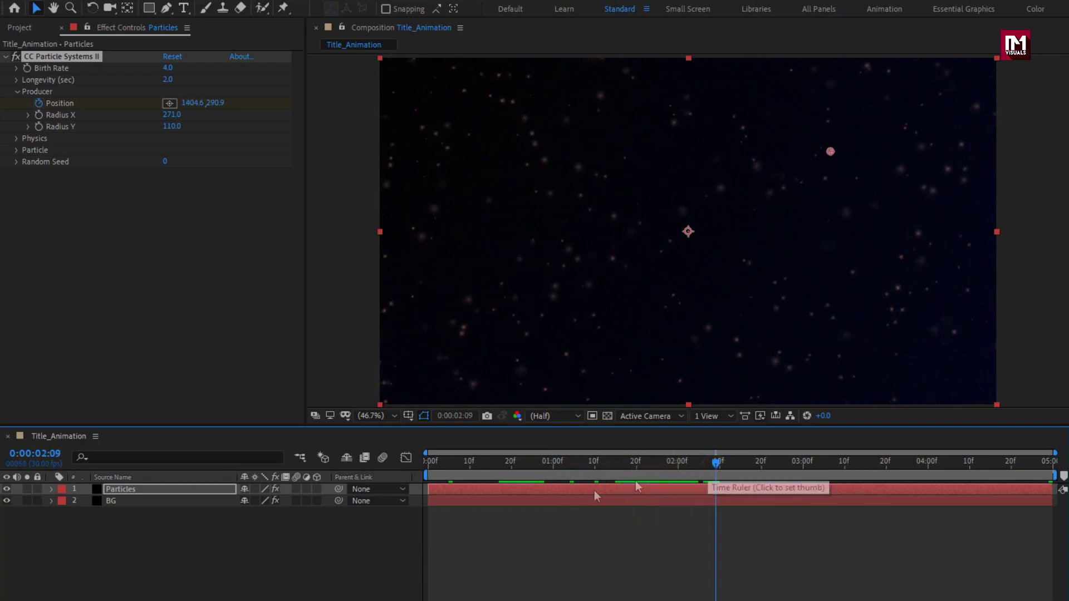
Step: Shift the Particles layer about one second earlier so particles already fill the first frame
click(220, 491)
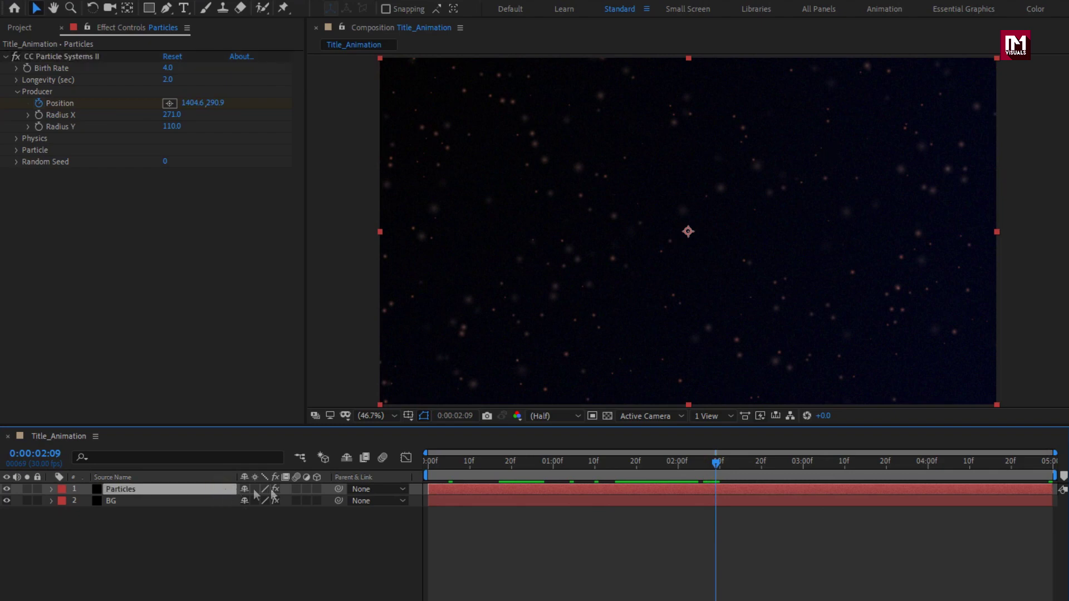
click(430, 463)
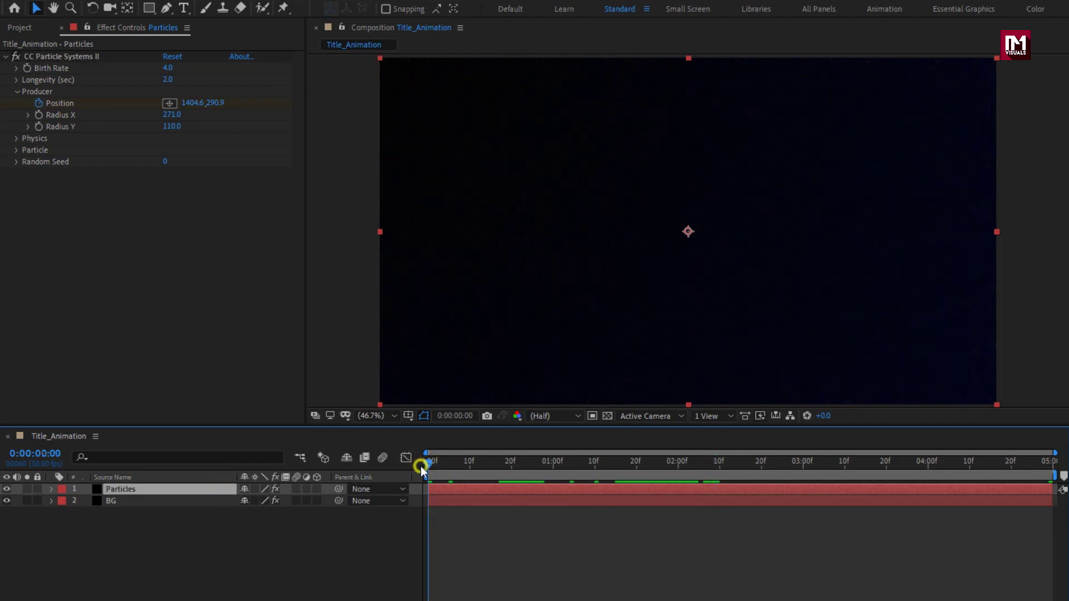
drag(503, 493, 382, 492)
Step: Extend the Particles layer to the composition's end and move its last producer Position keyframe to the final frame
key(u)
key(u)
key(u)
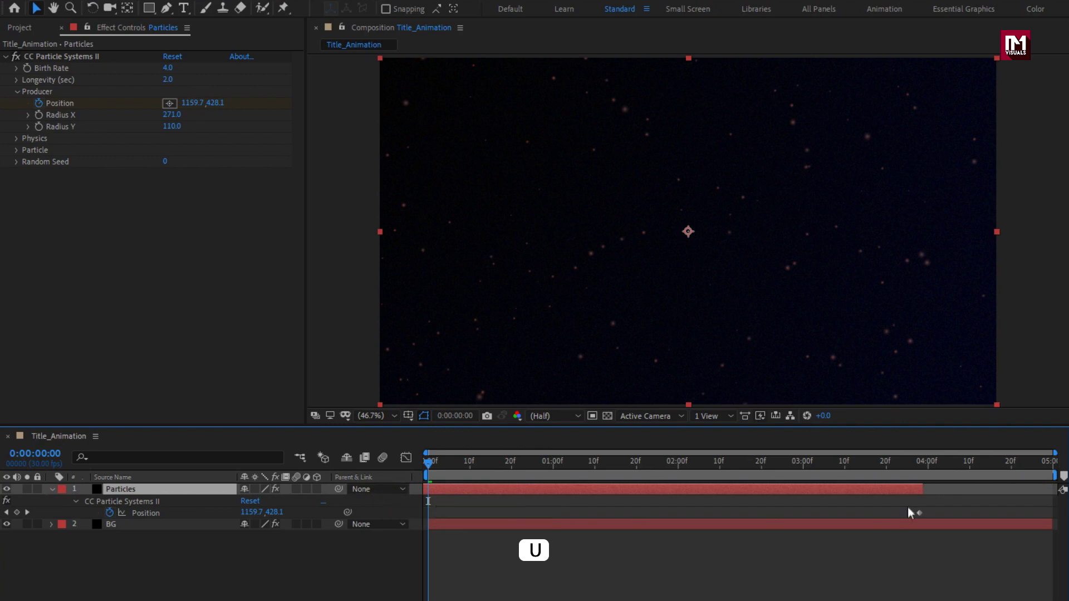
drag(922, 489, 1054, 488)
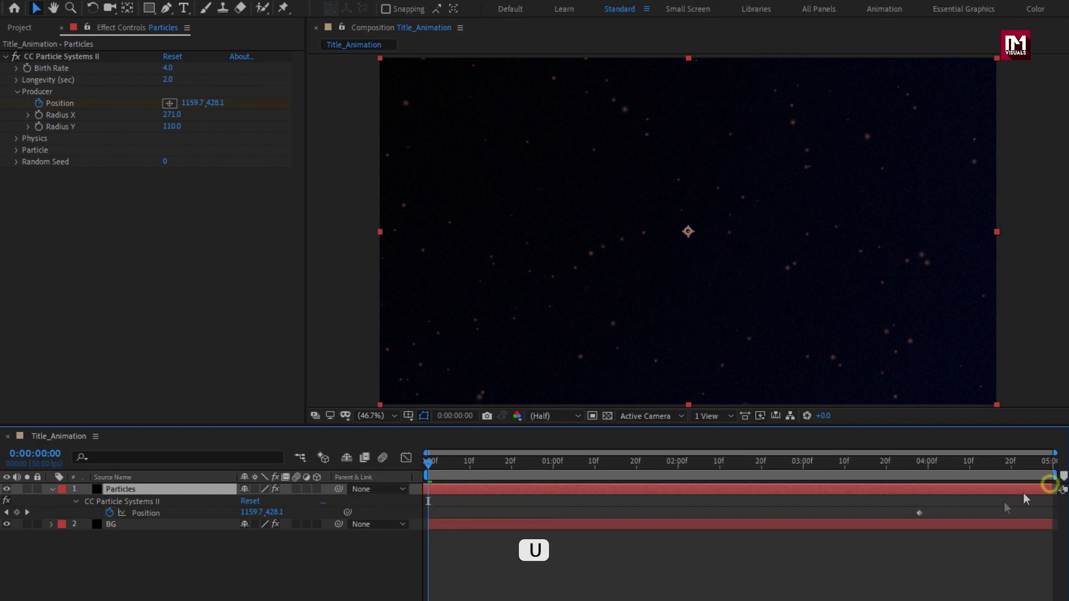
drag(920, 515, 1049, 513)
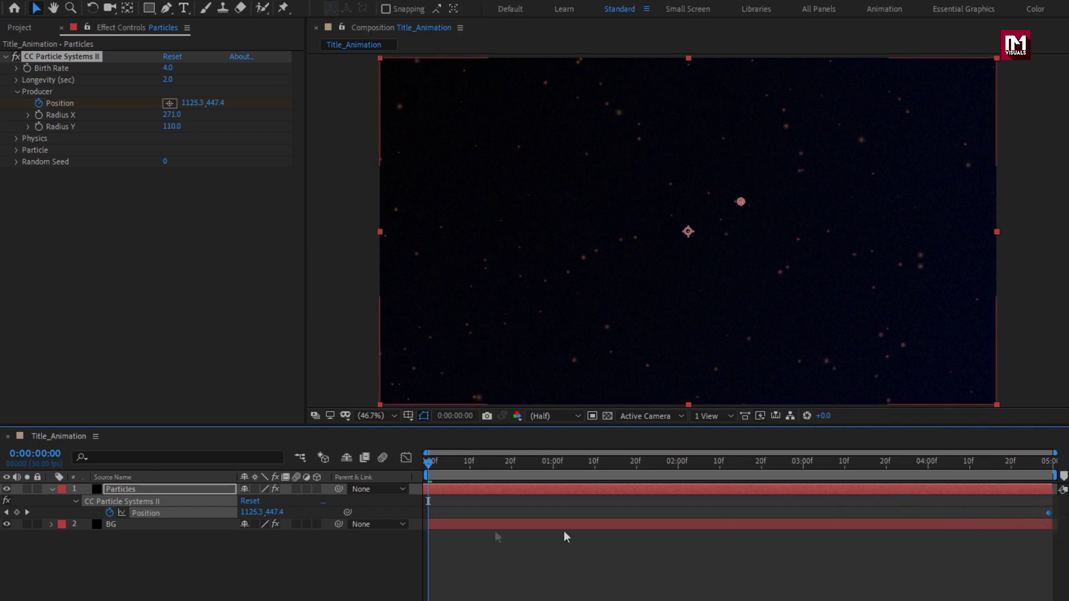
click(51, 489)
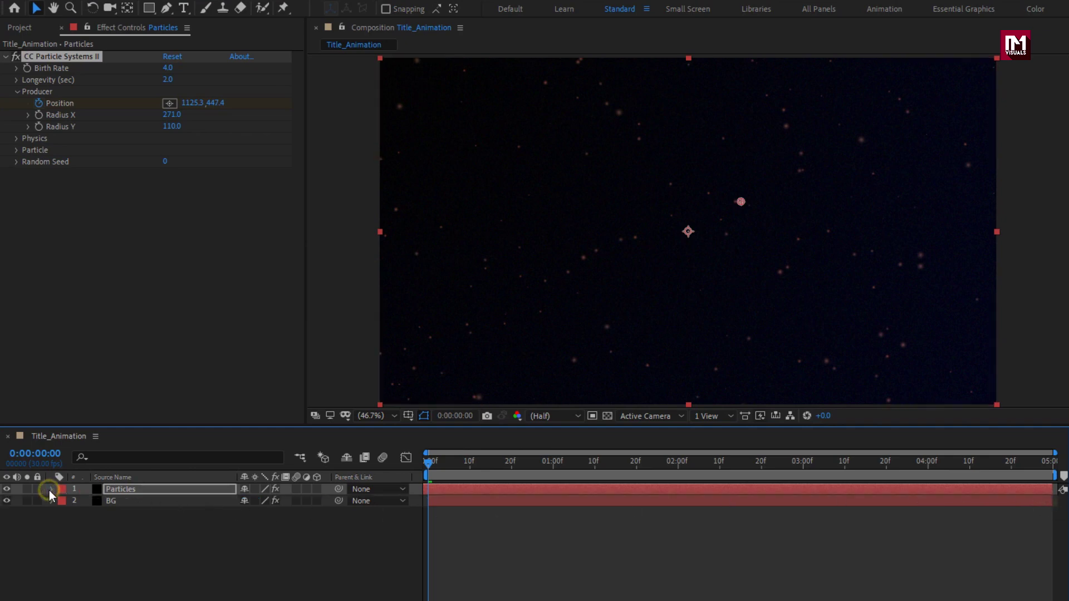
Step: Add a new adjustment layer above the Particles layer
right_click(114, 547)
mouse_move(146, 396)
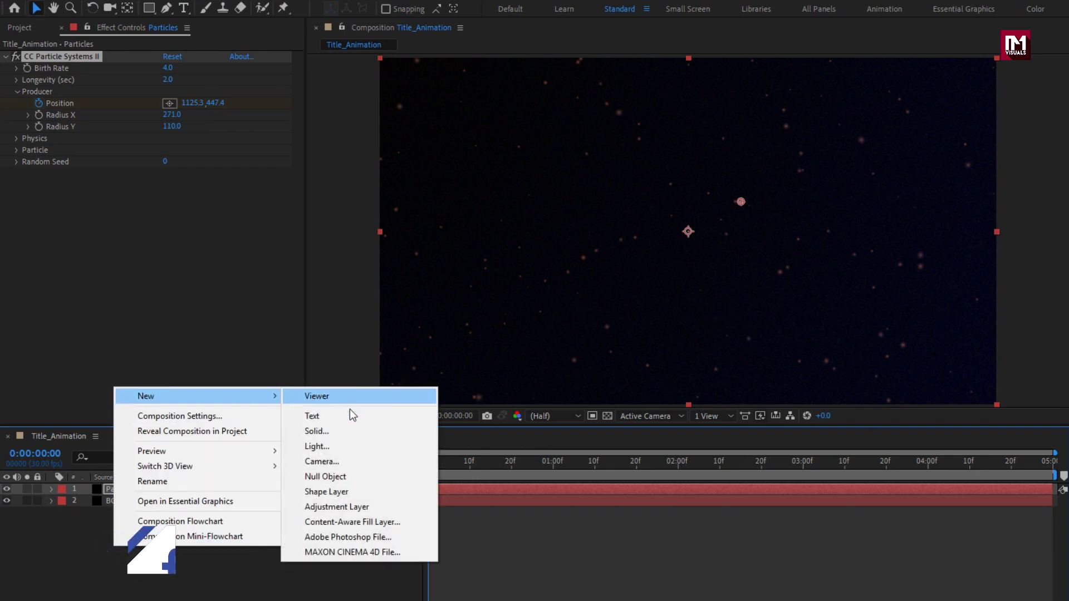
click(357, 507)
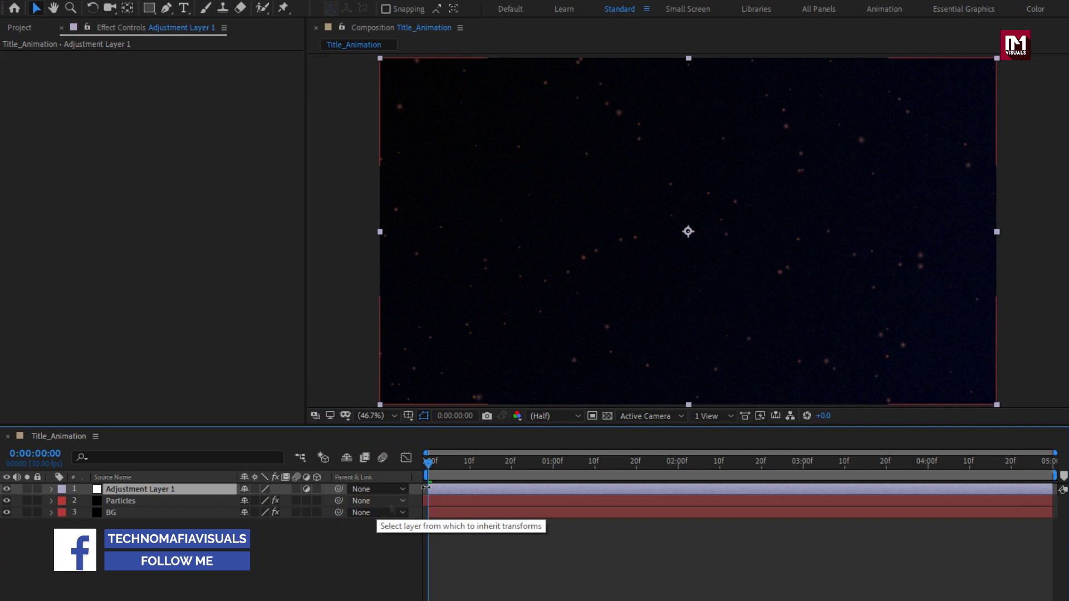
Step: Apply the Tint effect to the adjustment layer and map white to a light red
click(897, 47)
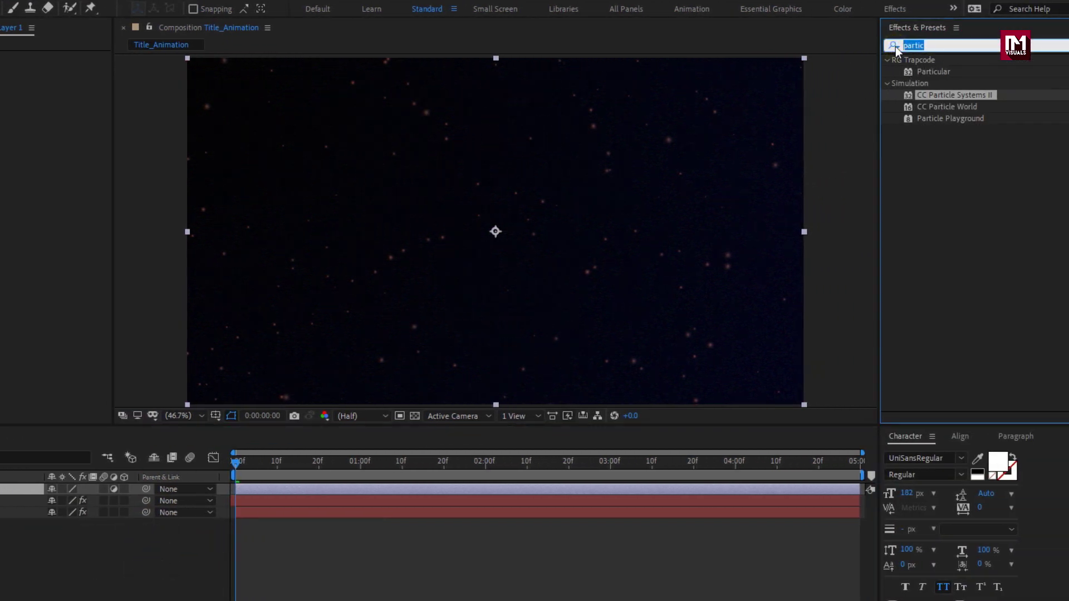
text(tint)
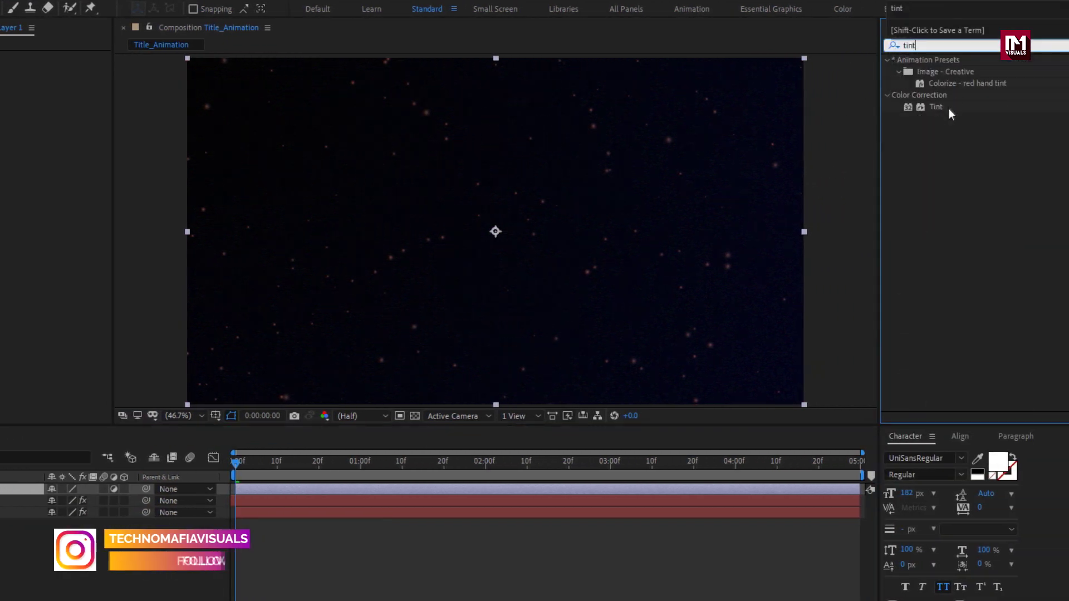
double_click(936, 106)
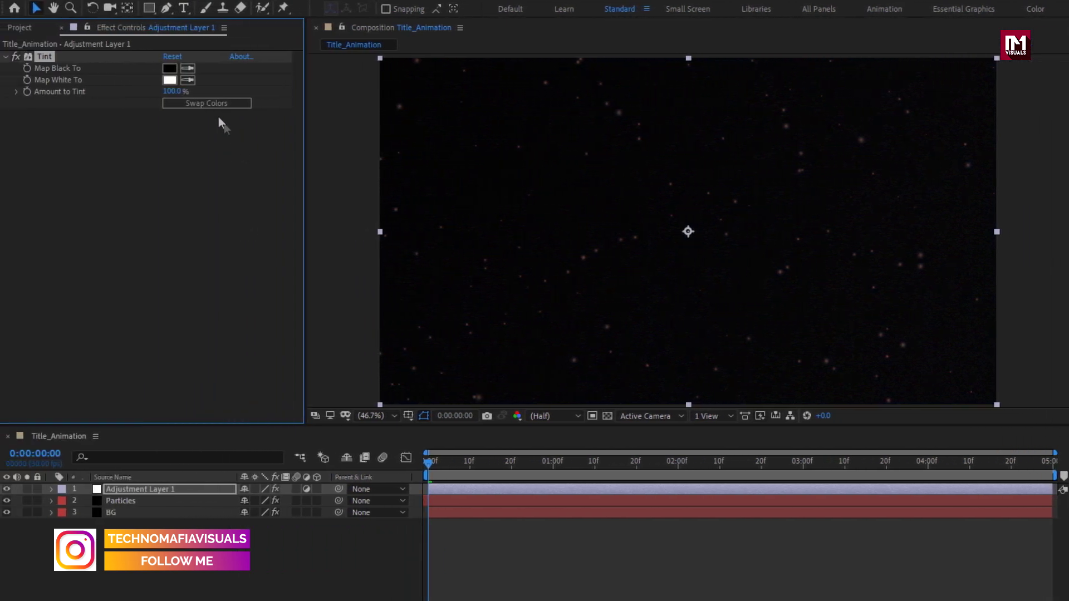
click(170, 80)
mouse_move(248, 169)
mouse_down()
mouse_move(276, 167)
mouse_move(285, 179)
mouse_up()
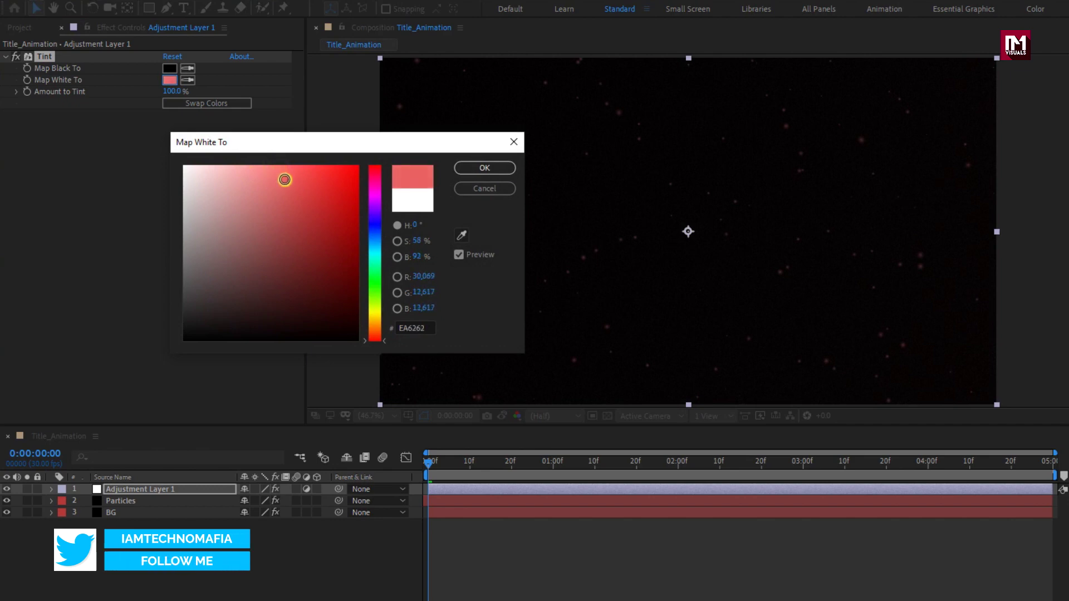
click(471, 167)
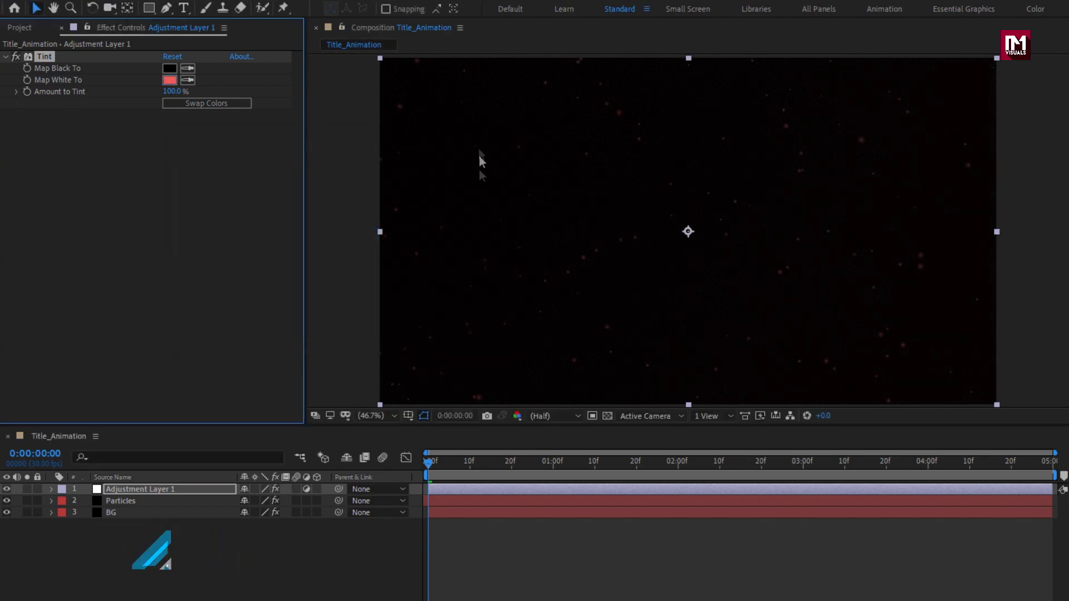
Step: Change the end color of the BG layer's Gradient Ramp to a brighter, saturated dark blue
click(114, 510)
click(166, 105)
mouse_move(312, 289)
mouse_down()
mouse_move(345, 295)
mouse_move(353, 280)
mouse_up()
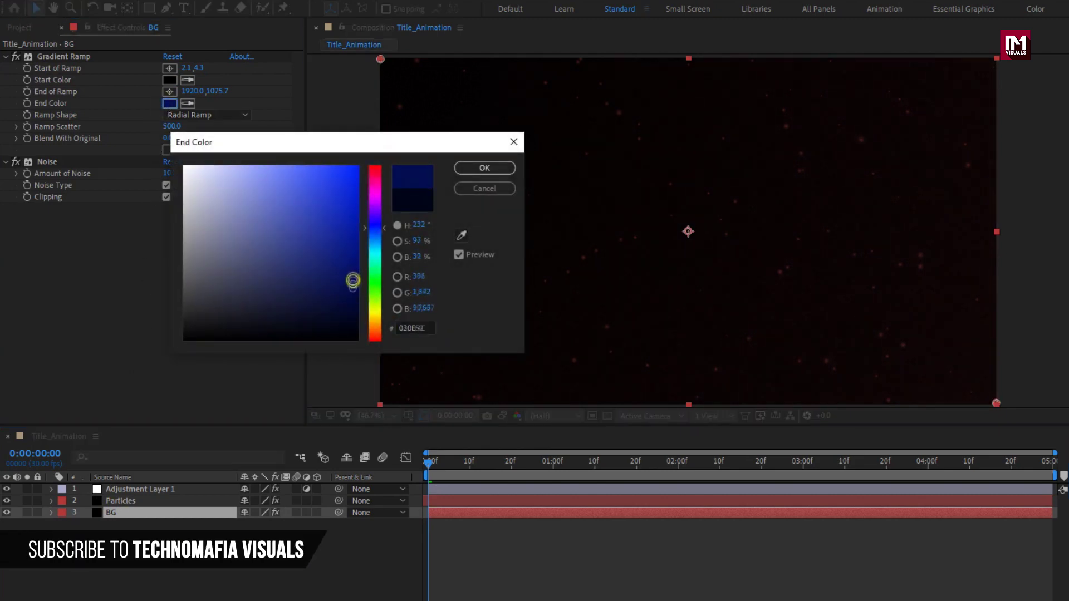
click(477, 169)
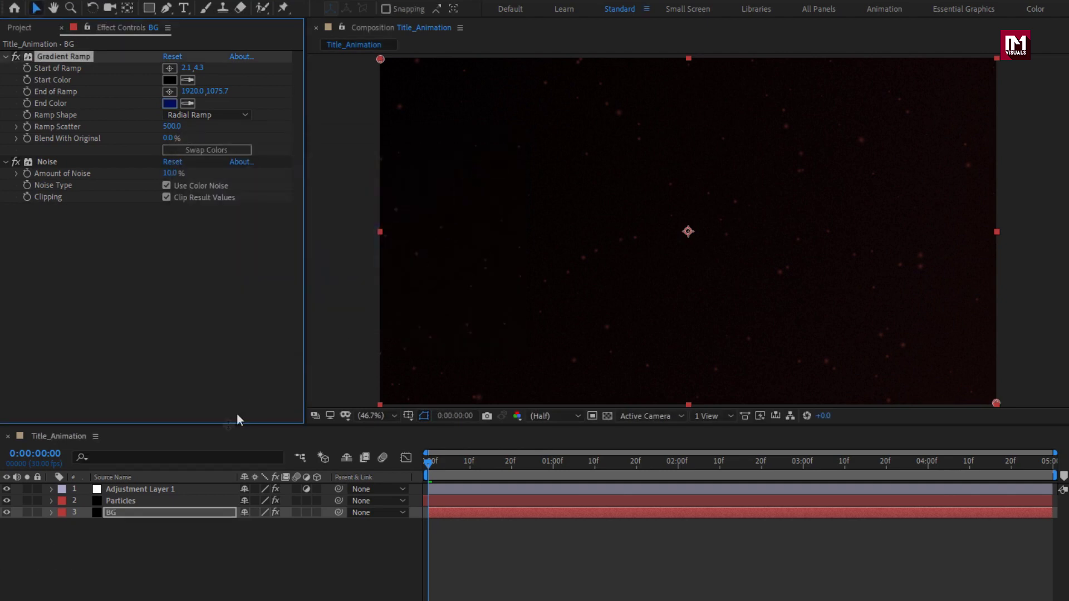
Step: Add a text layer reading "CINEMATIC TITLE" on two lines above the adjustment layer
click(152, 493)
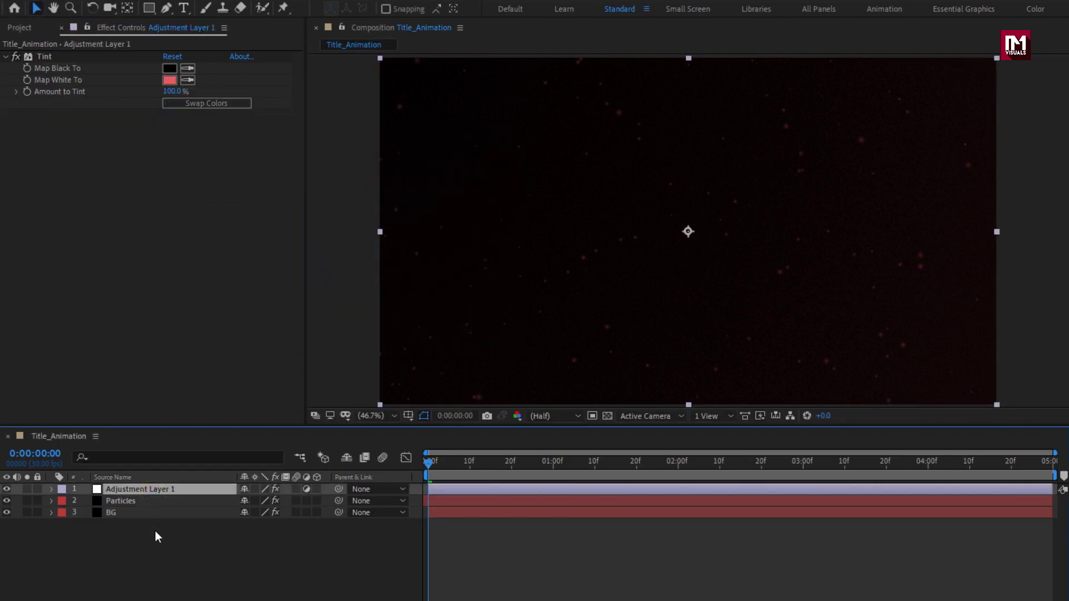
click(155, 550)
click(186, 9)
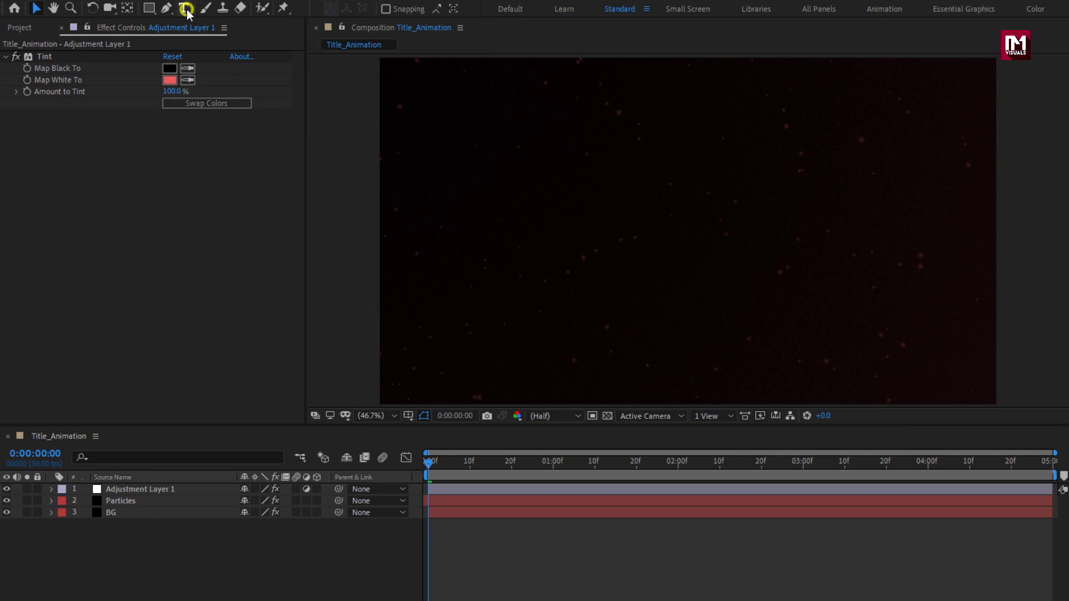
click(621, 228)
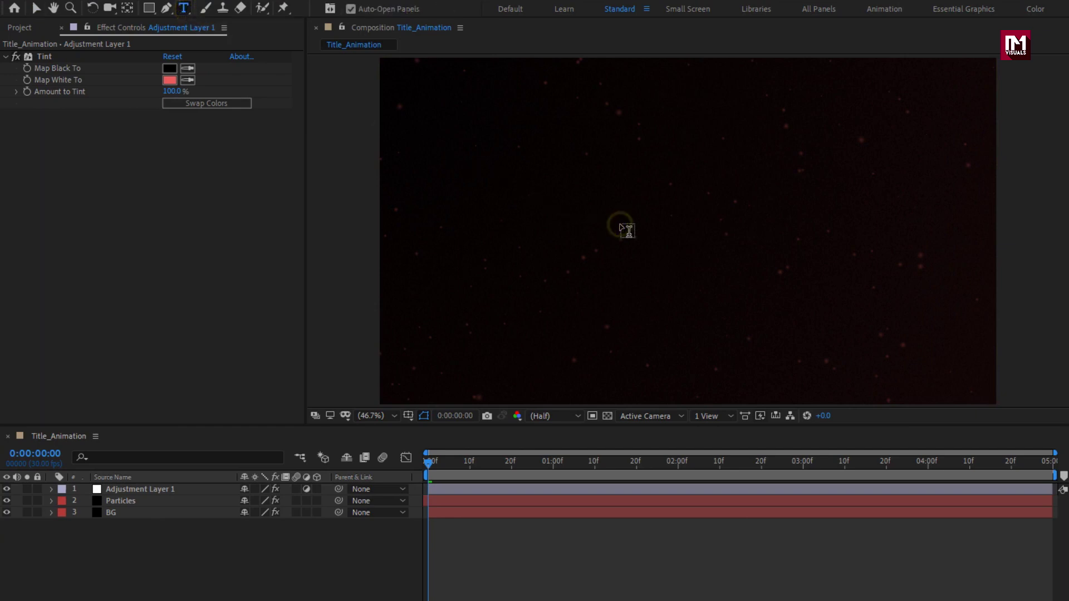
text(CIN EMATIC)
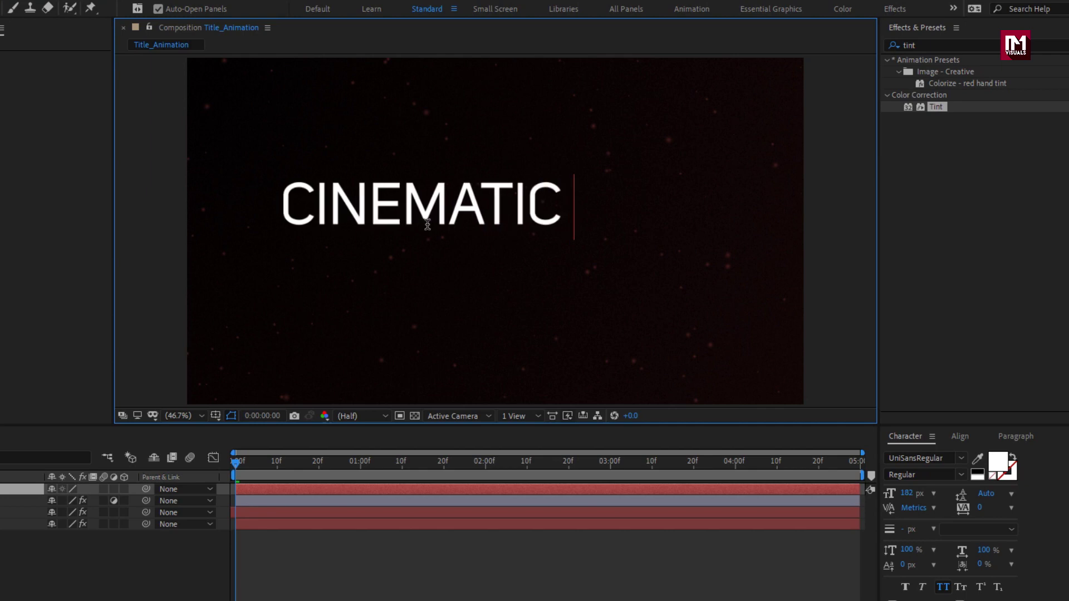
key(Return)
text(TITLE)
key(Escape)
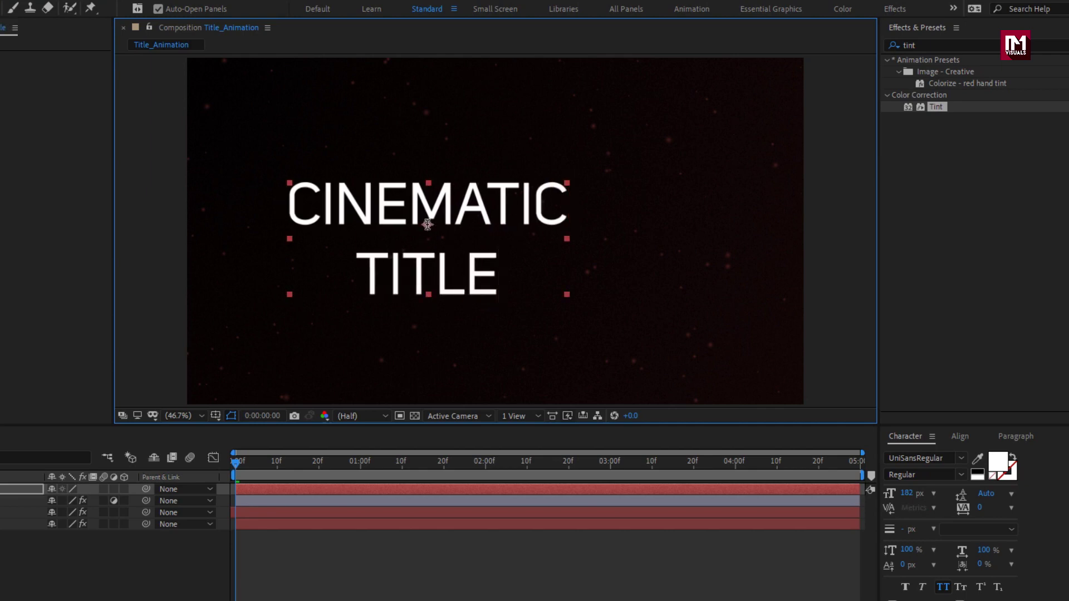
Step: Center the title text horizontally and vertically in the composition
key(v)
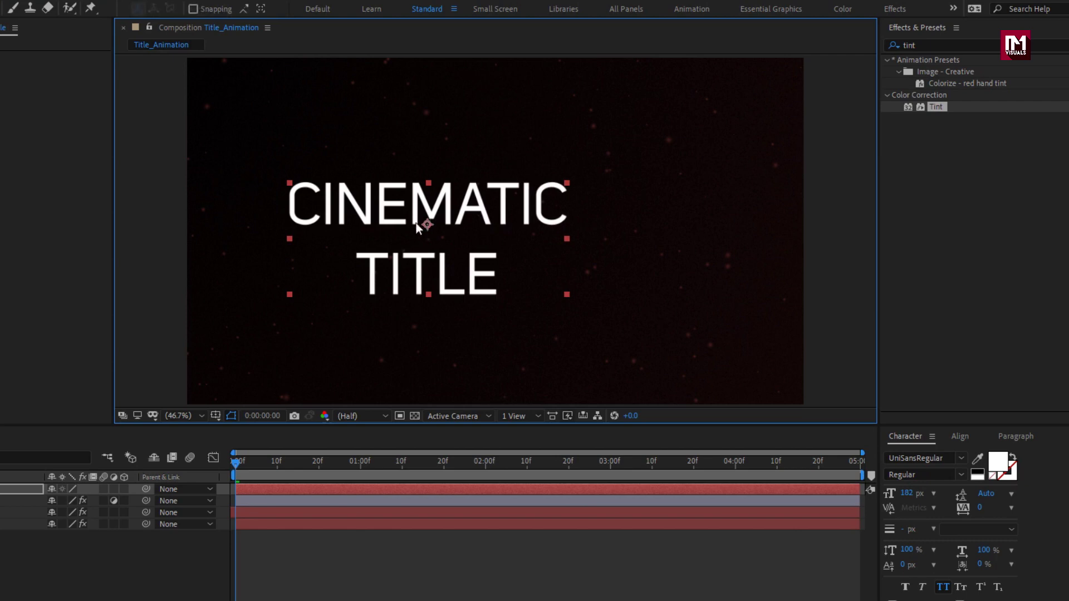
click(960, 436)
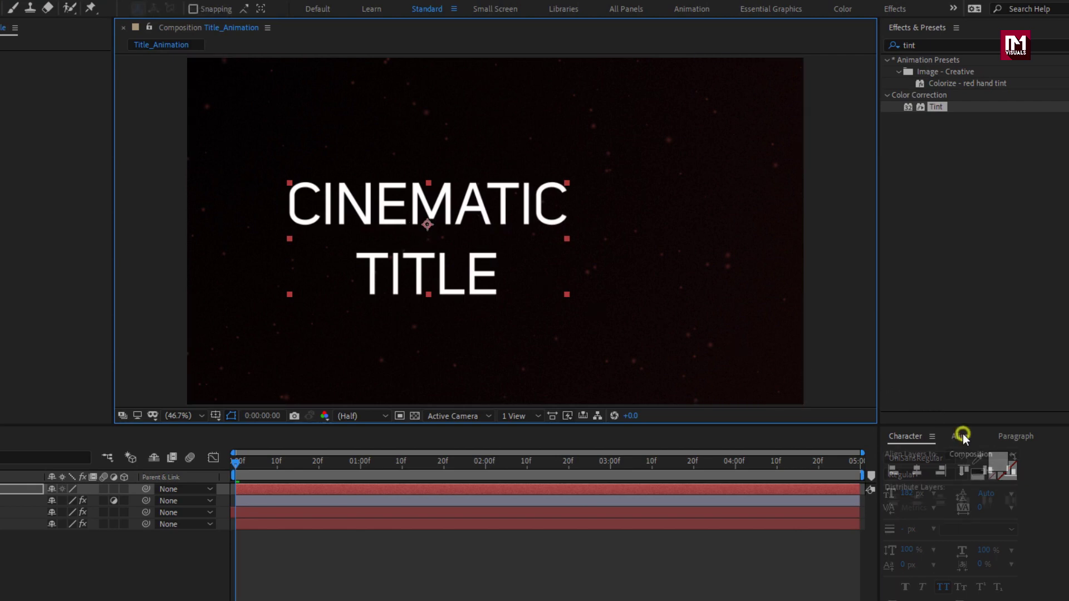
click(917, 470)
click(987, 471)
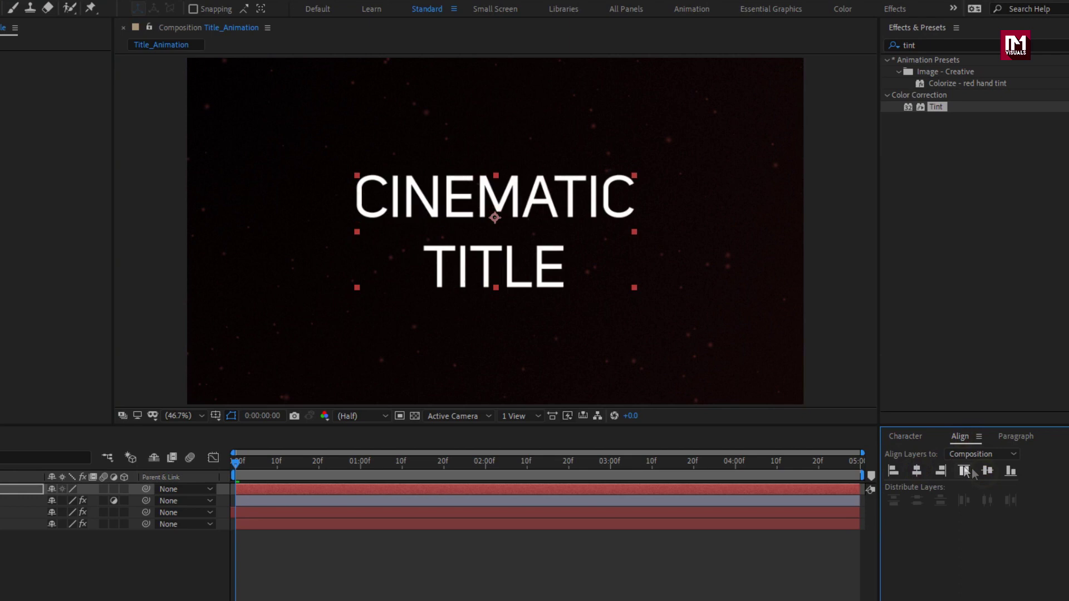
Step: Set the title text's font size to 162 px and its leading to 149 px
click(908, 437)
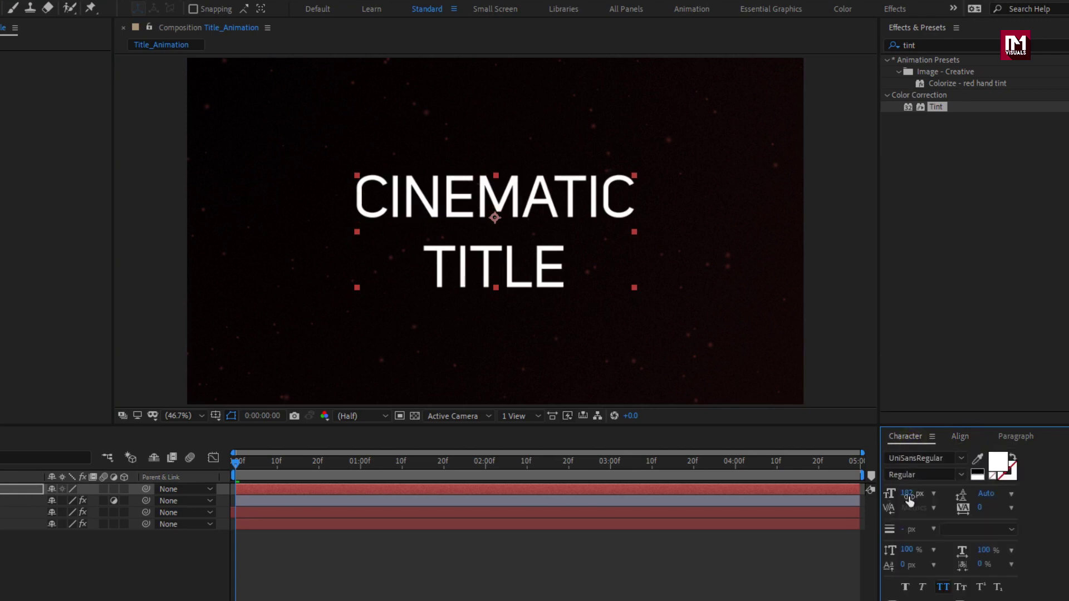
drag(906, 495, 900, 503)
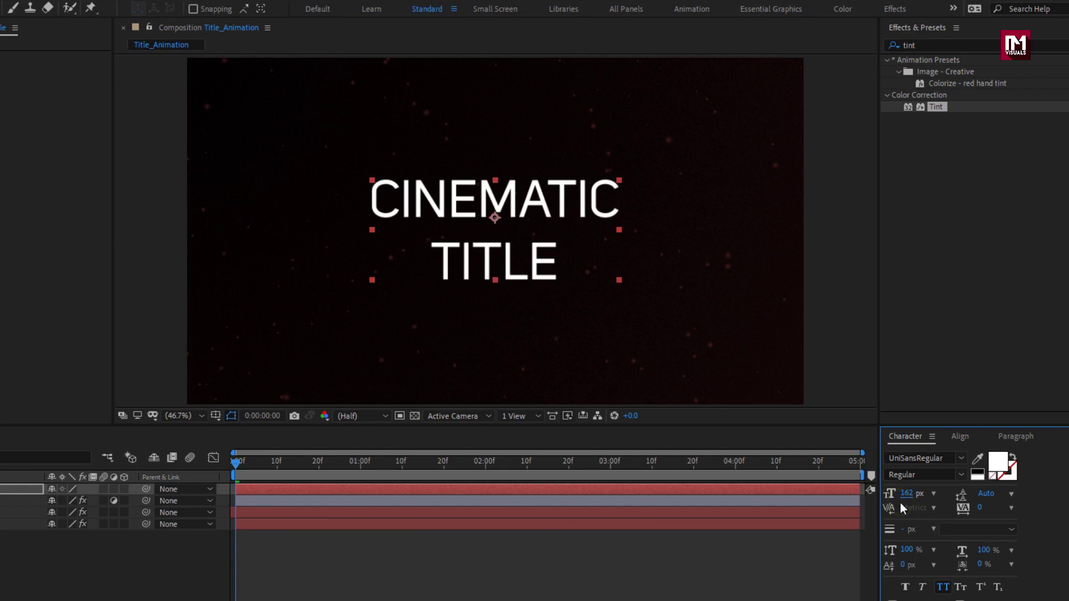
drag(996, 500, 1050, 490)
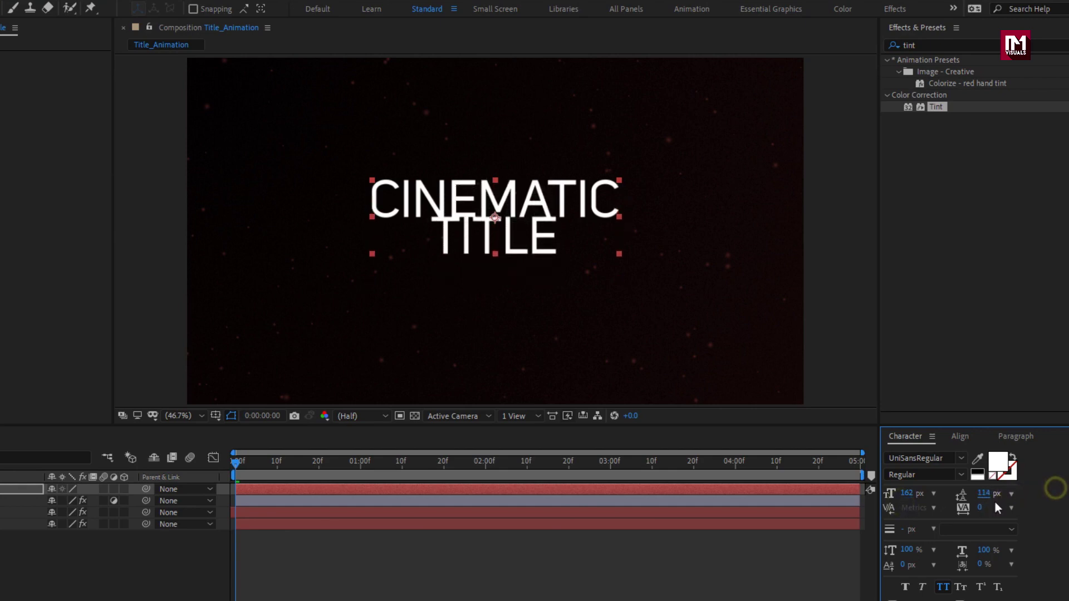
drag(986, 497, 1010, 493)
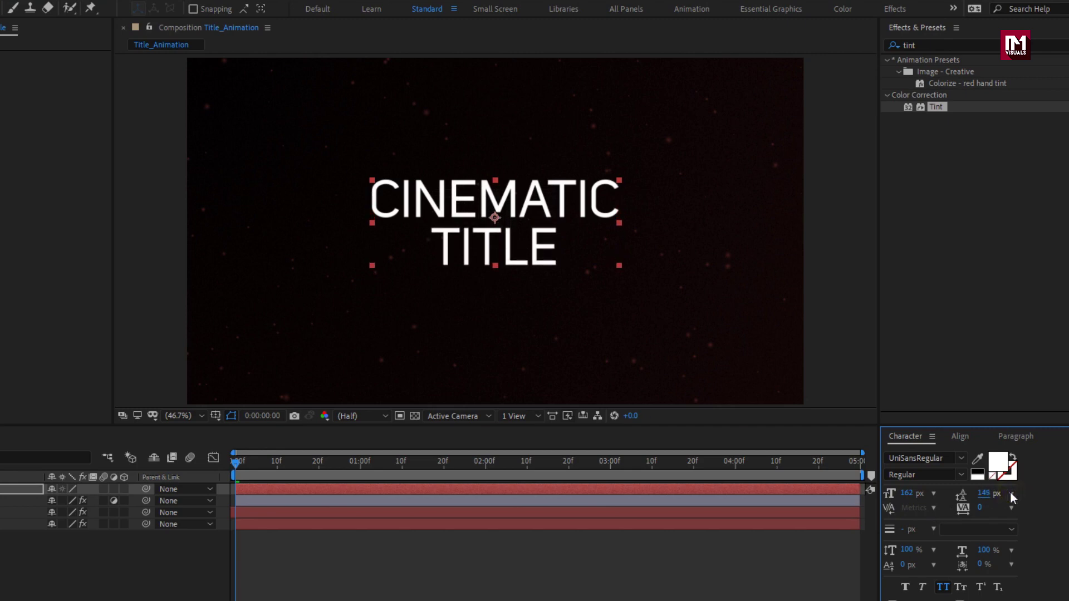
Step: Realign the resized title to the horizontal and vertical center of the composition
click(960, 438)
click(919, 470)
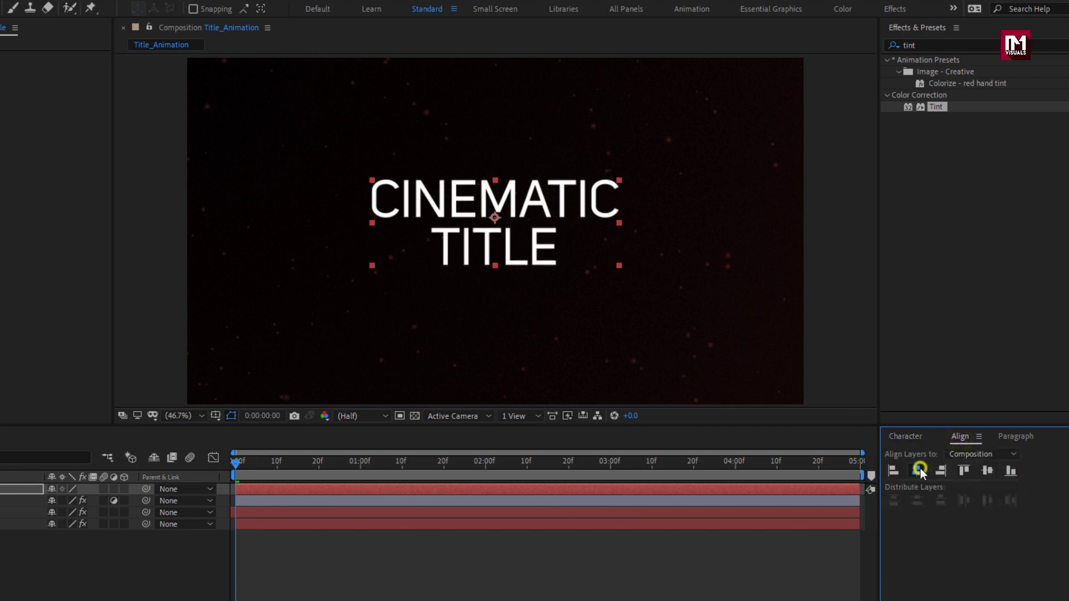
click(989, 471)
Step: Change the title text's fill color to a light blue
click(903, 437)
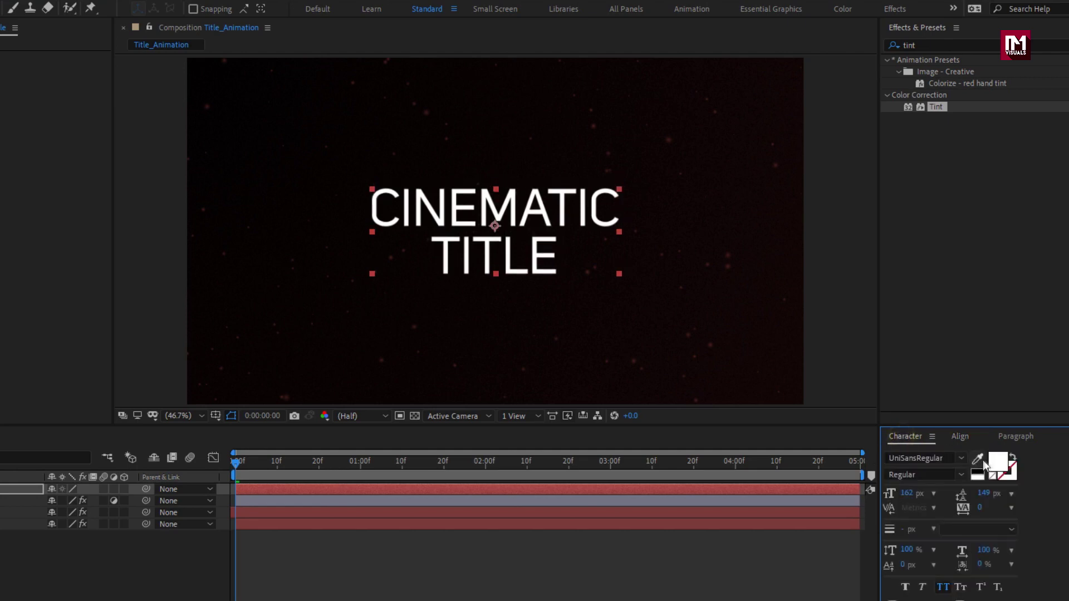
click(999, 465)
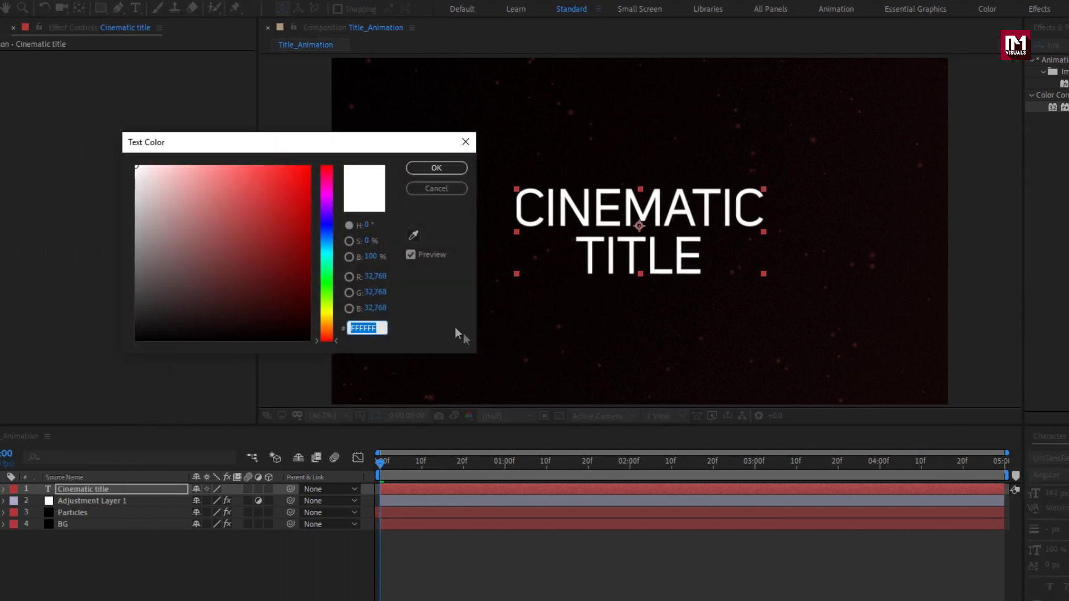
mouse_move(322, 248)
mouse_down()
mouse_move(322, 232)
mouse_move(322, 240)
mouse_up()
drag(246, 181, 188, 169)
click(426, 167)
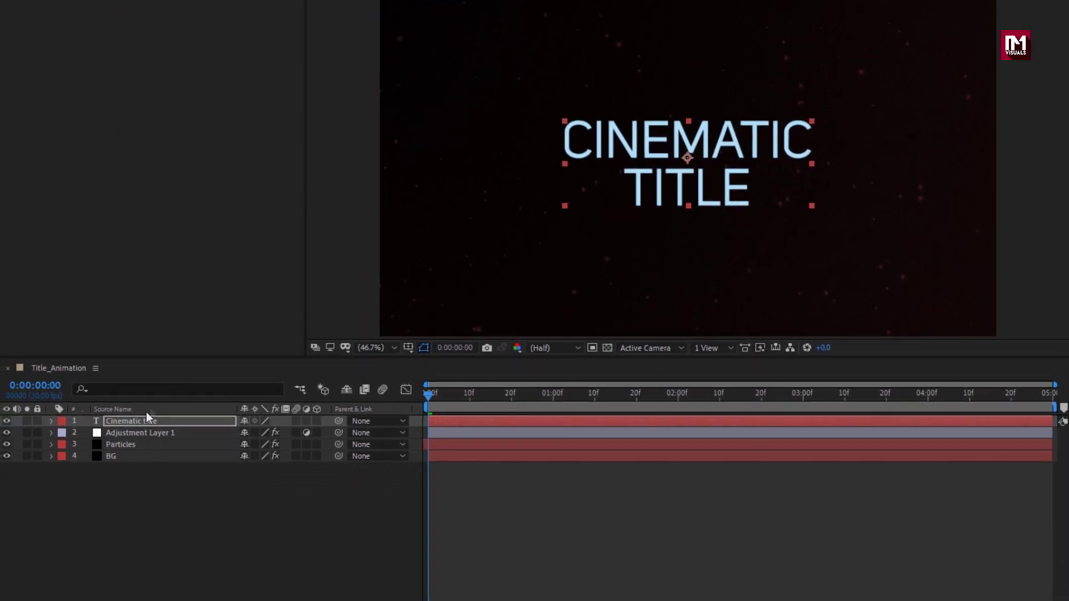
Step: Add a Tracking animator to the title layer and keyframe its Tracking Amount at 0 on the first frame
click(138, 422)
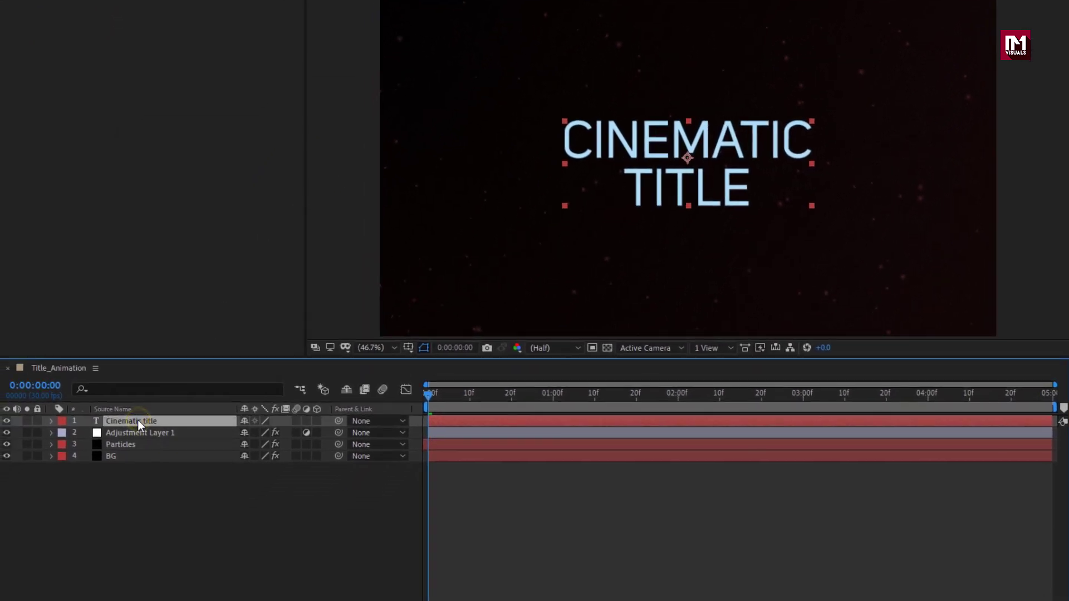
click(52, 421)
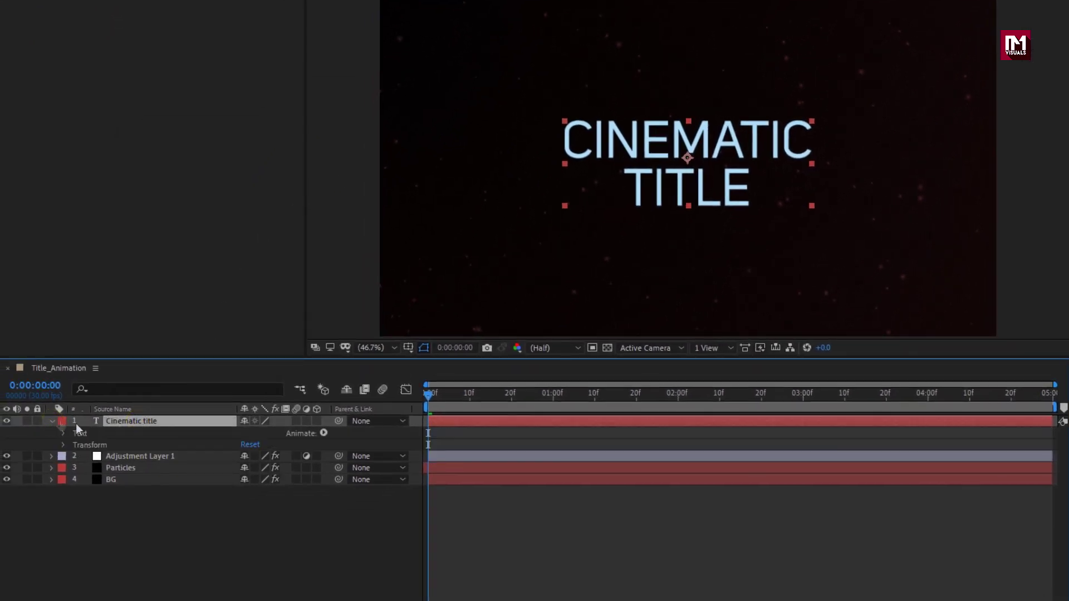
click(324, 433)
click(365, 334)
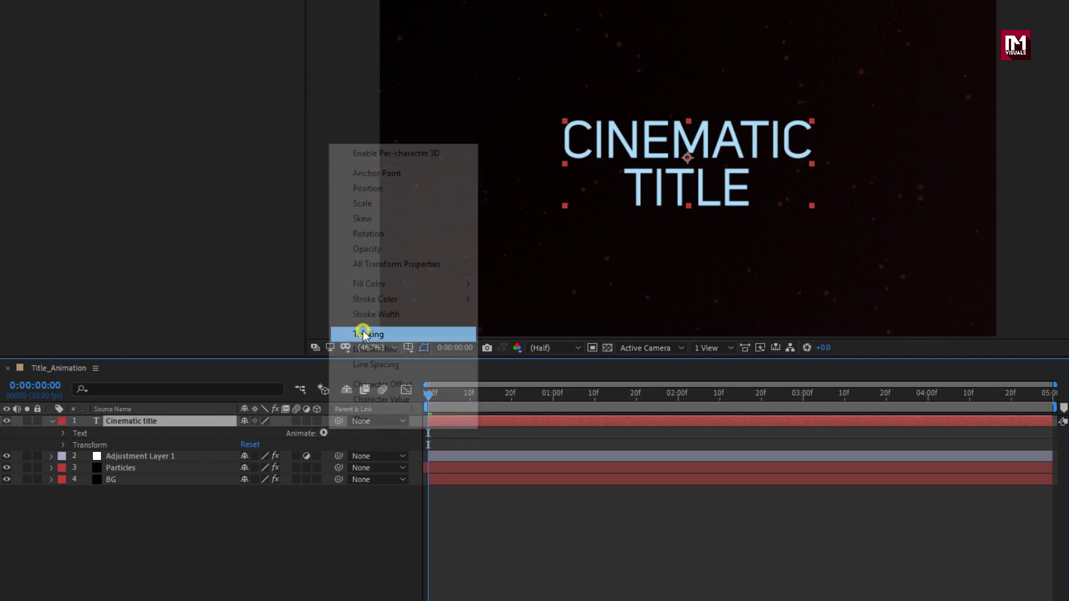
click(427, 397)
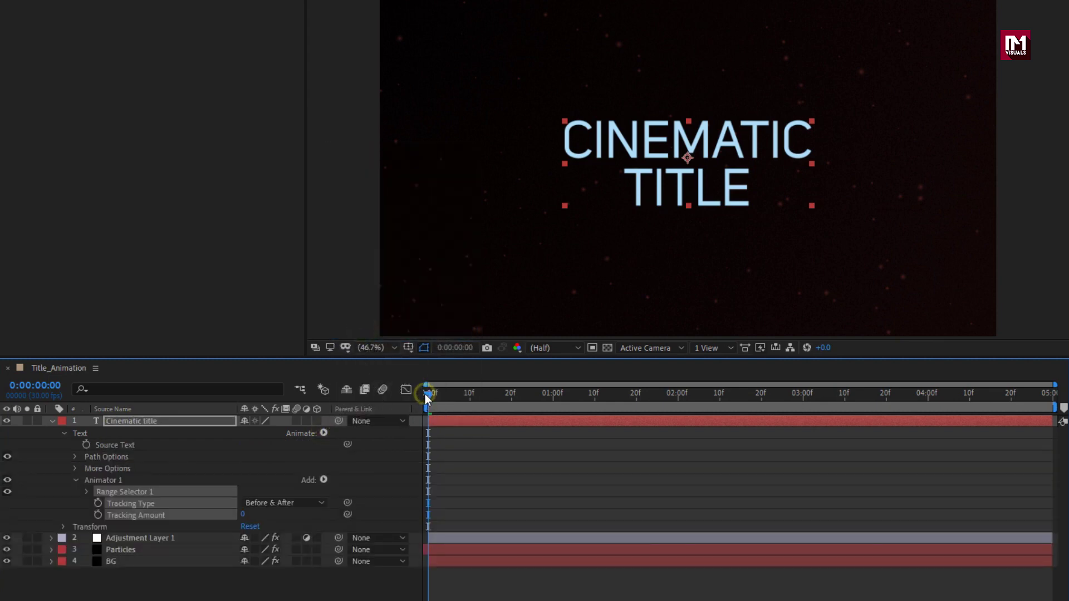
click(97, 515)
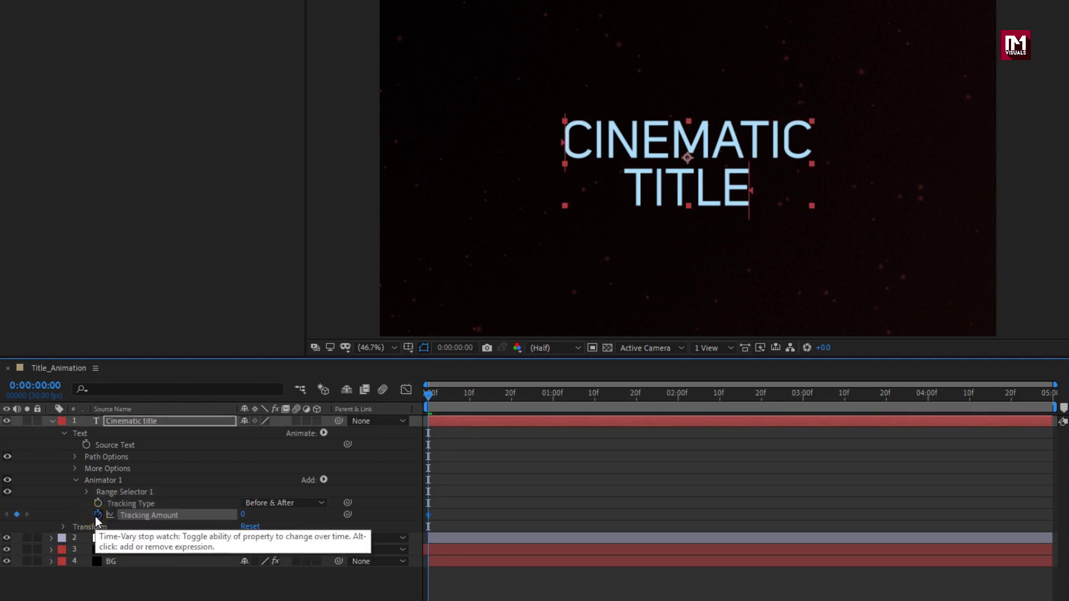
Step: Set the title's Tracking Amount to 60 at the last frame, 0:00:04:29, and collapse the layer's properties
click(1053, 399)
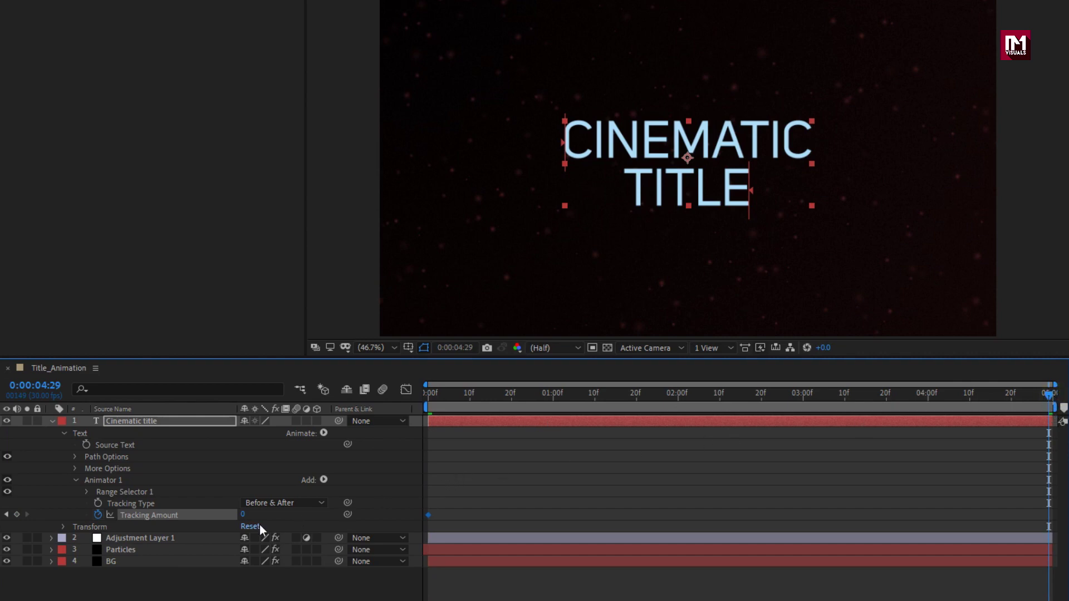
click(244, 514)
drag(245, 515, 280, 508)
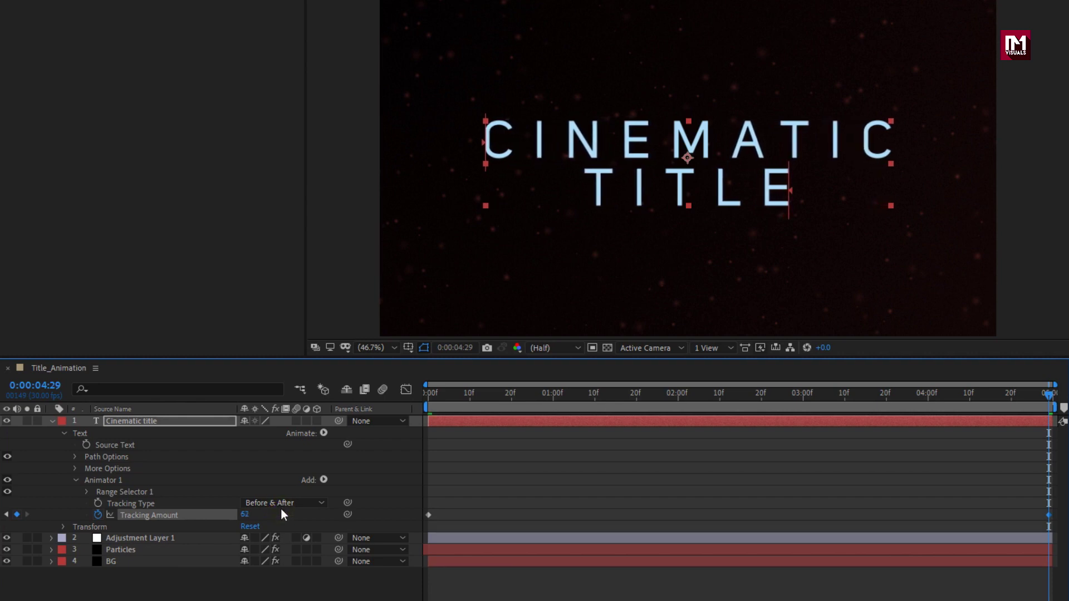
click(246, 514)
key(Return)
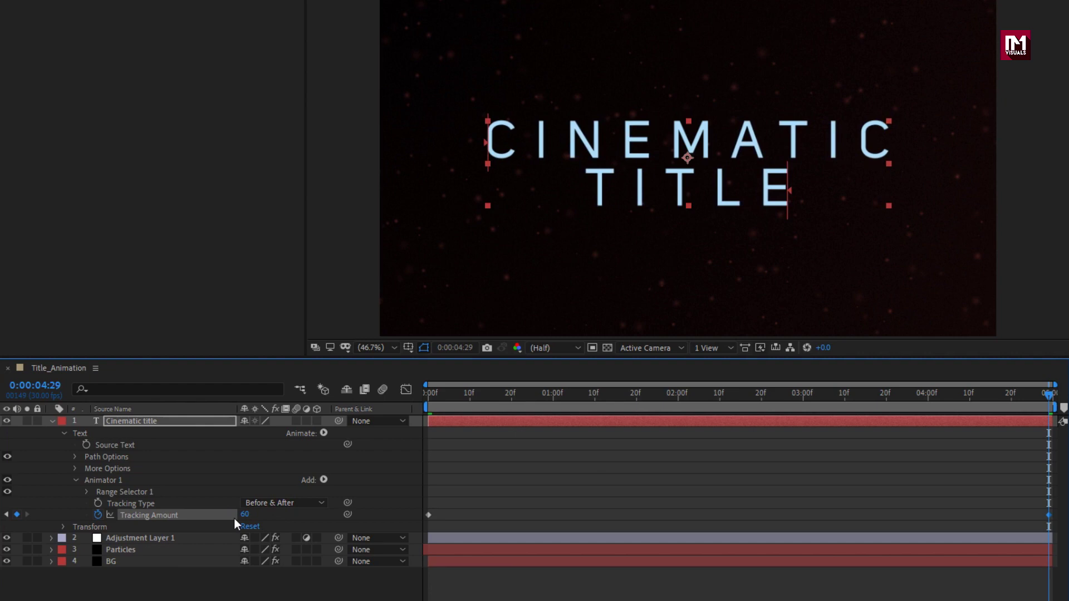
click(52, 422)
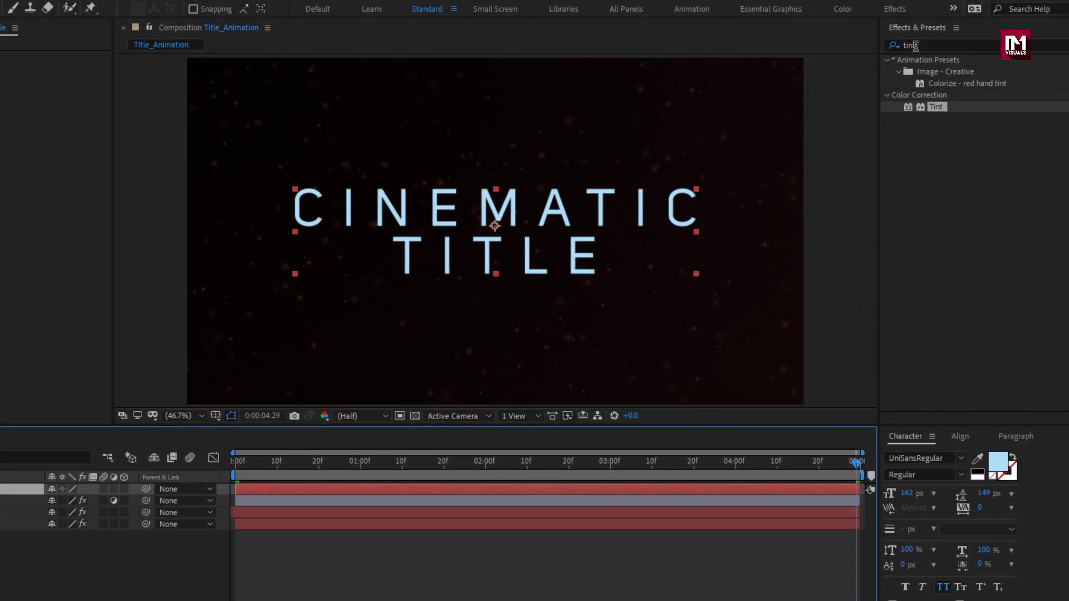
Step: Find the Circle effect and apply it to the title layer
click(898, 46)
text(circ)
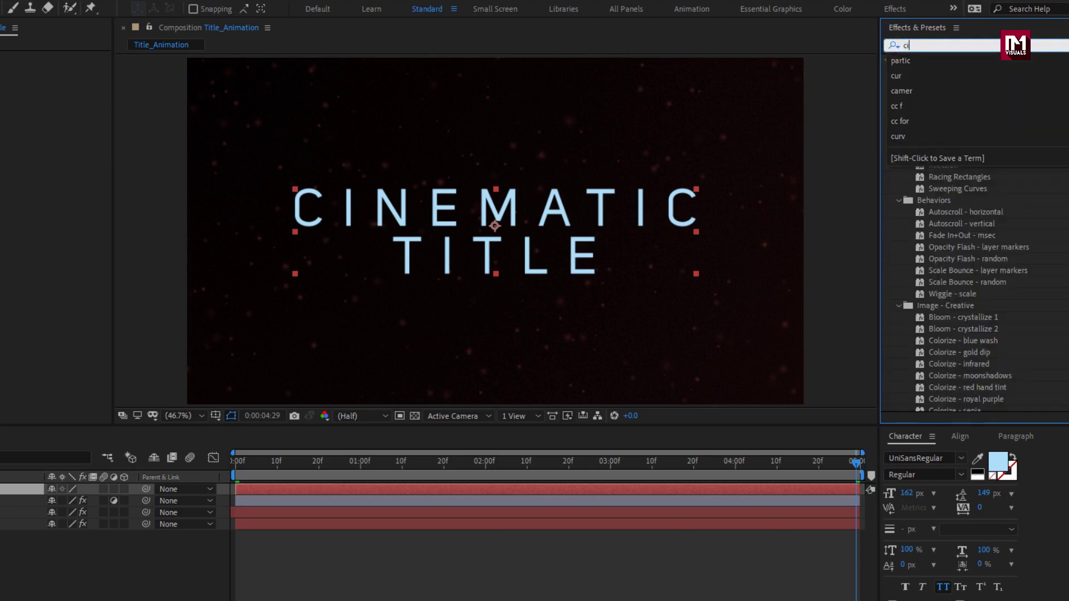
double_click(928, 306)
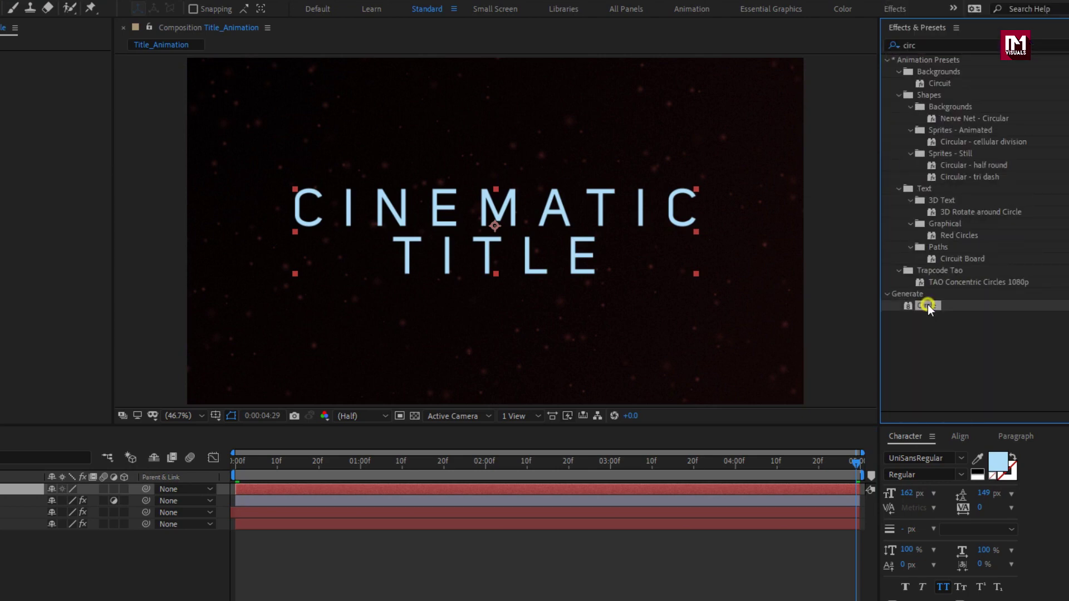
Step: Keyframe the Circle effect's Radius at 100 on the first frame
click(429, 467)
click(26, 80)
click(166, 80)
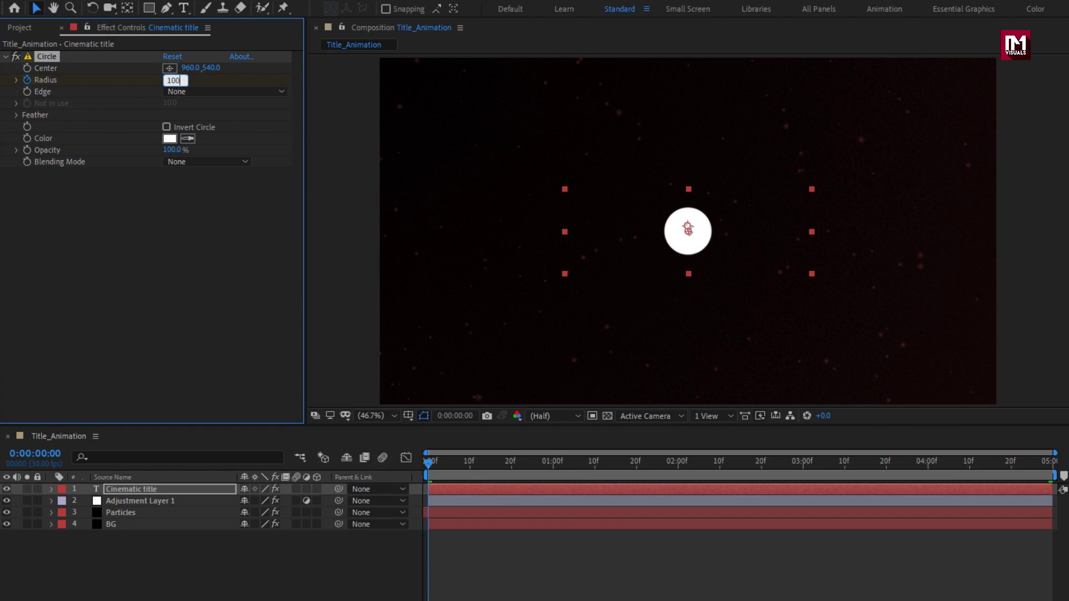
text(100)
key(Return)
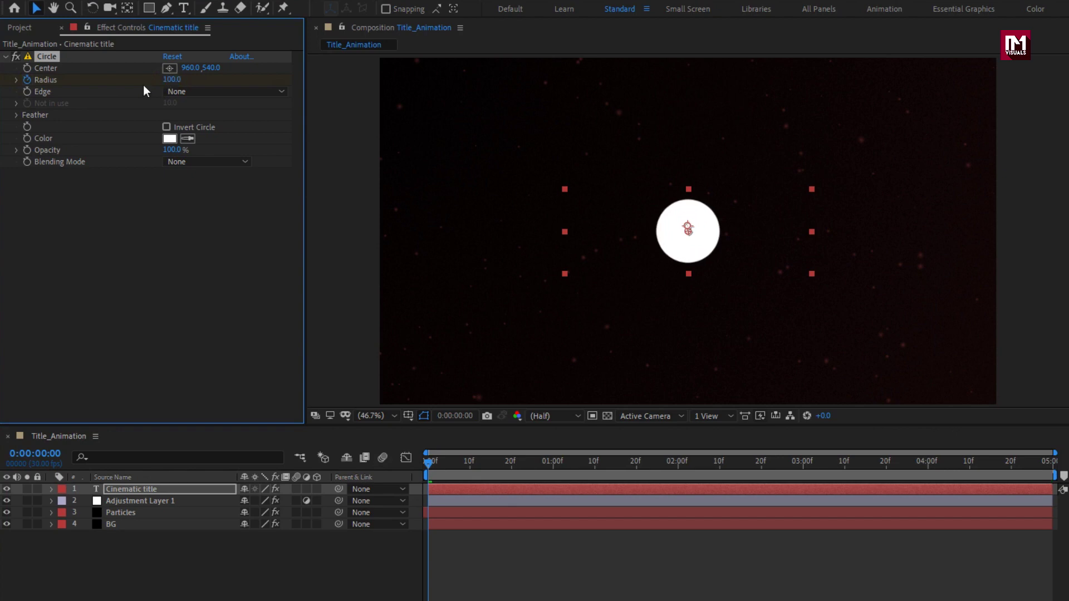
Step: Set the Circle effect's Radius to 150 at 0:00:00:10
click(469, 467)
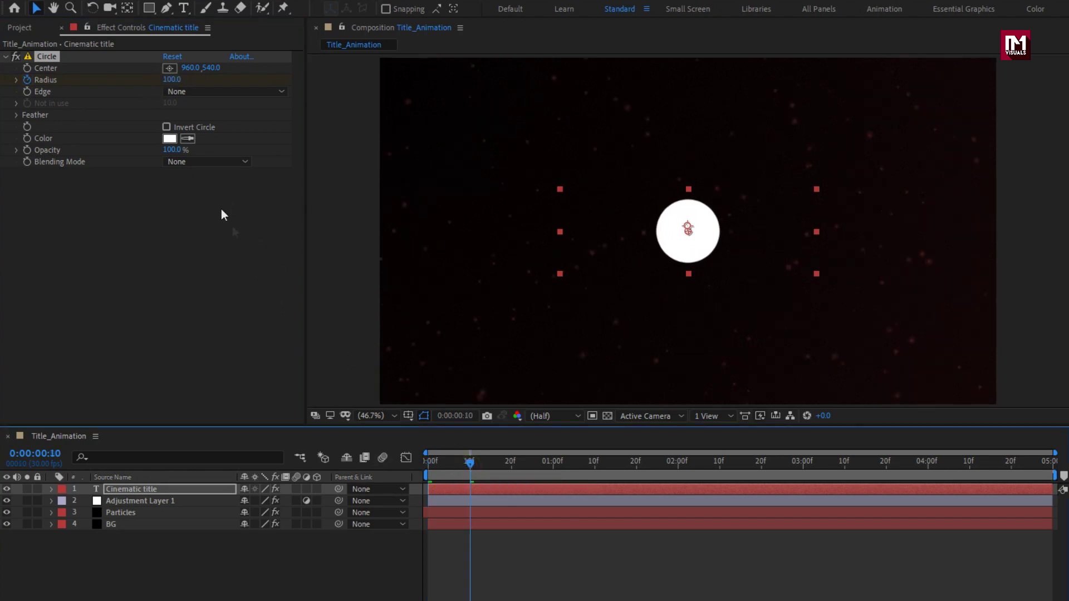
click(171, 79)
text(150)
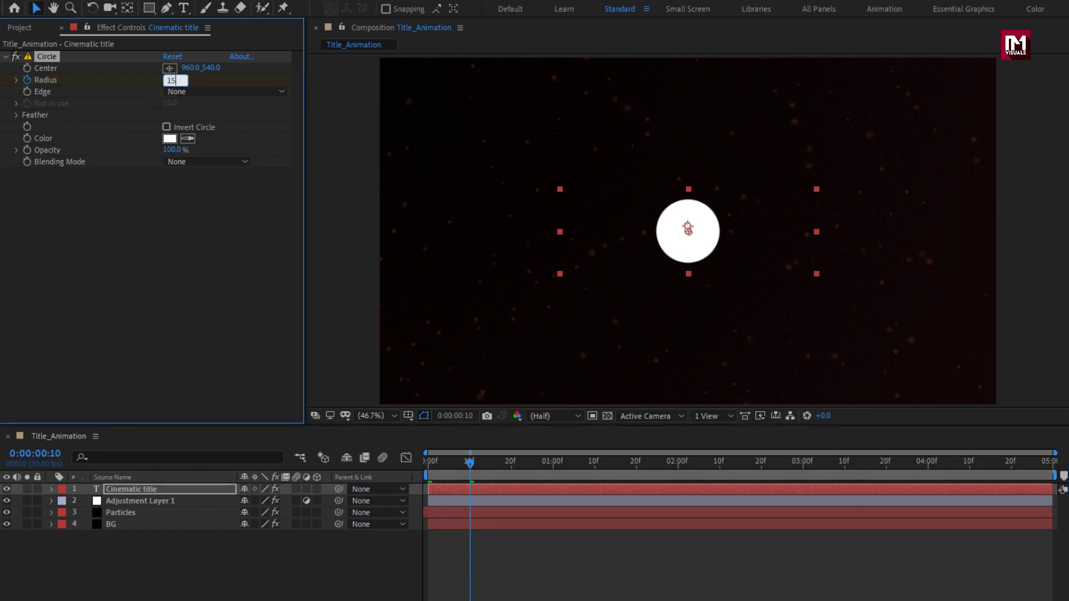
key(Return)
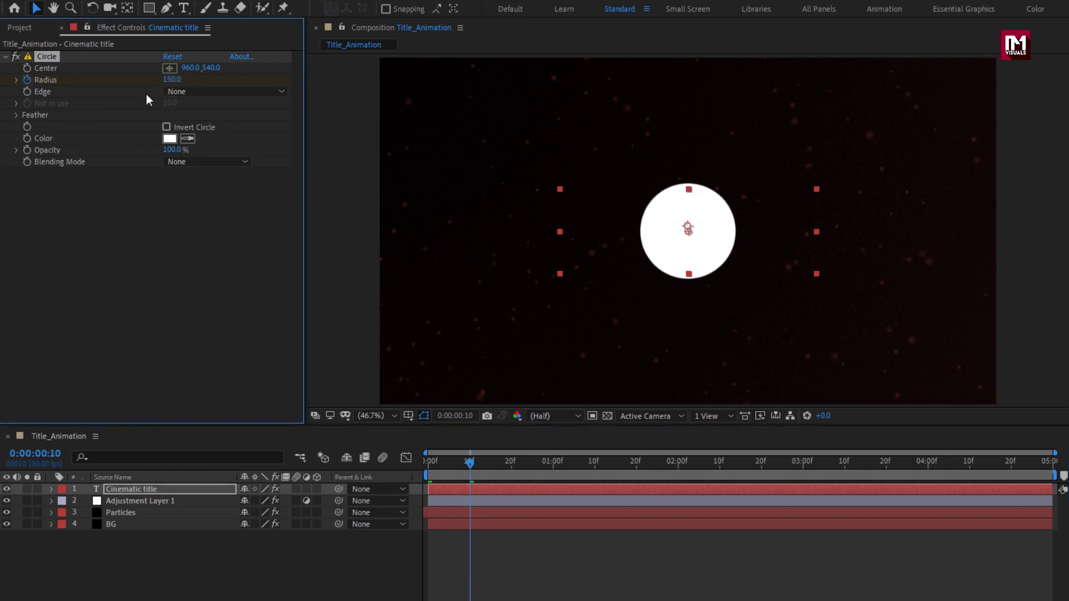
Step: Increase the Circle effect's Radius to about 1262 at 0:00:02:10 so the circle fills the frame
click(720, 465)
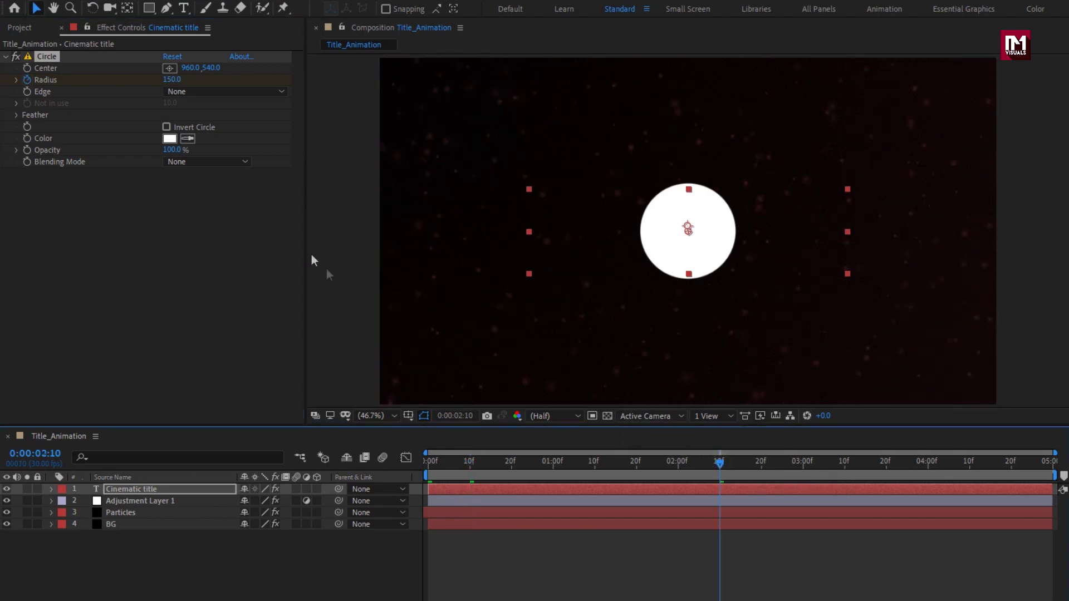
drag(172, 80, 416, 82)
drag(167, 79, 669, 62)
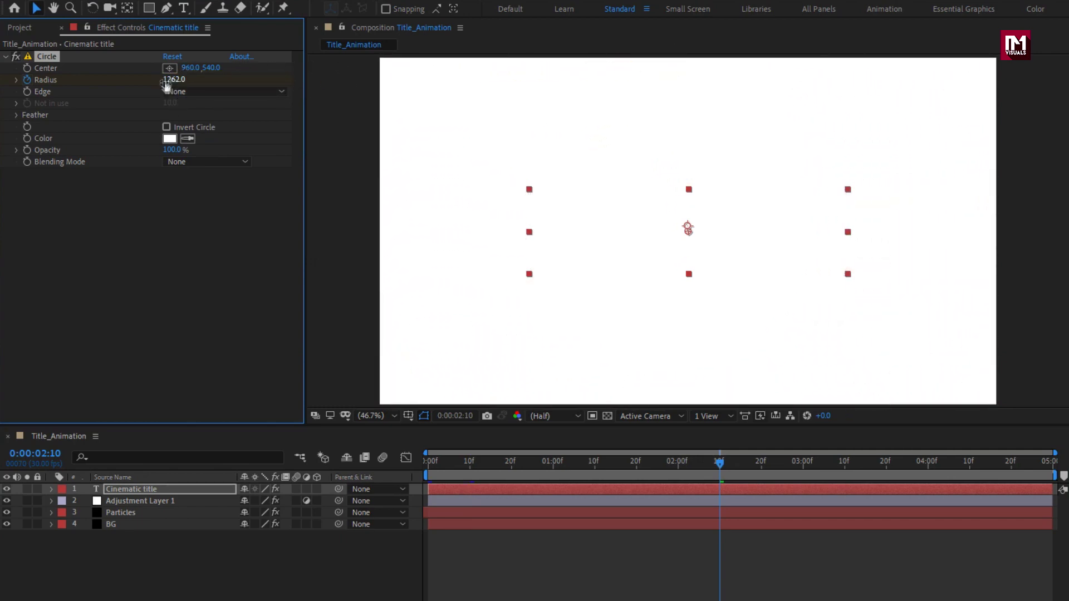
Step: Set the Circle effect's Feather Outer Edge to 50
click(16, 115)
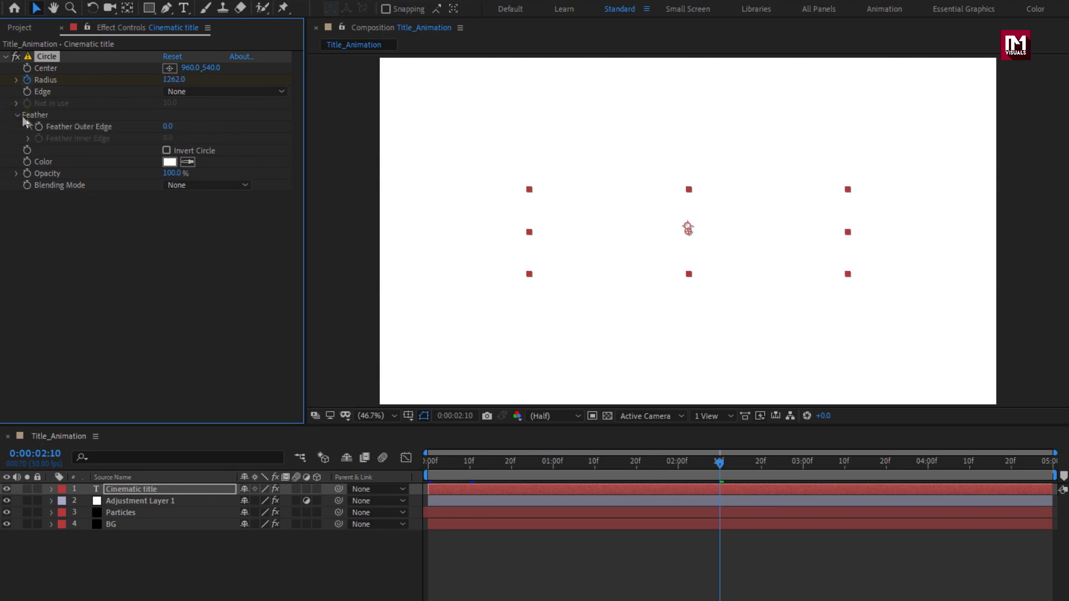
click(167, 127)
text(50)
key(Return)
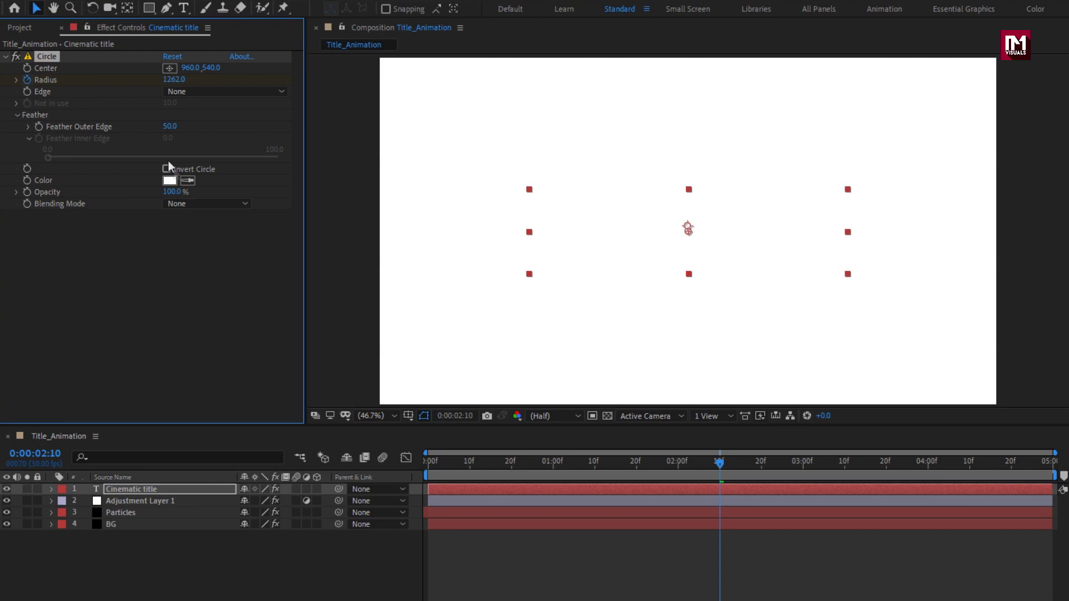
Step: Set the Circle effect's blending mode to Stencil Alpha and preview the title reveal over the opening frames
click(188, 204)
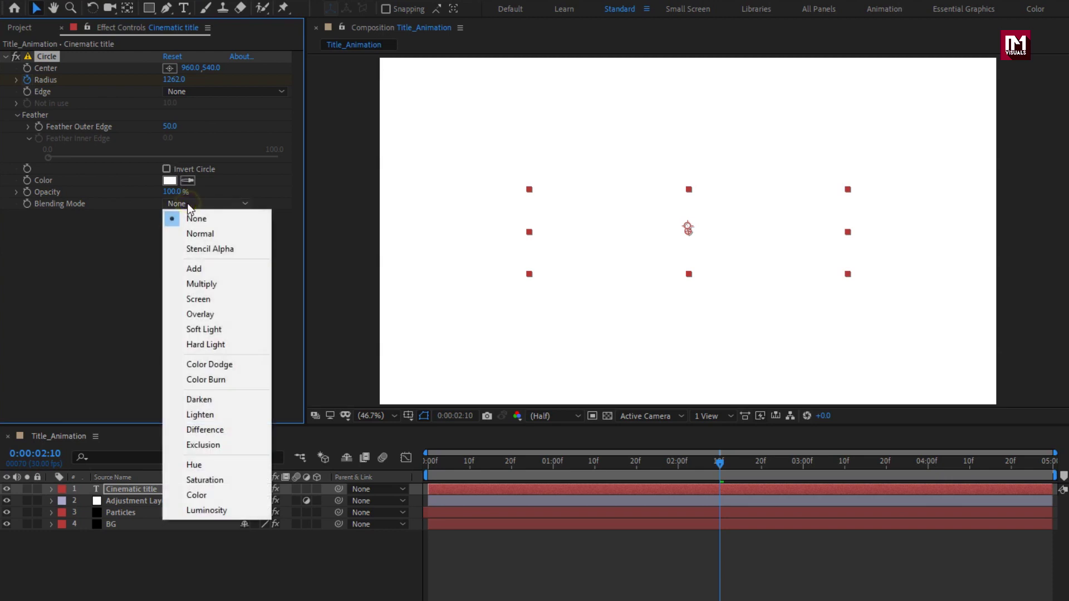
click(196, 250)
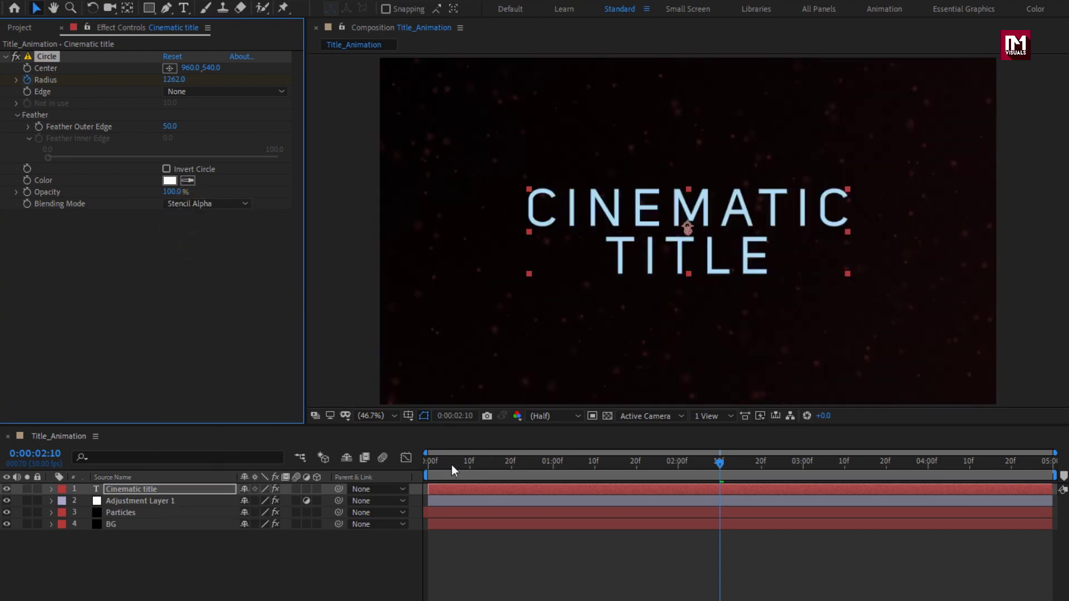
click(430, 465)
drag(430, 467, 486, 461)
drag(453, 459, 358, 470)
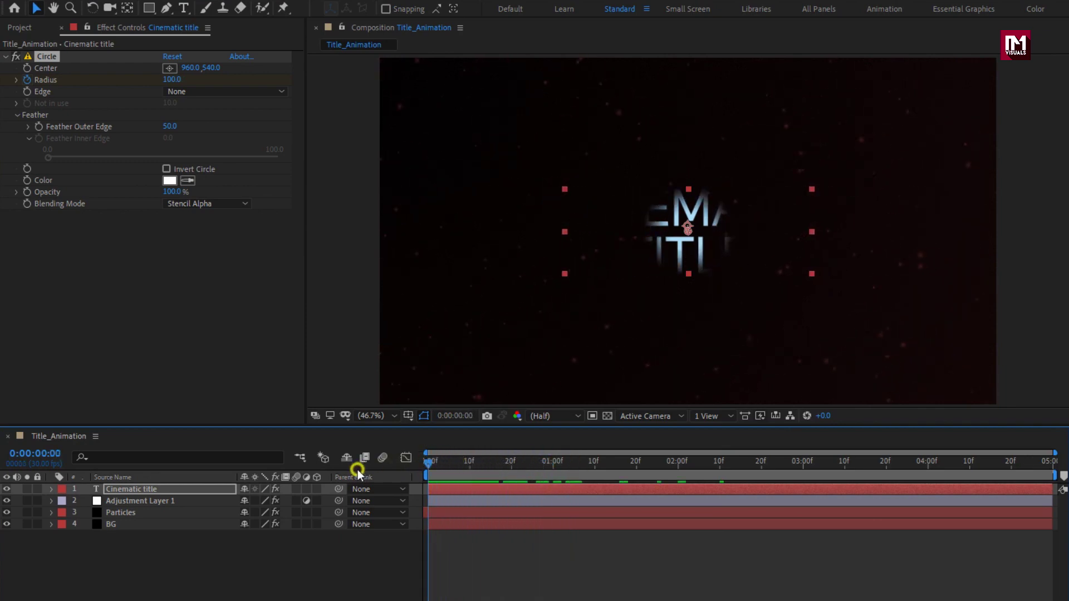
Step: Keyframe the title layer's Scale on the first frame at about 1007%
click(192, 487)
key(s)
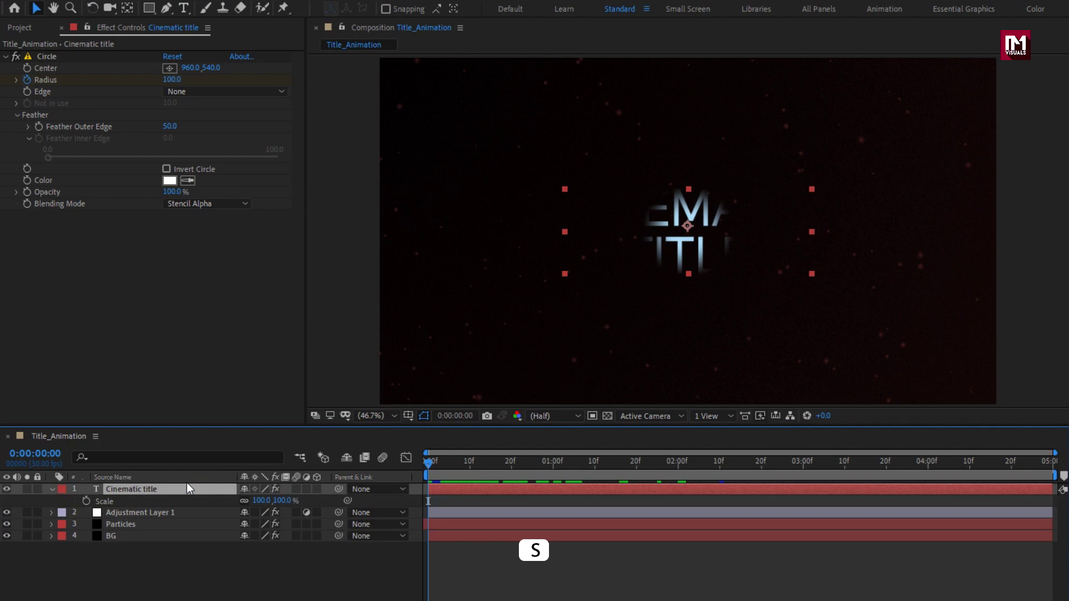
click(86, 500)
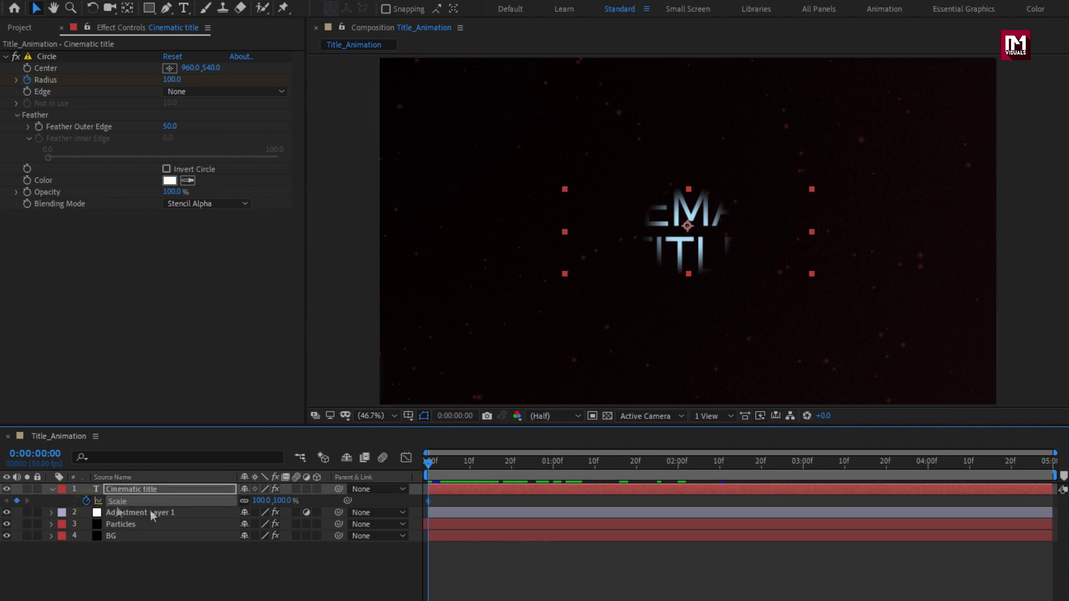
drag(280, 501, 881, 475)
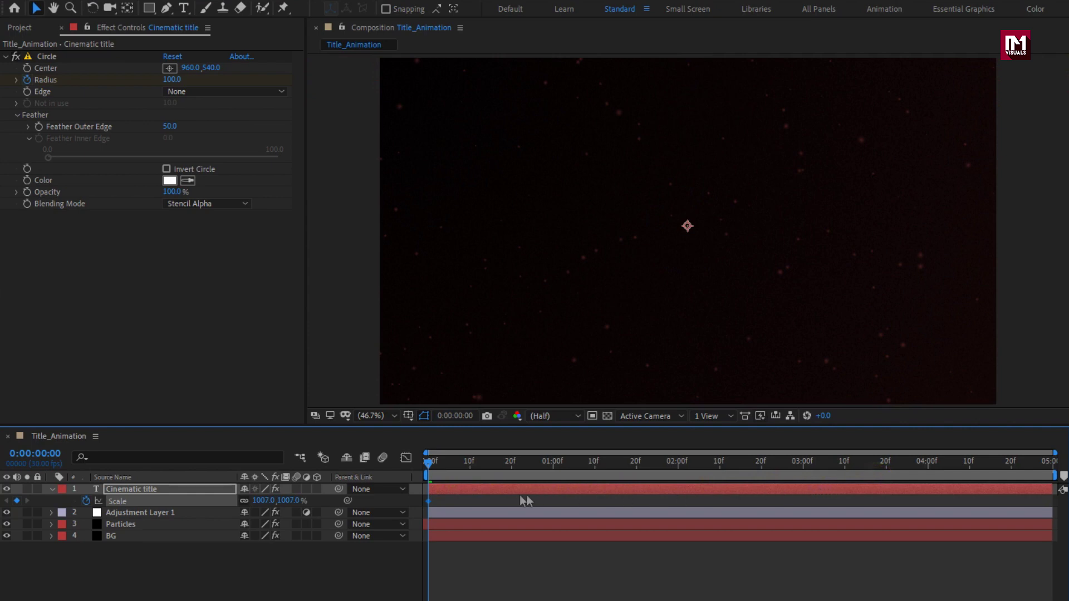
Step: Set the title layer's Scale to 100% at 0:00:00:10
click(470, 466)
click(291, 500)
text(100)
key(Return)
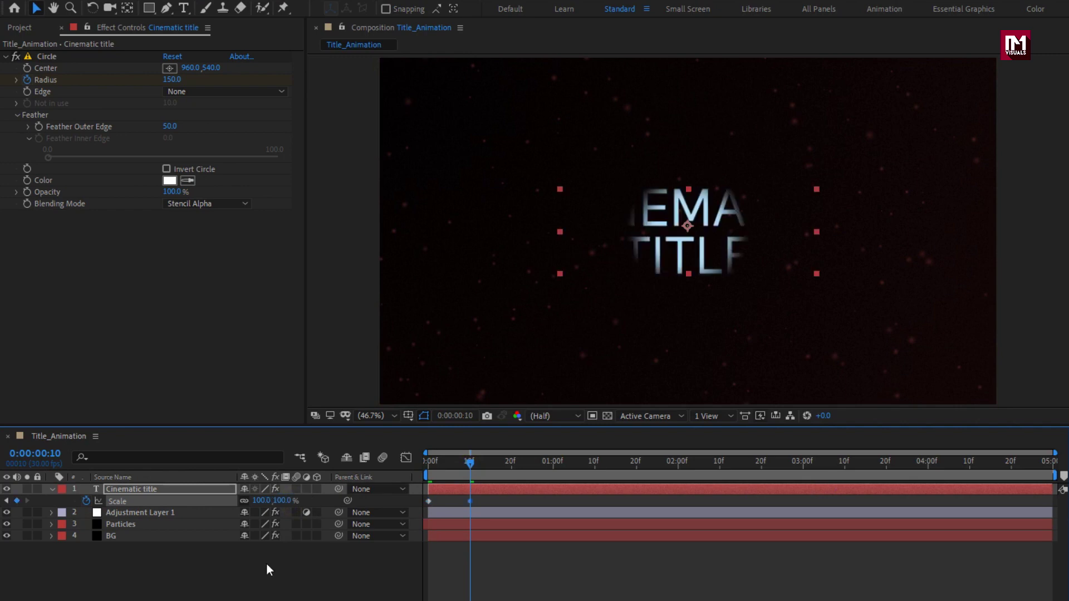
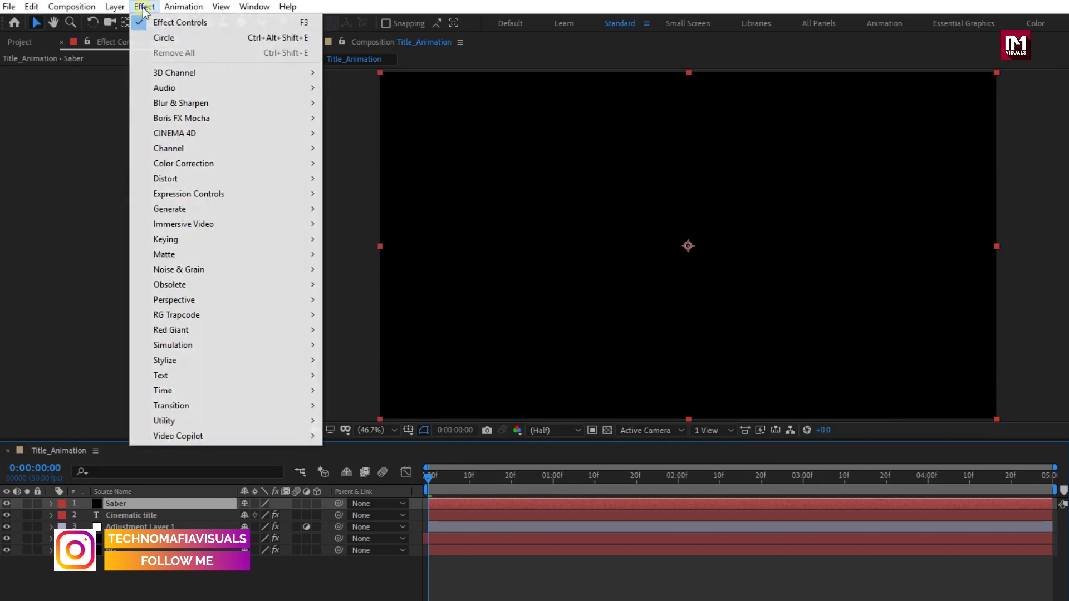
Step: Apply the Video Copilot Saber effect to the Saber layer and choose the Fusion preset
mouse_move(201, 436)
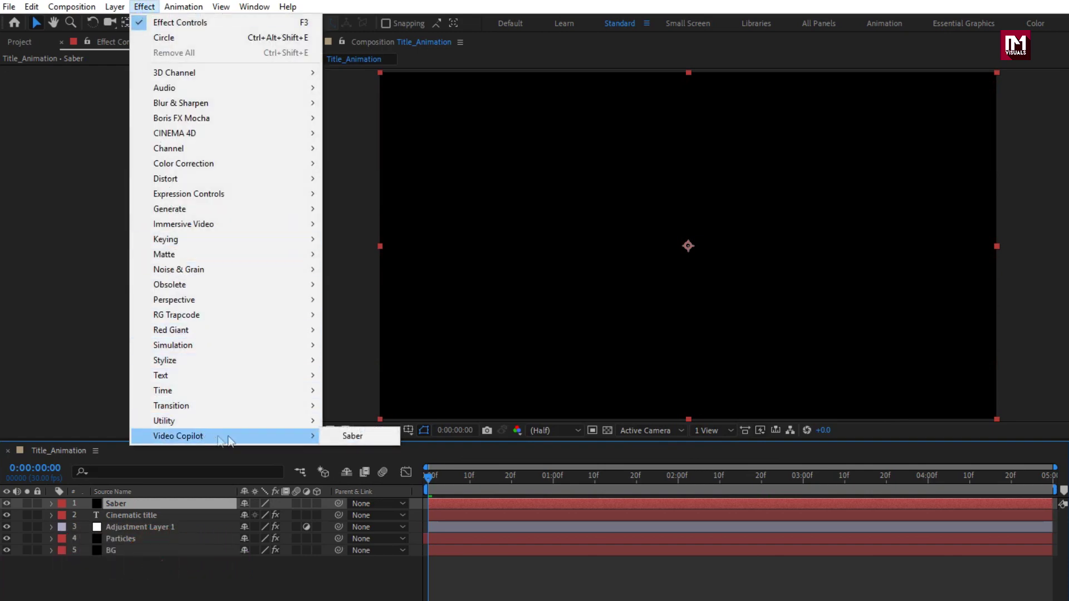
click(353, 436)
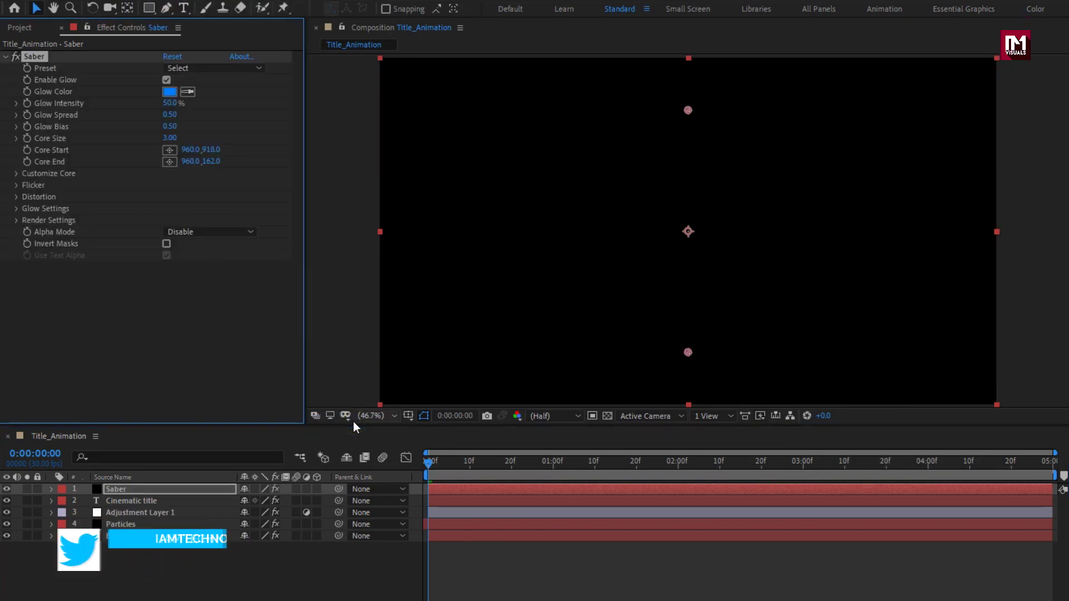
click(178, 69)
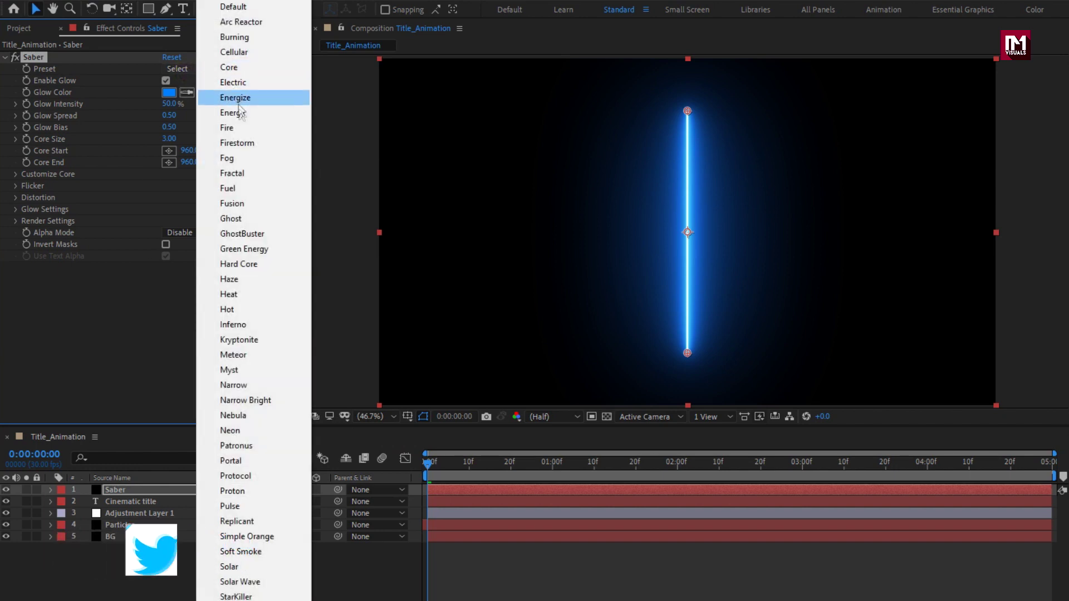
click(238, 204)
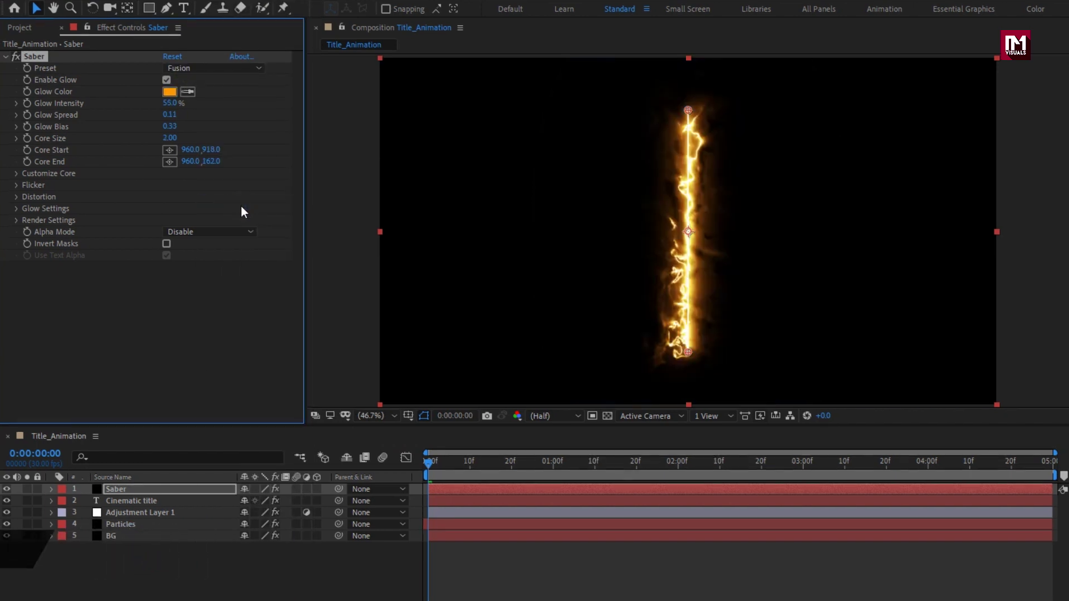
Step: Change the Saber effect's glow color to a bright orange-red
click(170, 92)
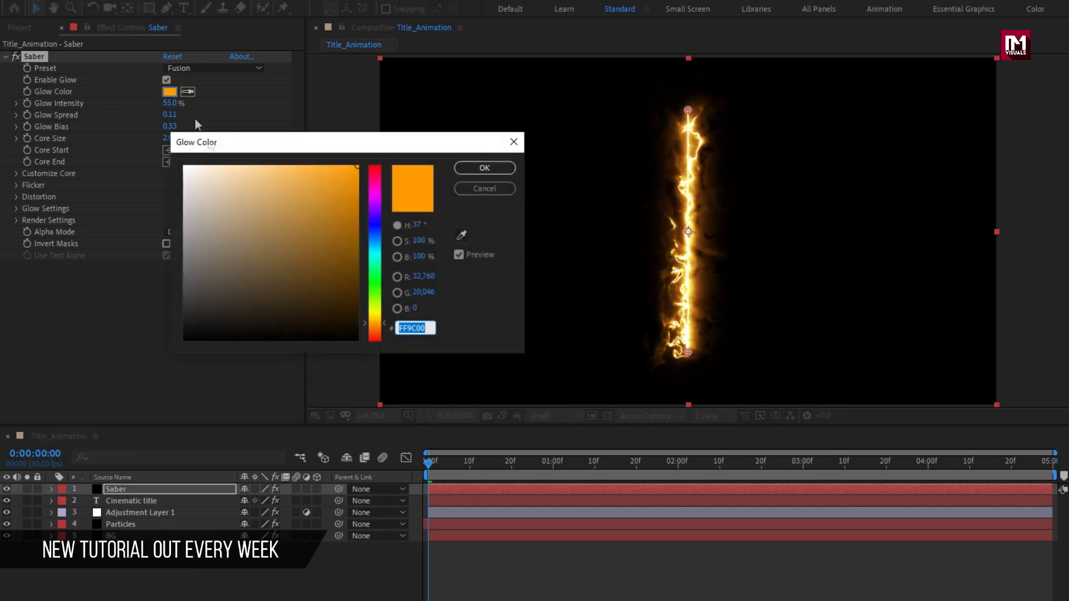
drag(372, 325, 373, 335)
click(330, 170)
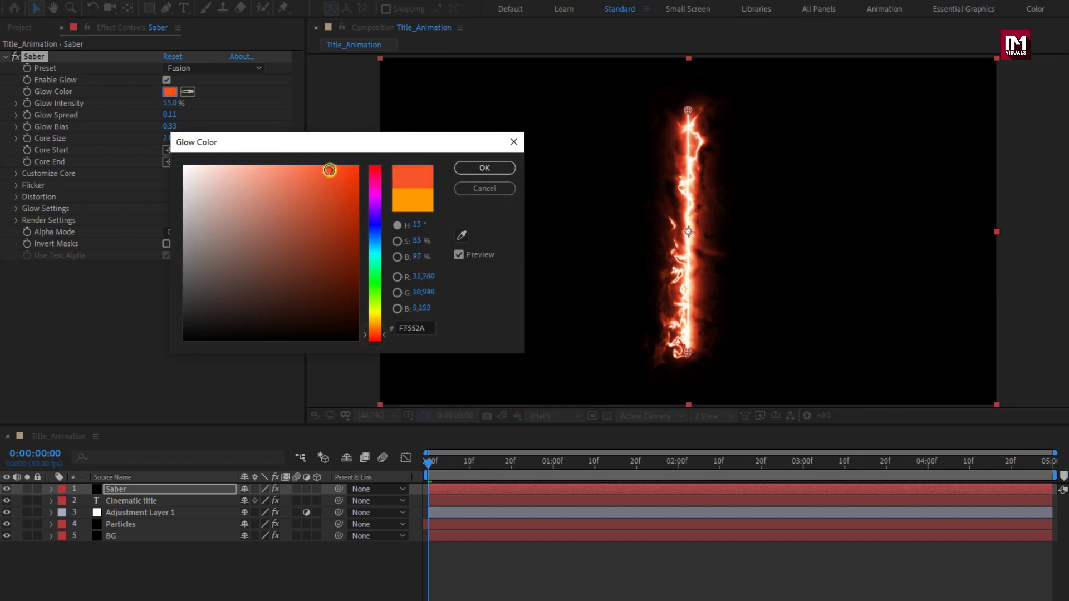
drag(329, 170, 340, 168)
click(467, 169)
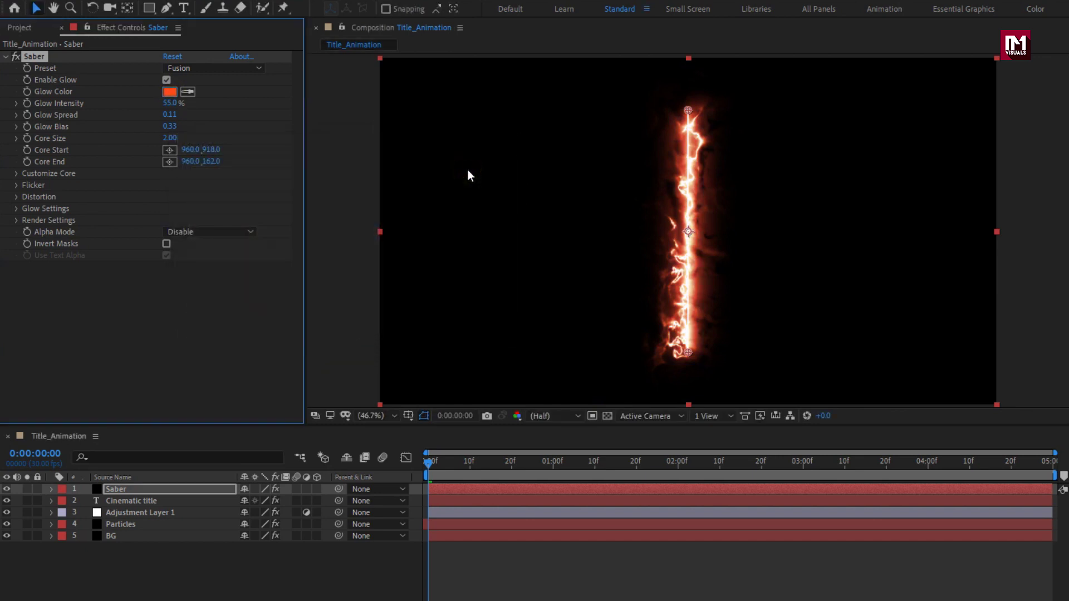
Step: Set the Saber effect's Glow Intensity to 15% and Glow Spread to 0.07
click(172, 103)
text(15)
key(Return)
click(170, 114)
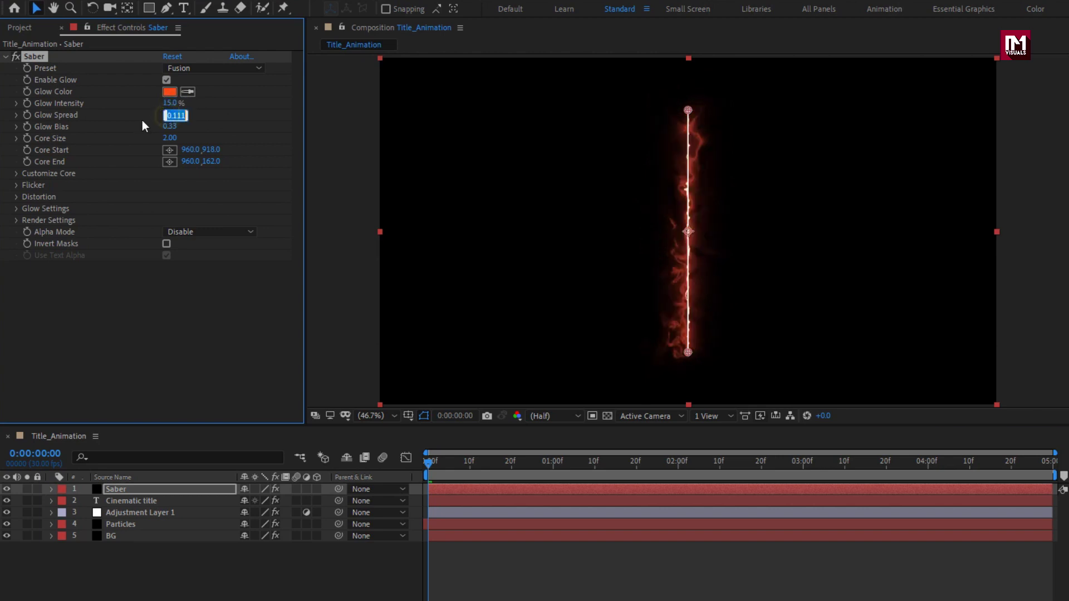
text(0.07)
key(Return)
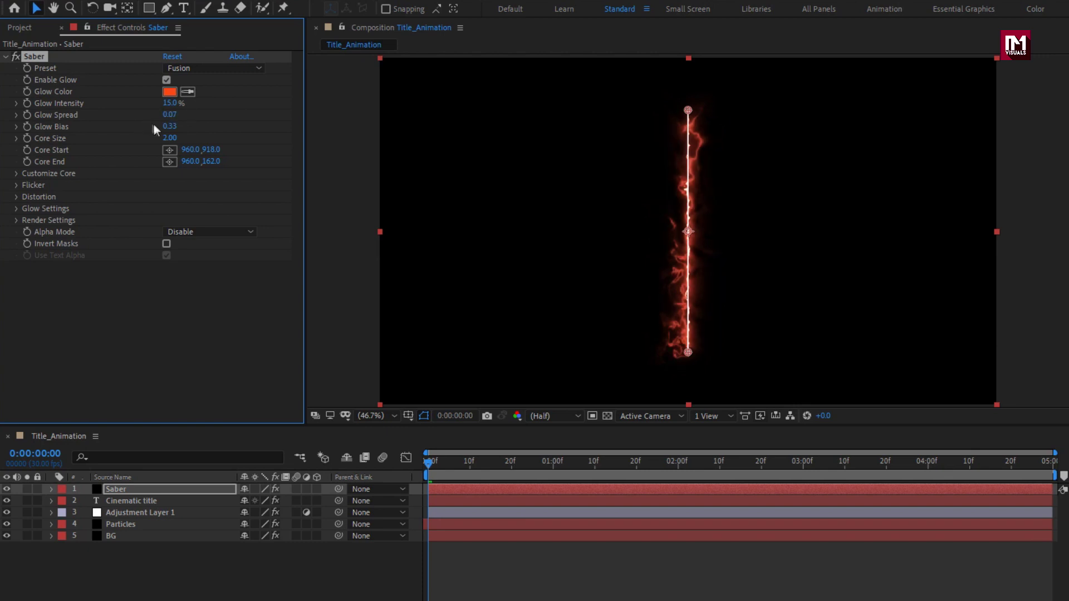
Step: Set the Saber effect's Glow Bias to 1 and Core Size to 1.5
click(169, 126)
text(1)
key(Return)
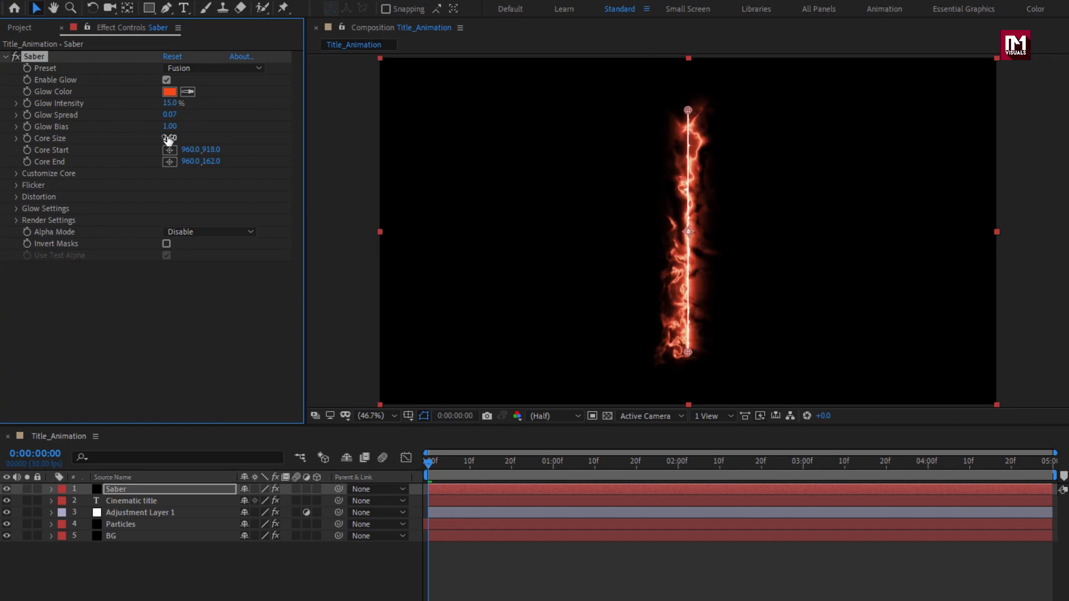
click(162, 138)
text(1.5)
key(Return)
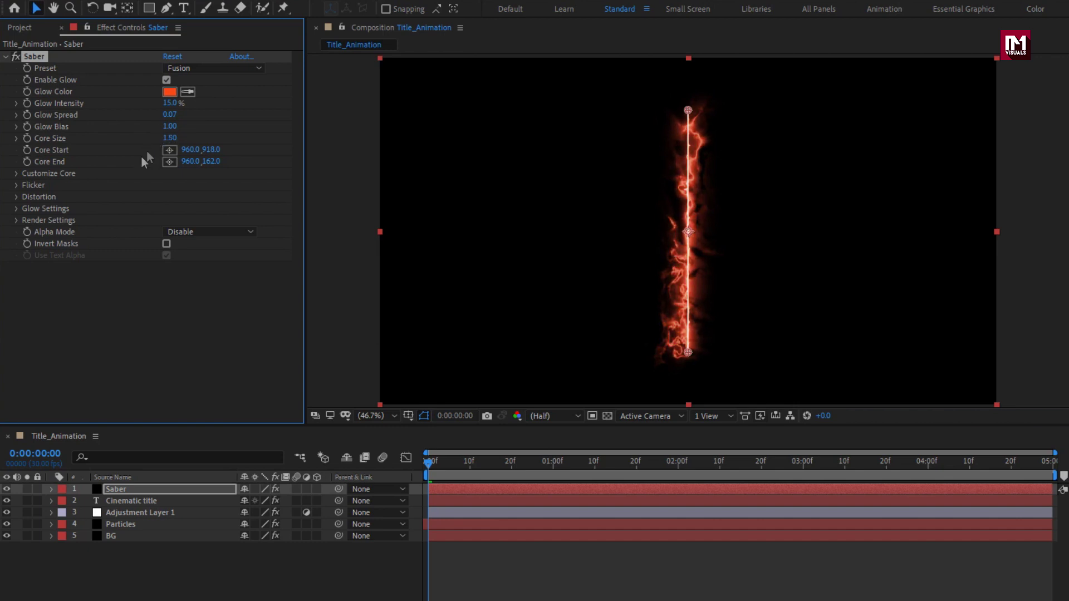
Step: Set the Saber core type to Text Layer and use the Cinematic title layer as its source
click(17, 174)
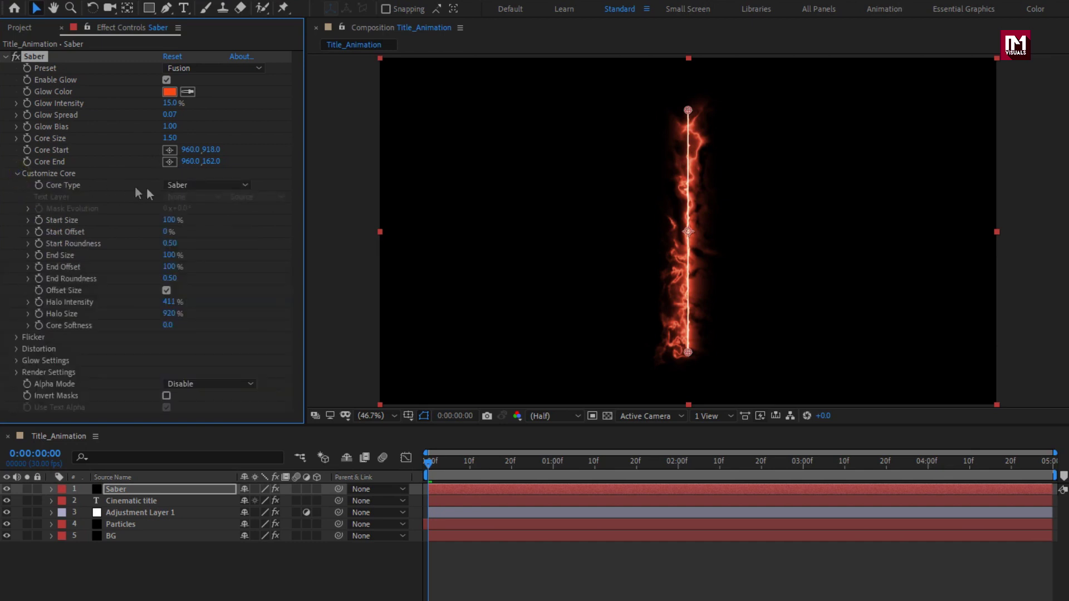
click(169, 186)
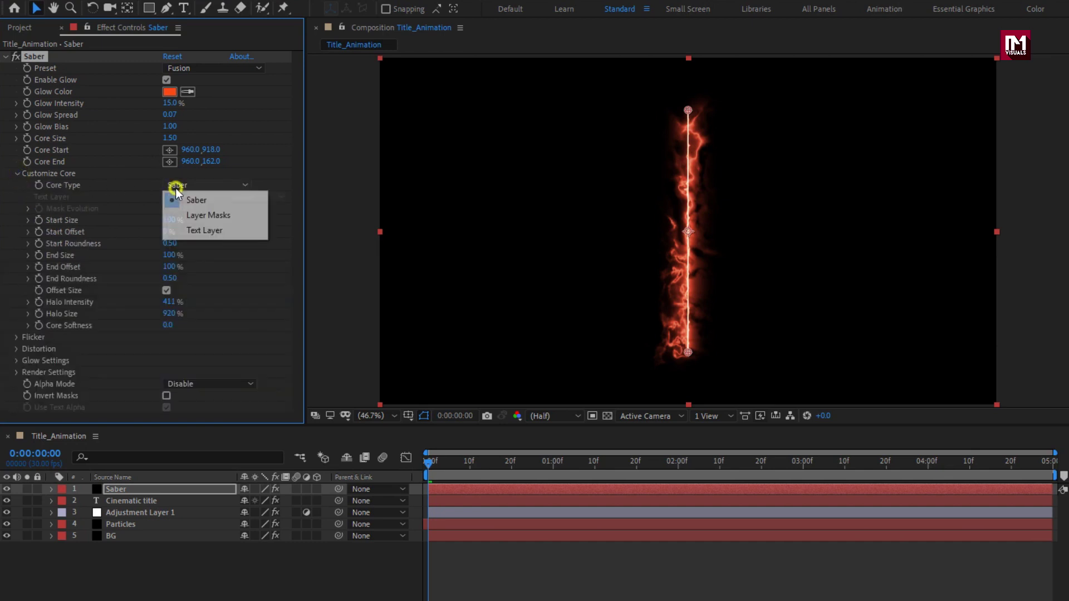
click(216, 229)
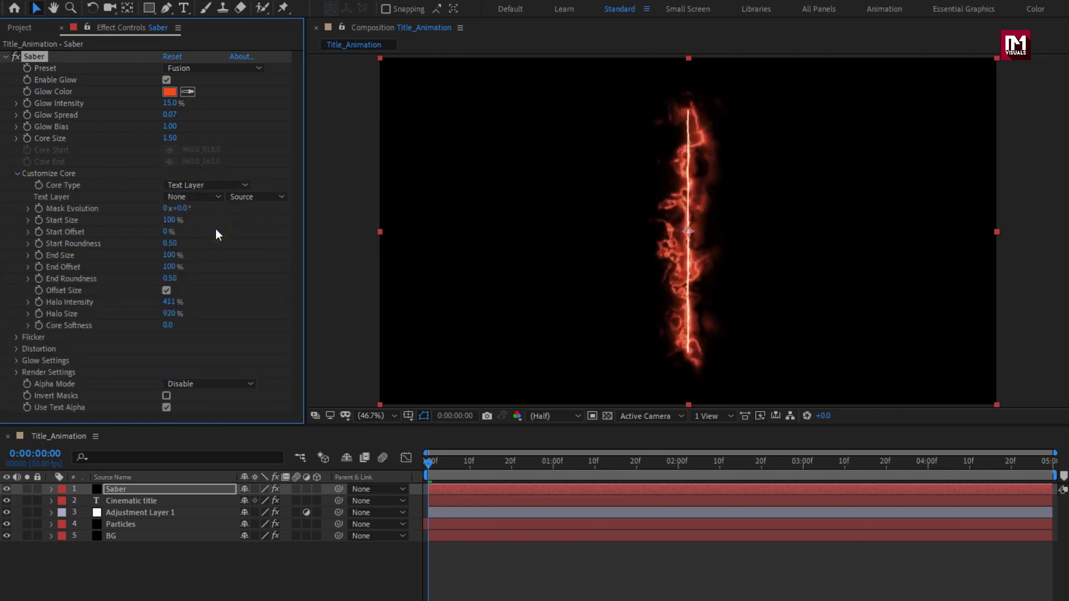
click(187, 196)
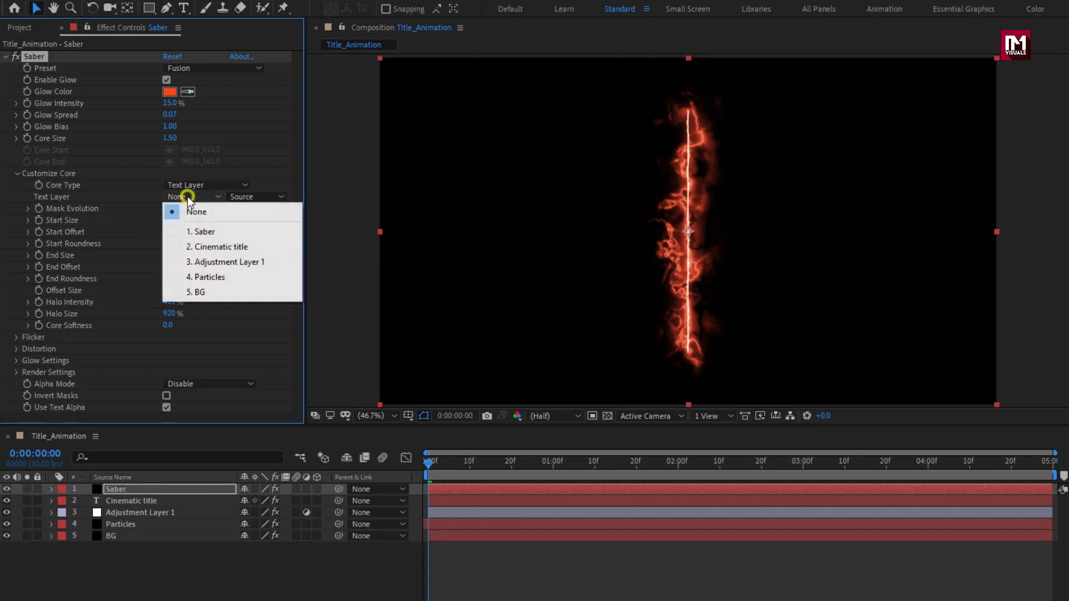
click(222, 248)
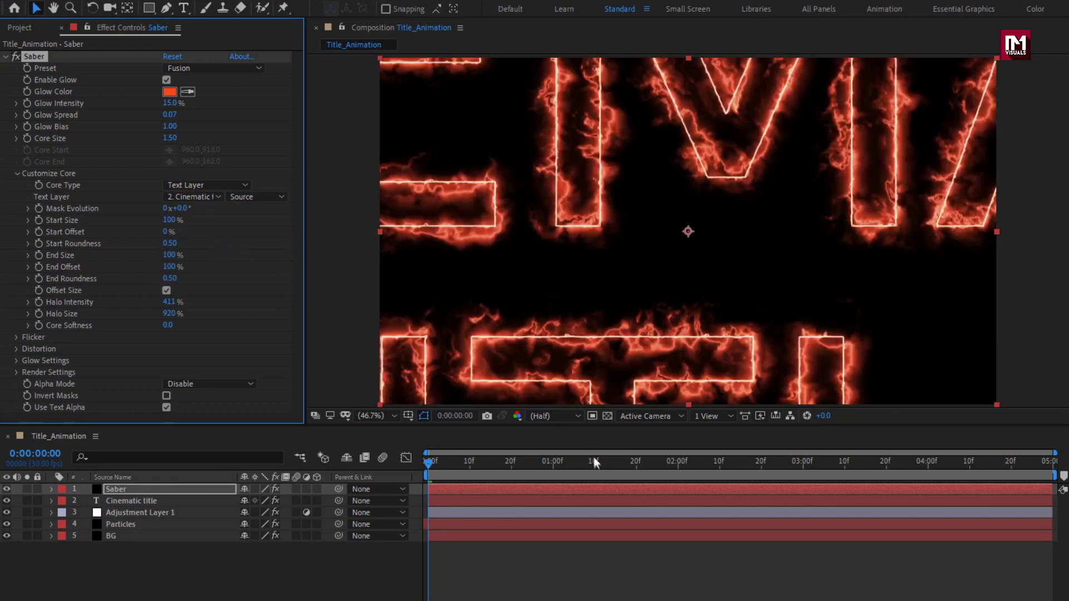
Step: At 0:00:01:08, set the Saber core's Start Size to 0% and Start Offset to 50%
click(561, 461)
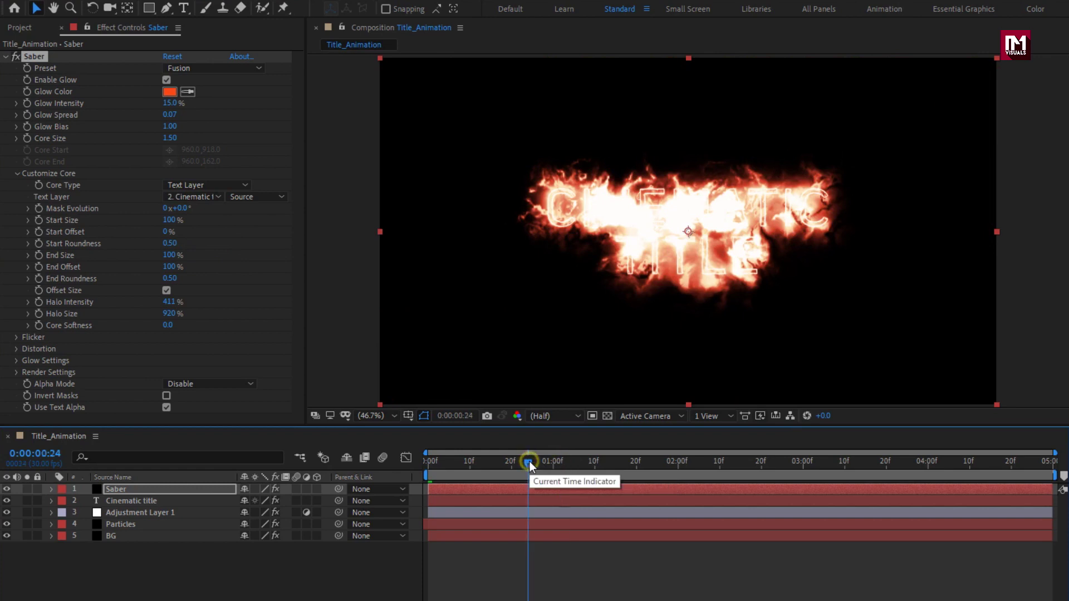
click(588, 462)
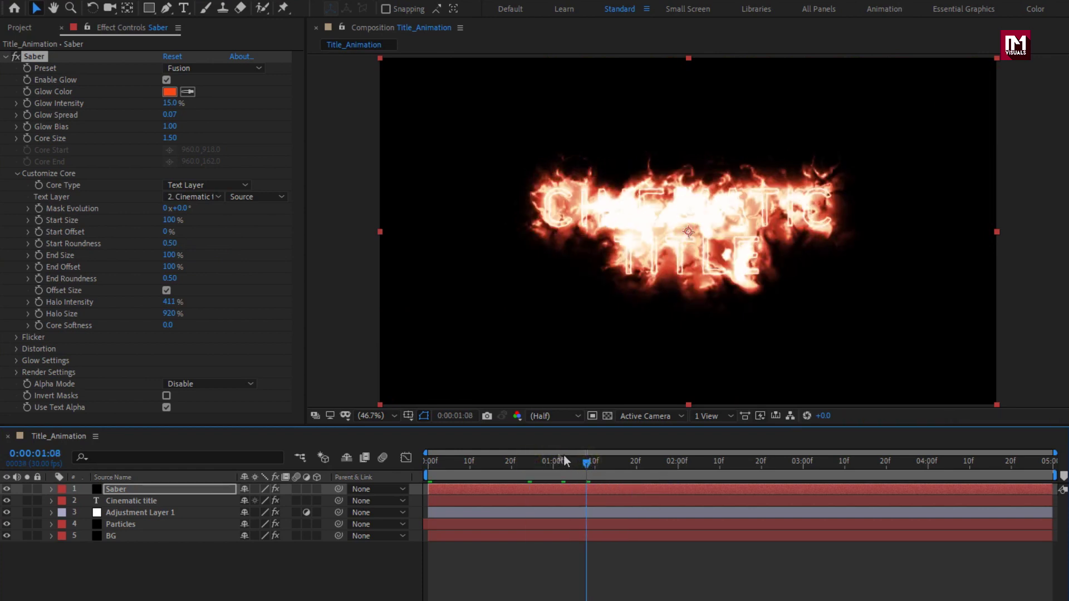
click(170, 222)
text(0)
key(Return)
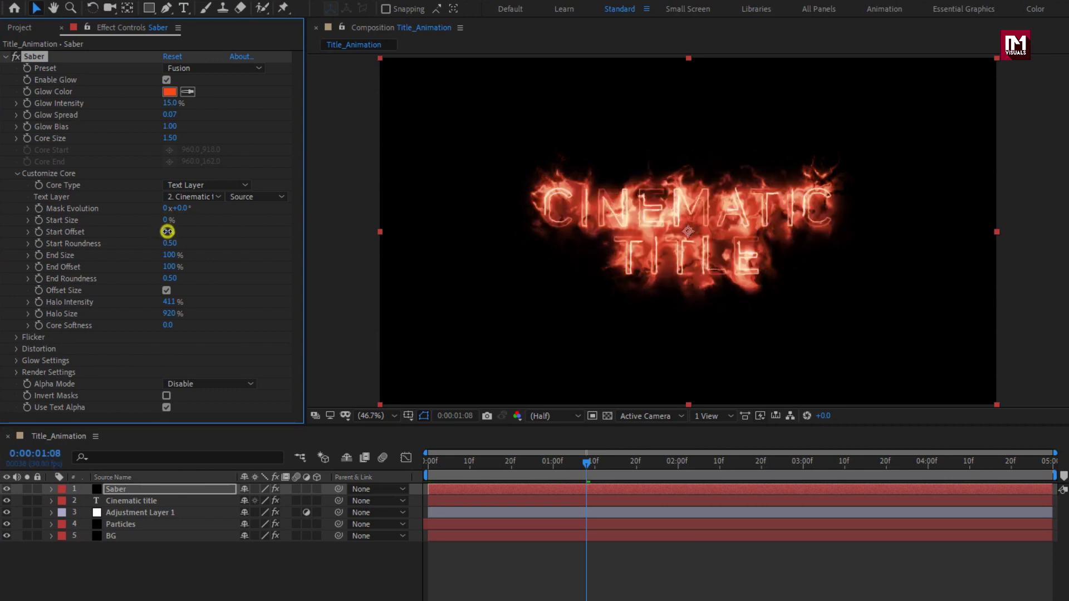
click(167, 232)
text(50)
key(Return)
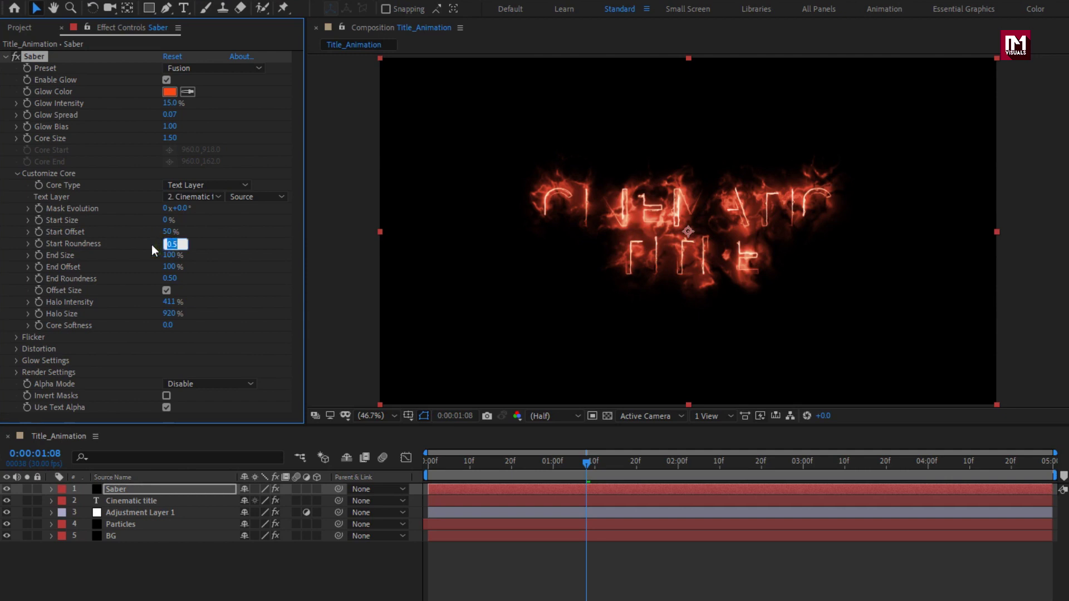
Step: Set the Saber core's Start Roundness to 0.2 and End Offset to 0%
text(0.2)
key(Return)
click(169, 255)
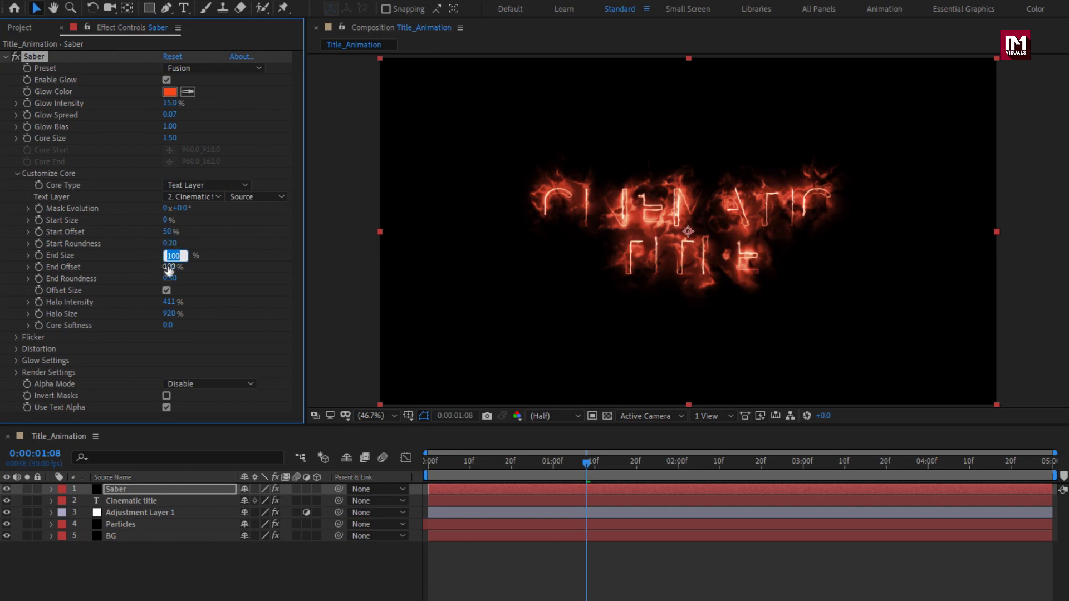
click(170, 267)
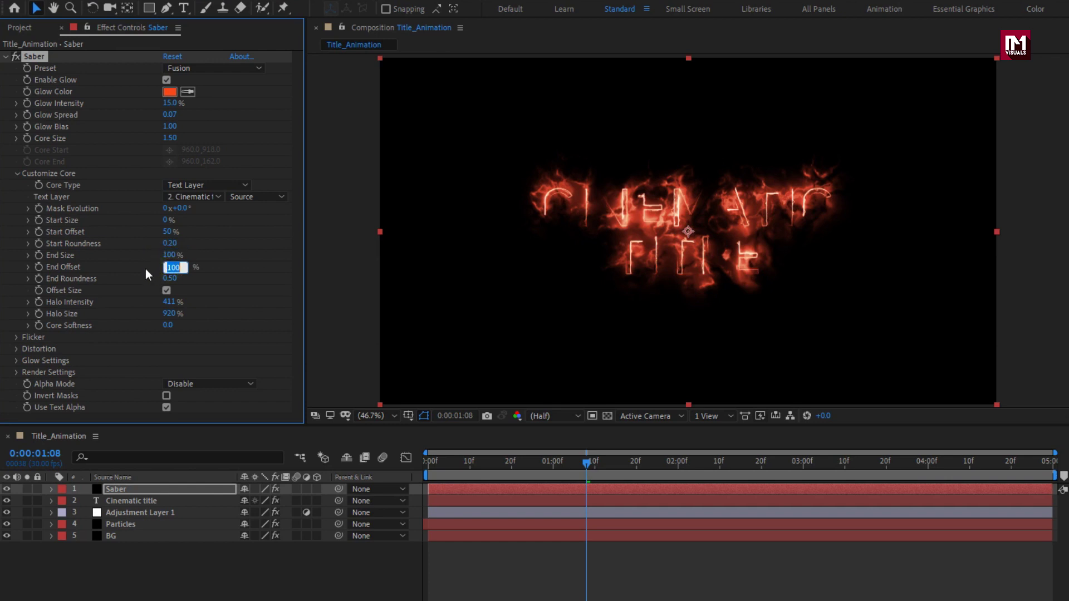
text(0)
key(Return)
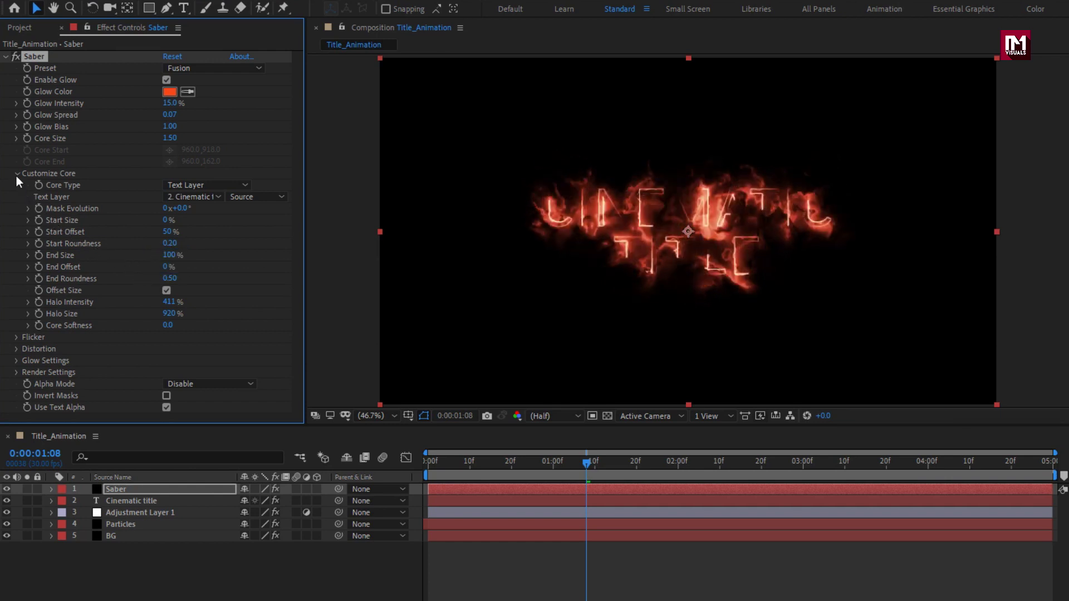
Step: Set the Saber effect's Glow Distortion amount to 15
click(16, 175)
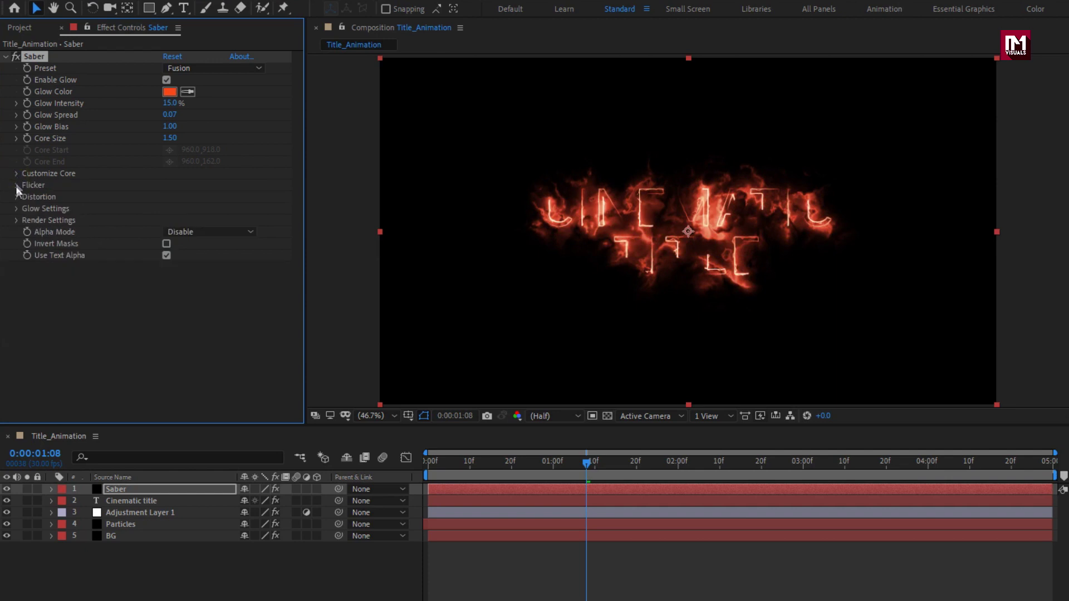
click(17, 198)
click(29, 209)
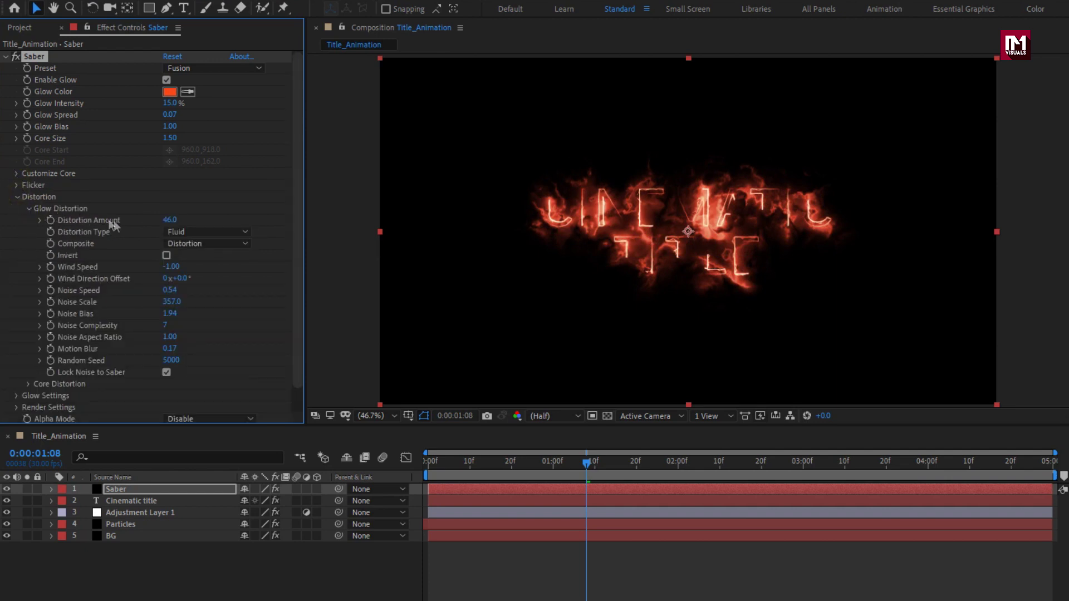
click(168, 220)
text(15)
key(Return)
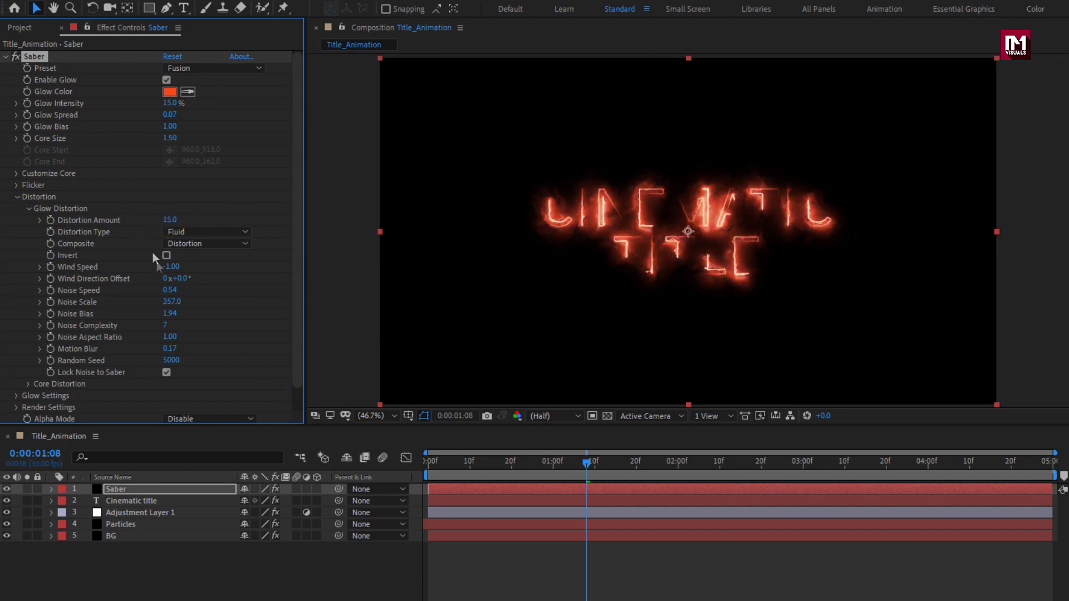
Step: Set the Saber Glow Distortion's Noise Speed to 0.1 and Noise Scale to 600
click(168, 290)
text(0.1)
key(Return)
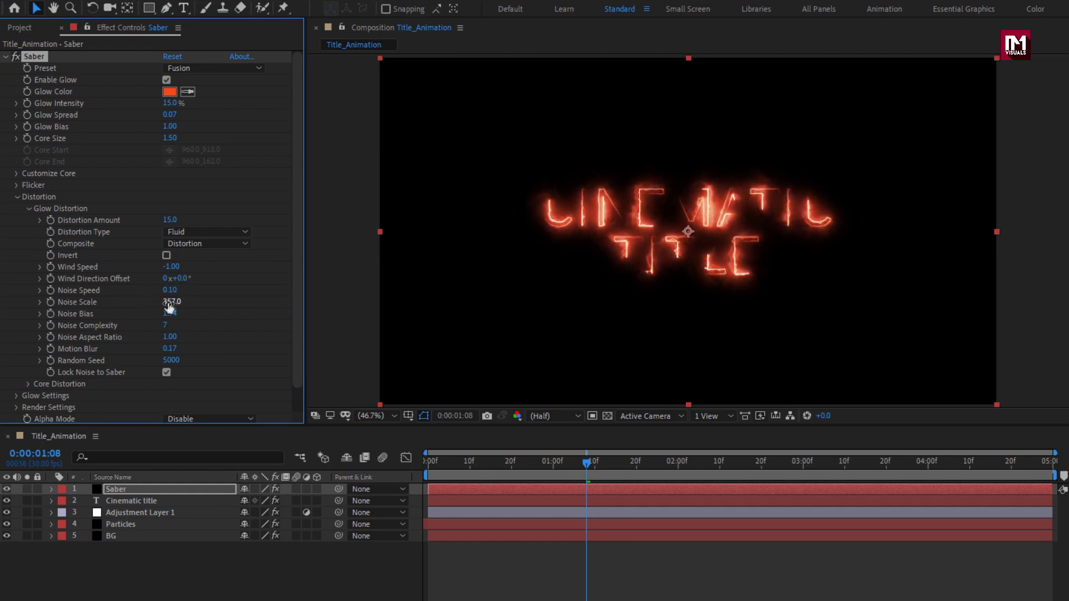
click(167, 302)
text(600)
key(Return)
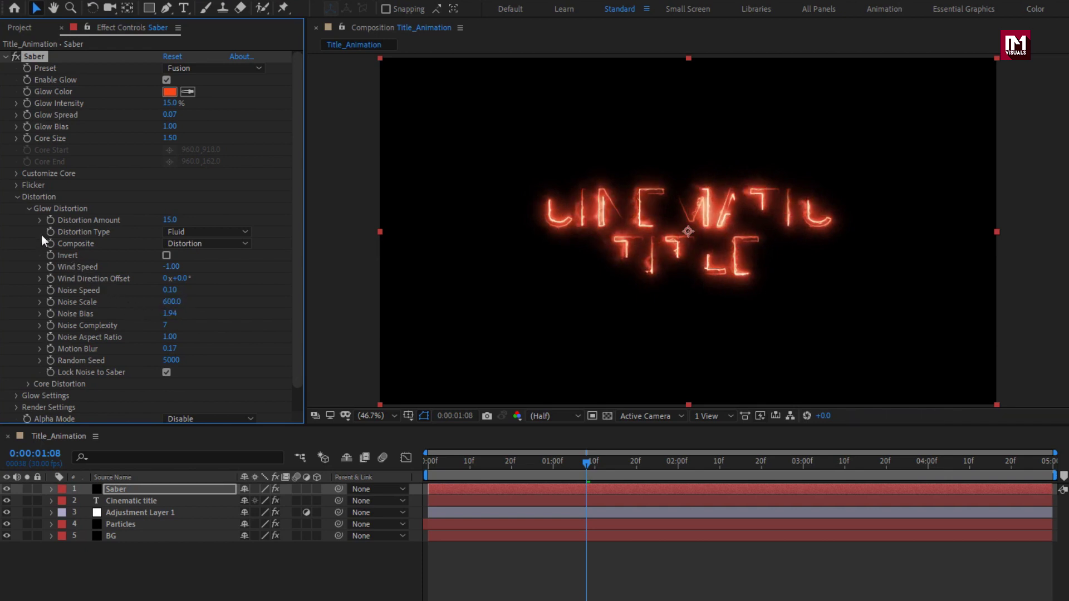
click(29, 209)
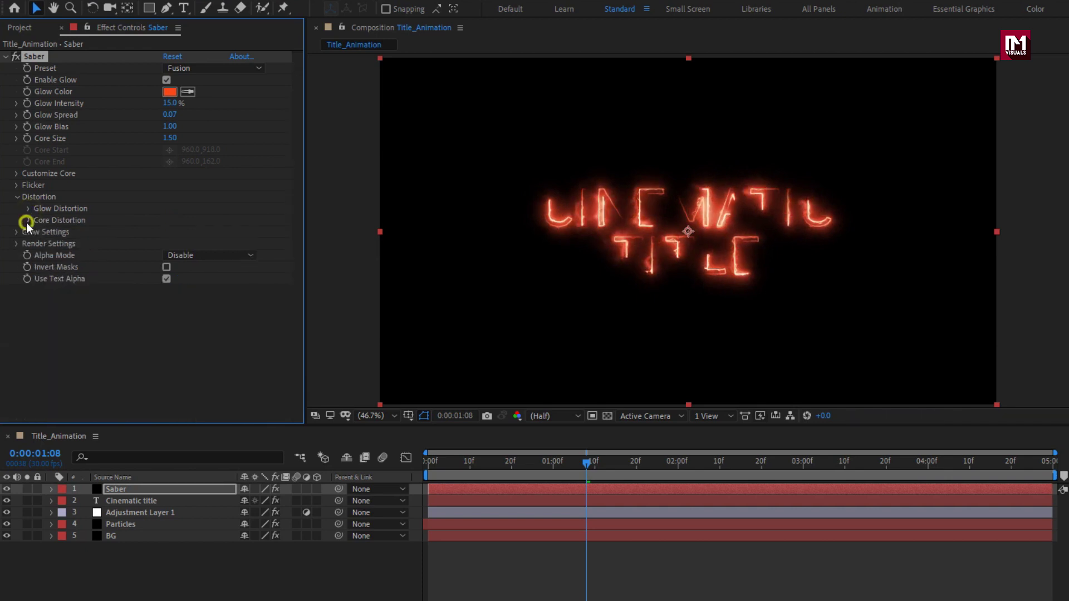
Step: Set the Saber Core Distortion amount to 5 and its distortion type to Energy
click(27, 223)
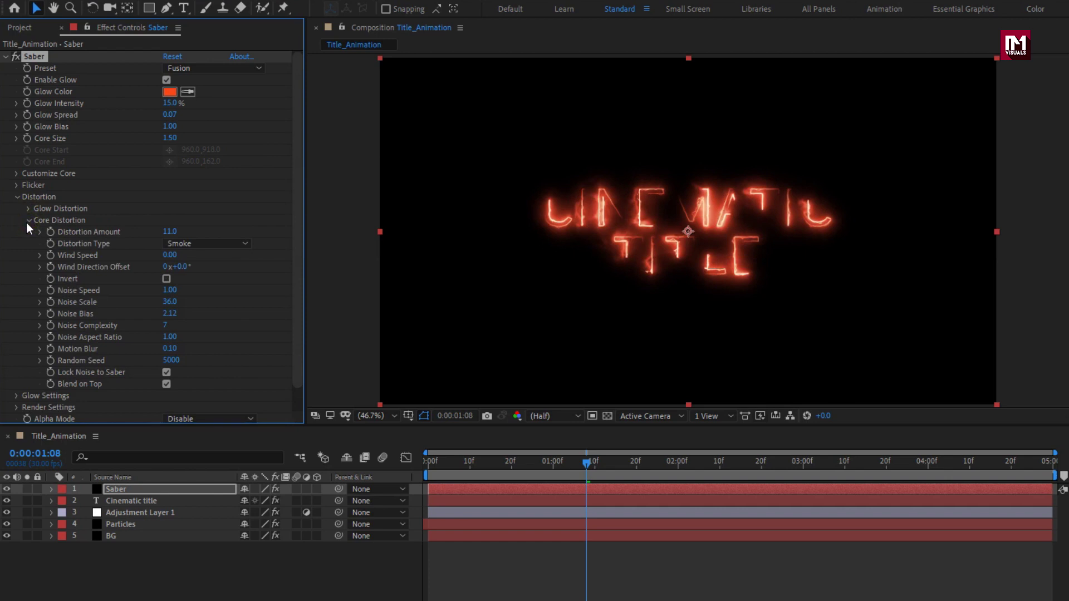
click(168, 231)
text(5)
key(Return)
click(188, 247)
click(196, 289)
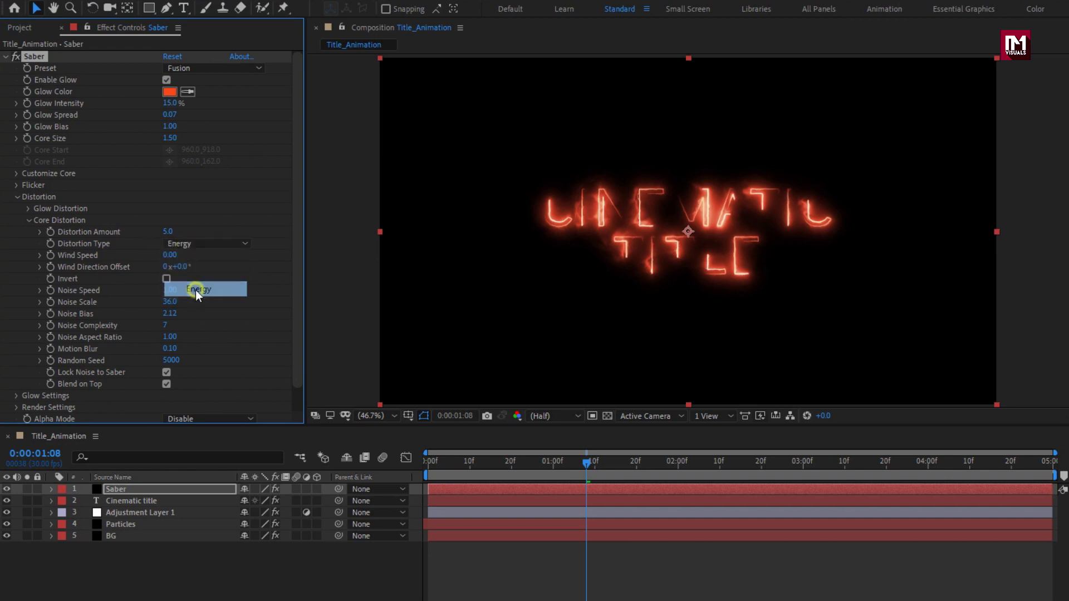
Step: Set the Saber Core Distortion's Noise Scale to 20
click(172, 302)
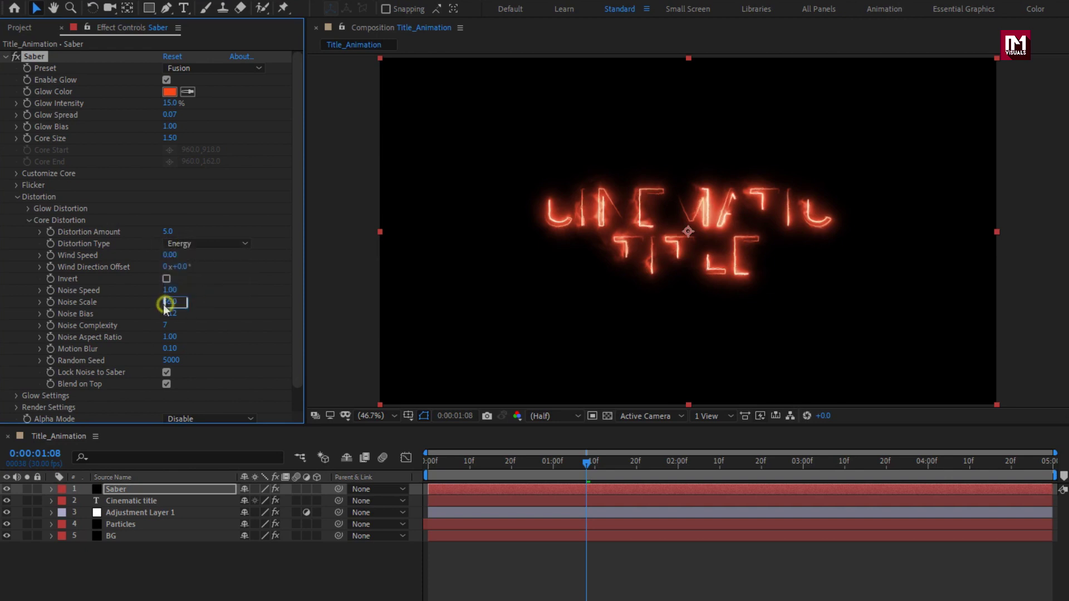
text(20)
key(Return)
click(28, 221)
click(17, 197)
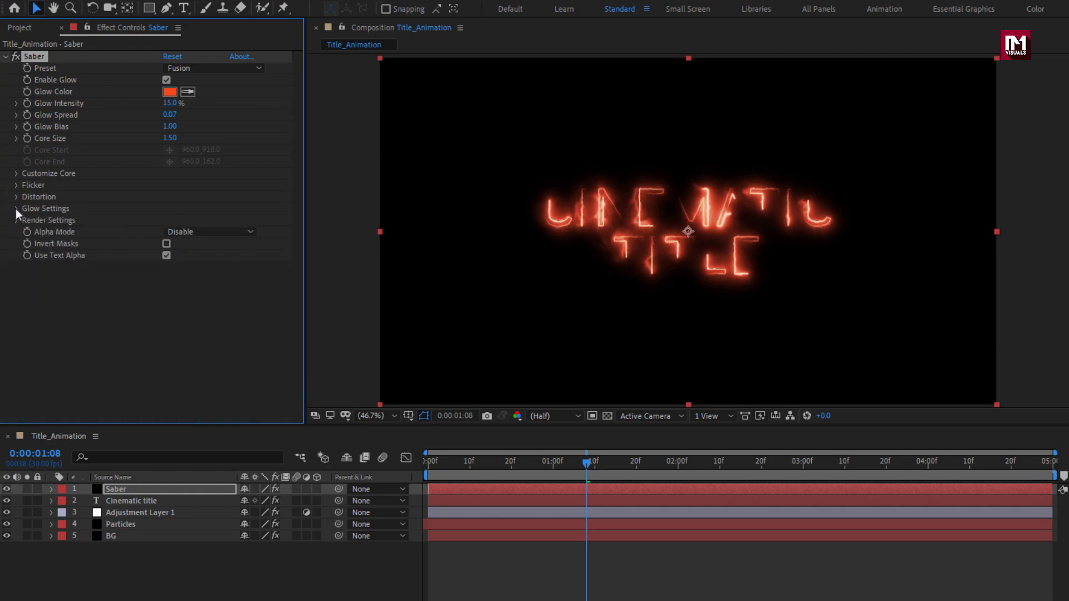
Step: Set the Glow Intensity Multiplier in Saber's glow settings to 75
click(17, 209)
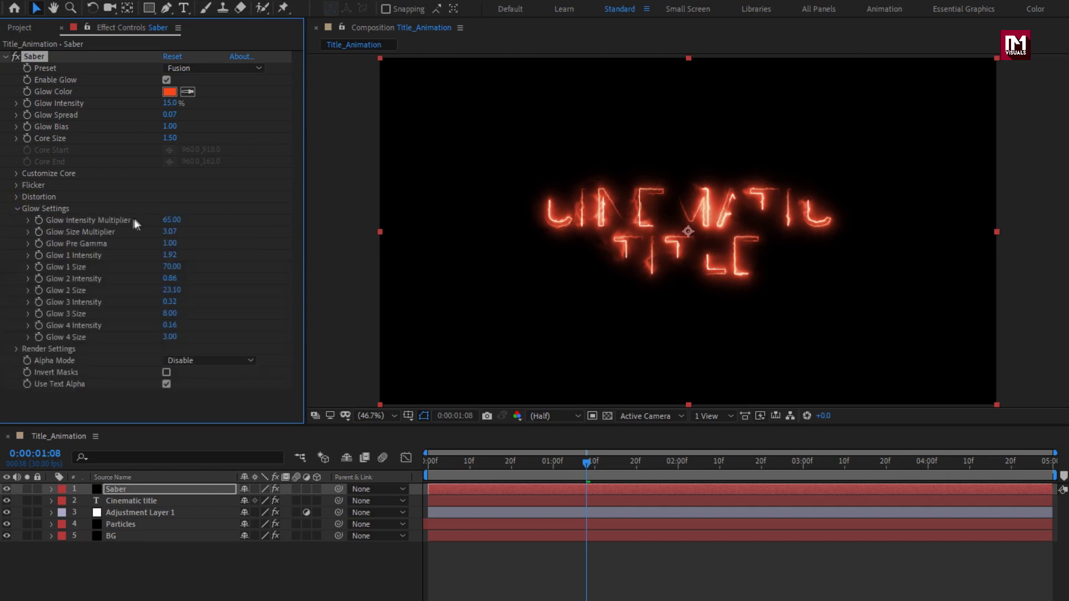
text(75)
key(Return)
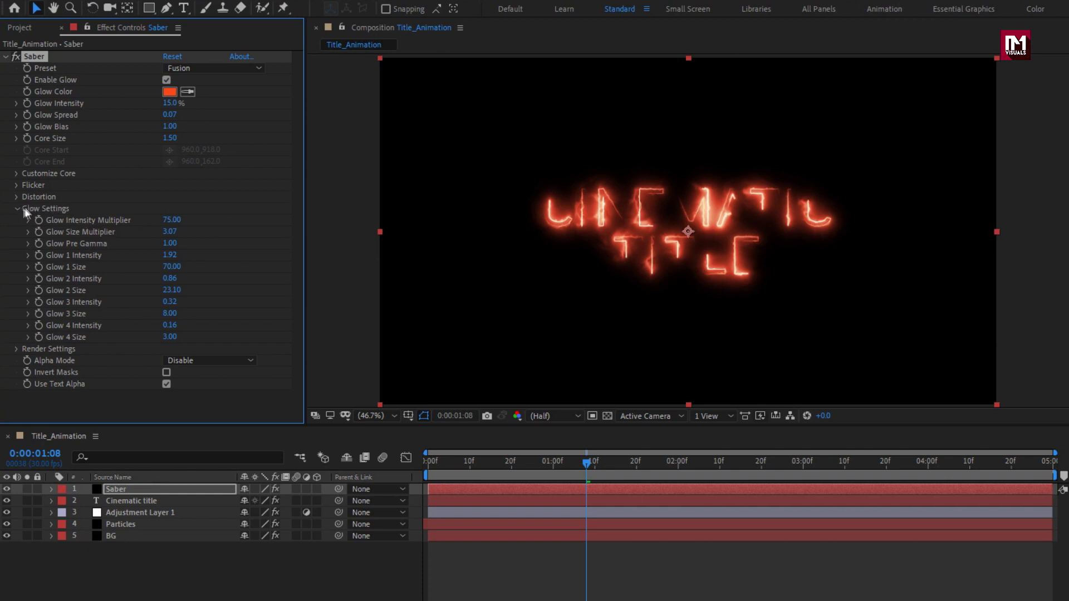
click(17, 209)
Step: Set Saber's Composite Settings to Transparent and its Alpha Mode to Mask Core, and preview the title animation
click(18, 220)
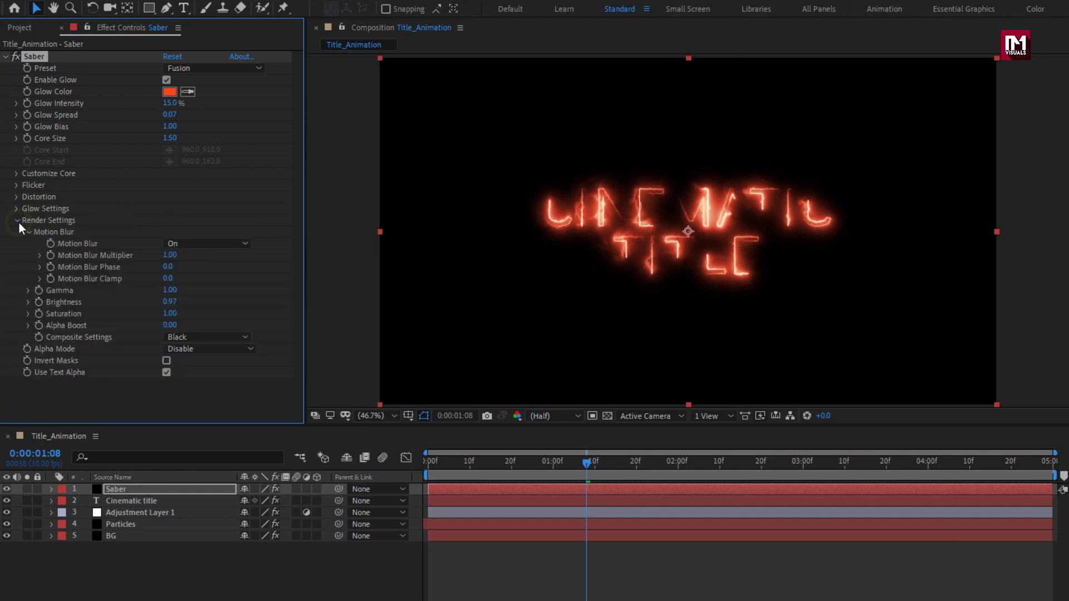
click(219, 336)
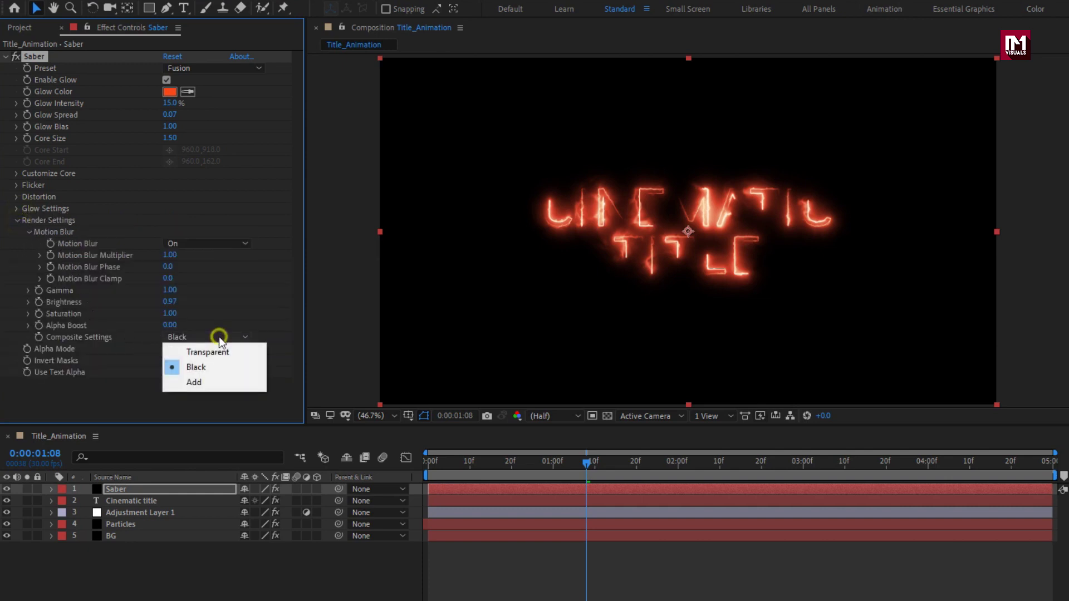
click(216, 351)
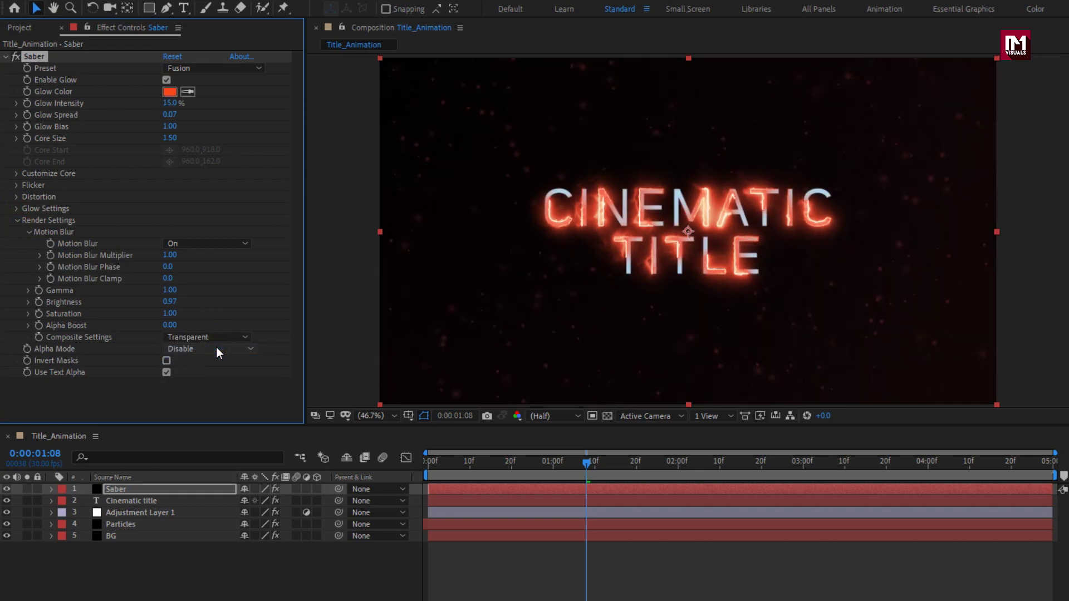
click(217, 348)
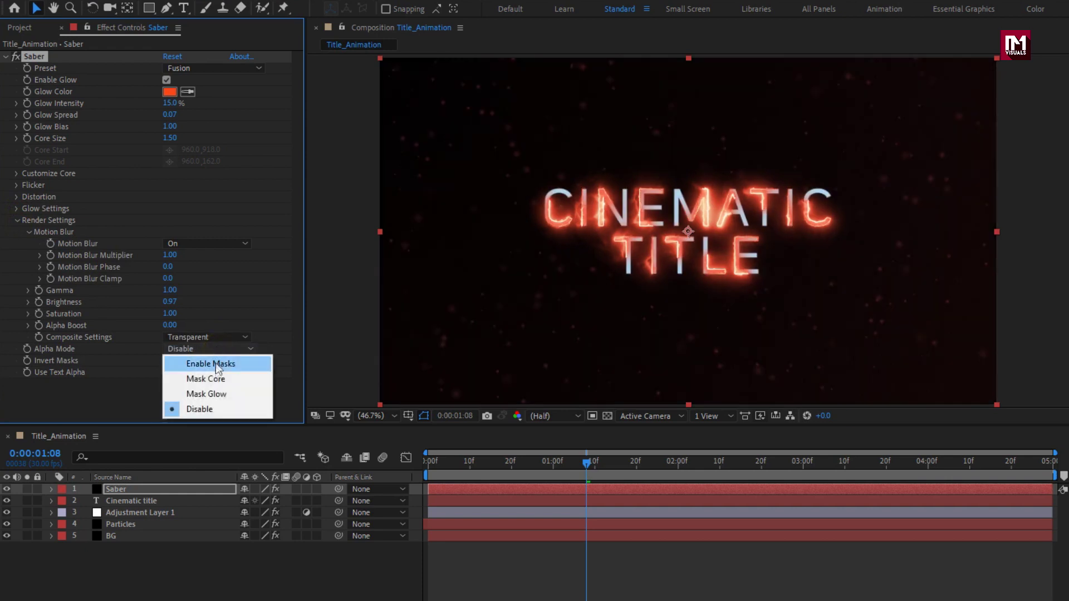
click(225, 378)
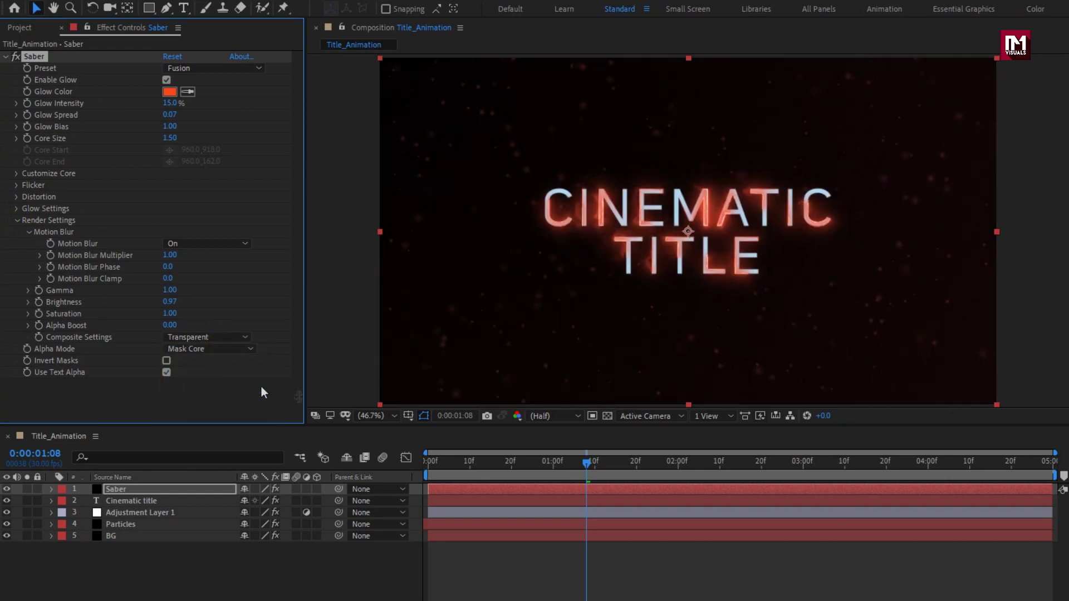
click(467, 462)
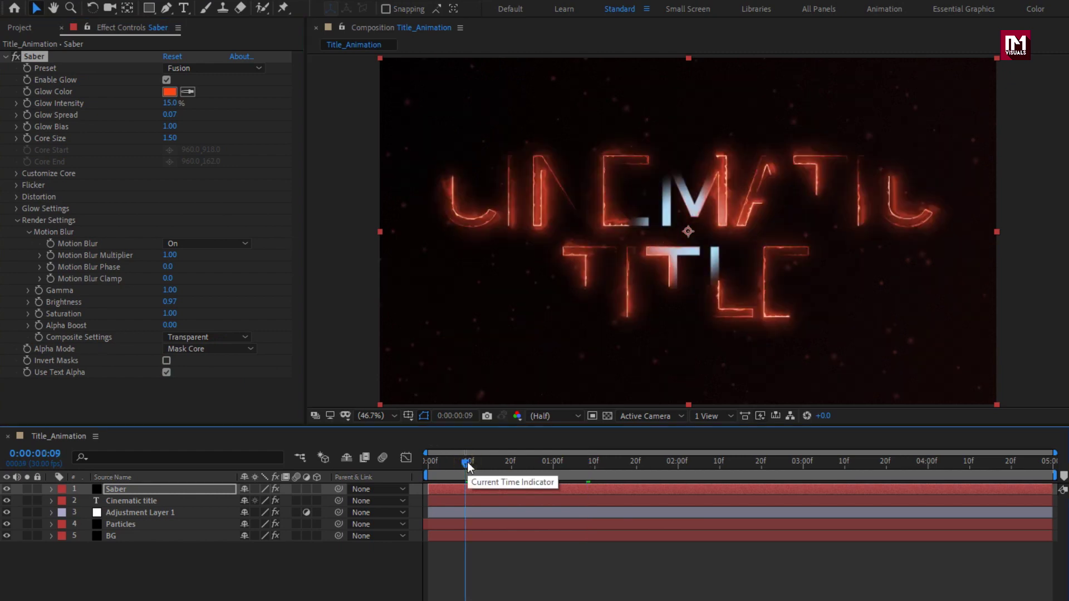
drag(468, 465, 644, 464)
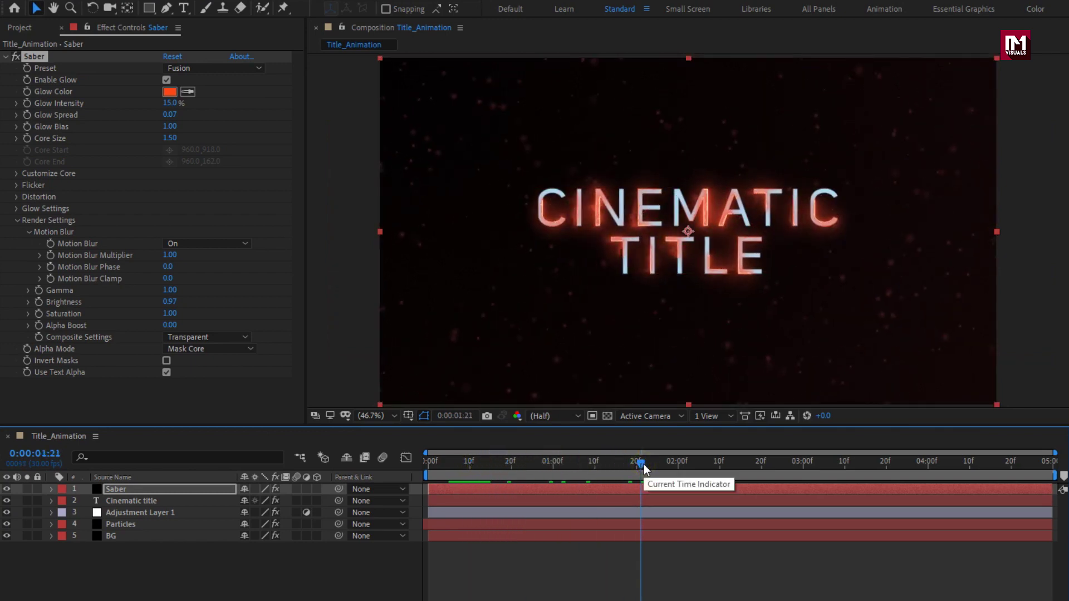
Step: Keyframe the Saber layer's Glow Intensity from 15% at 0:00:00:00 to 2% at 0:00:01:10
click(428, 466)
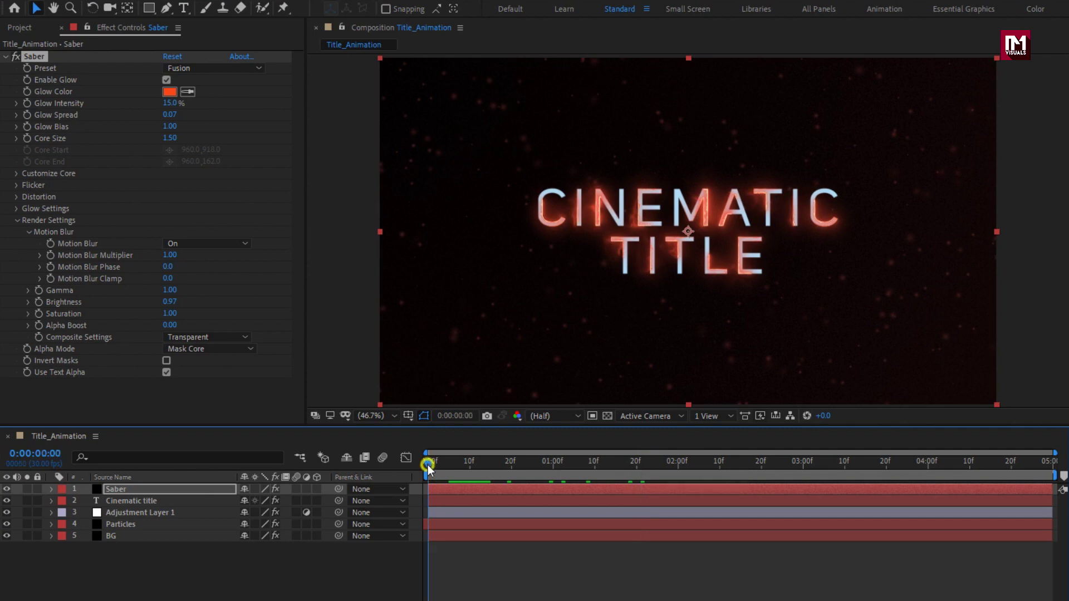
click(202, 486)
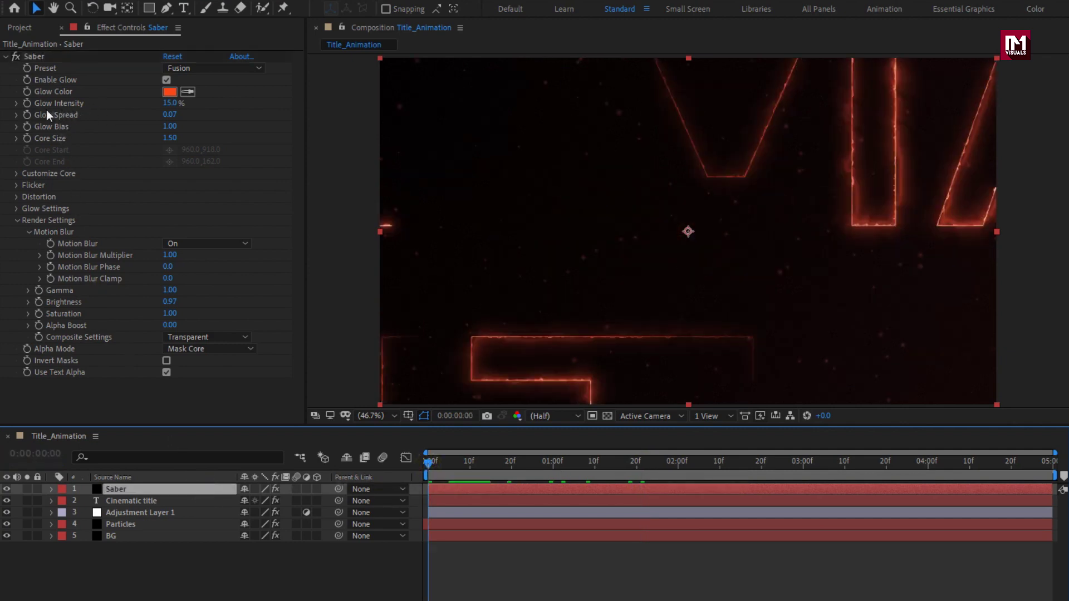
click(26, 104)
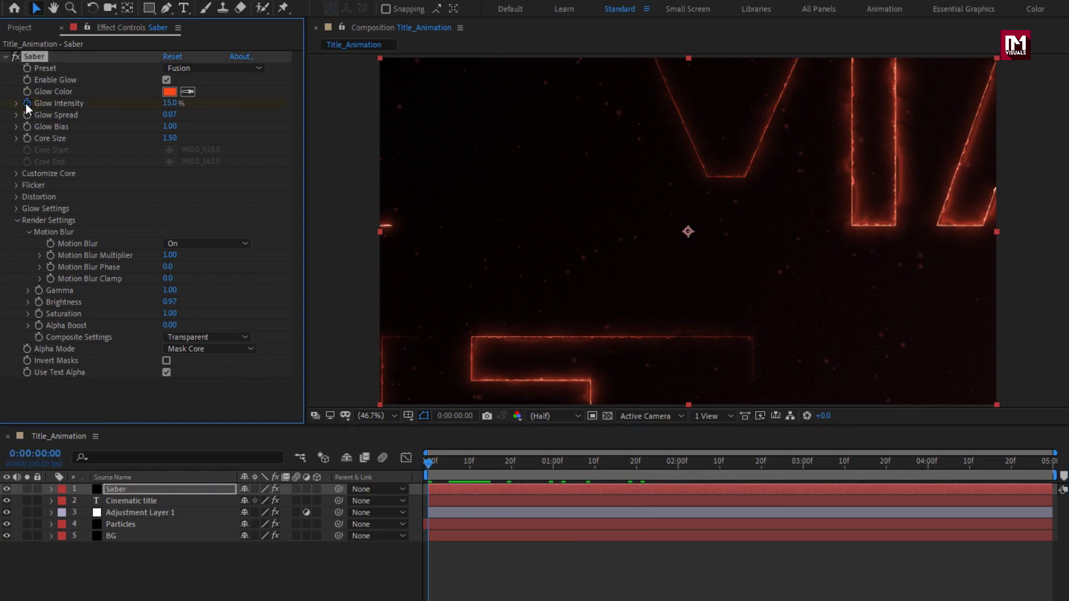
click(595, 469)
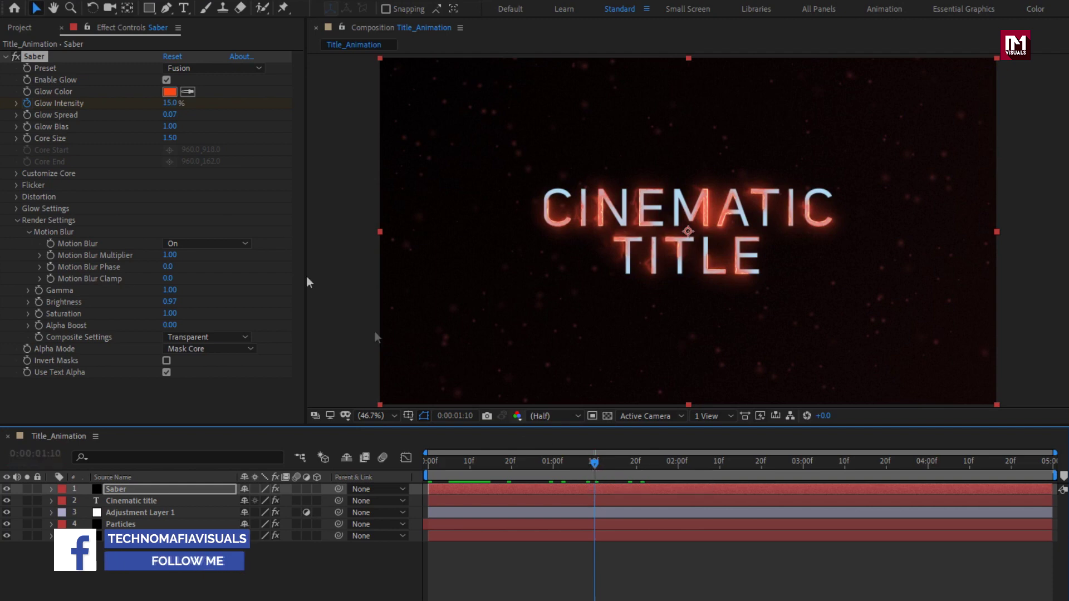
click(170, 104)
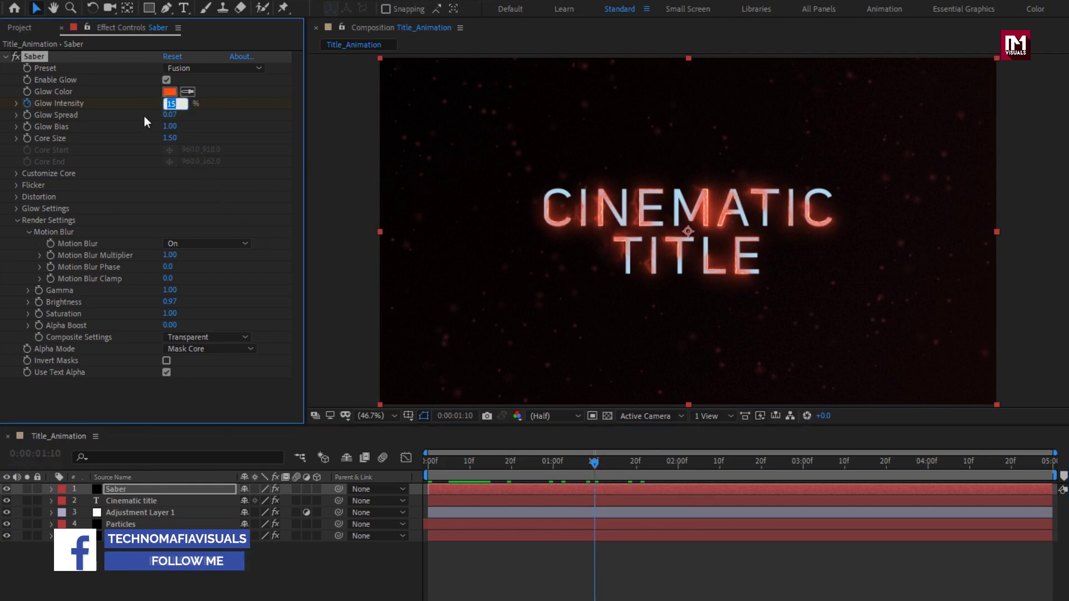
text(2)
key(Return)
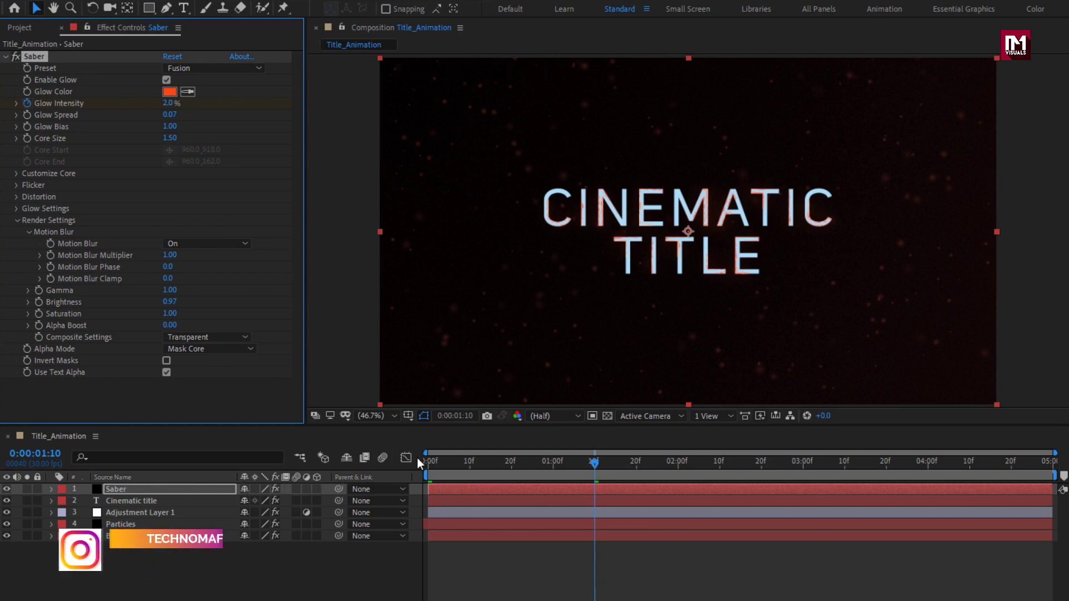
click(426, 463)
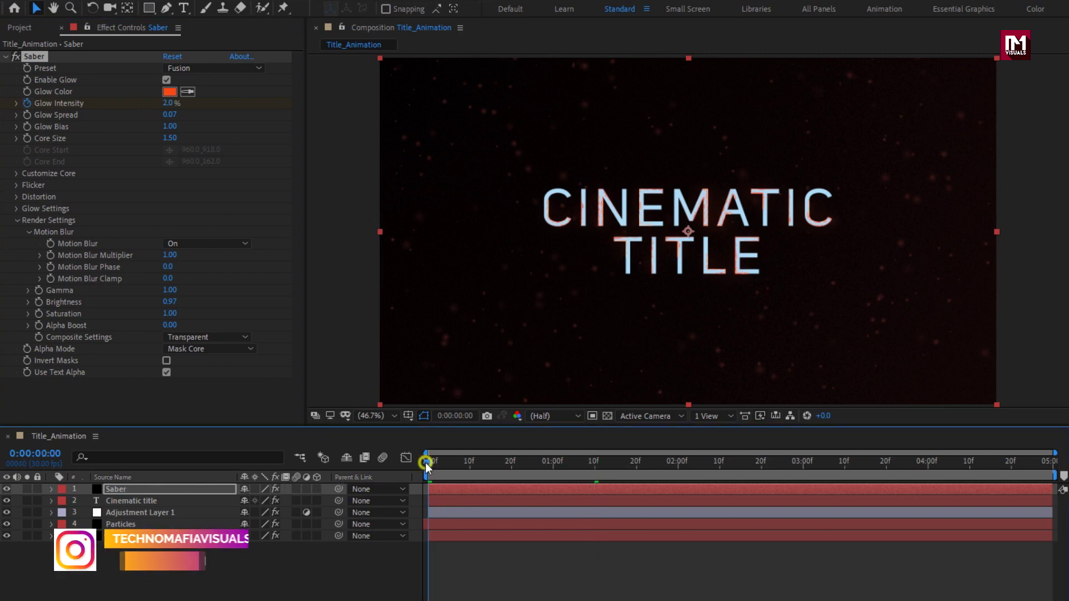
key(ctrl+z)
mouse_move(426, 465)
mouse_down()
mouse_move(539, 473)
mouse_move(419, 468)
mouse_up()
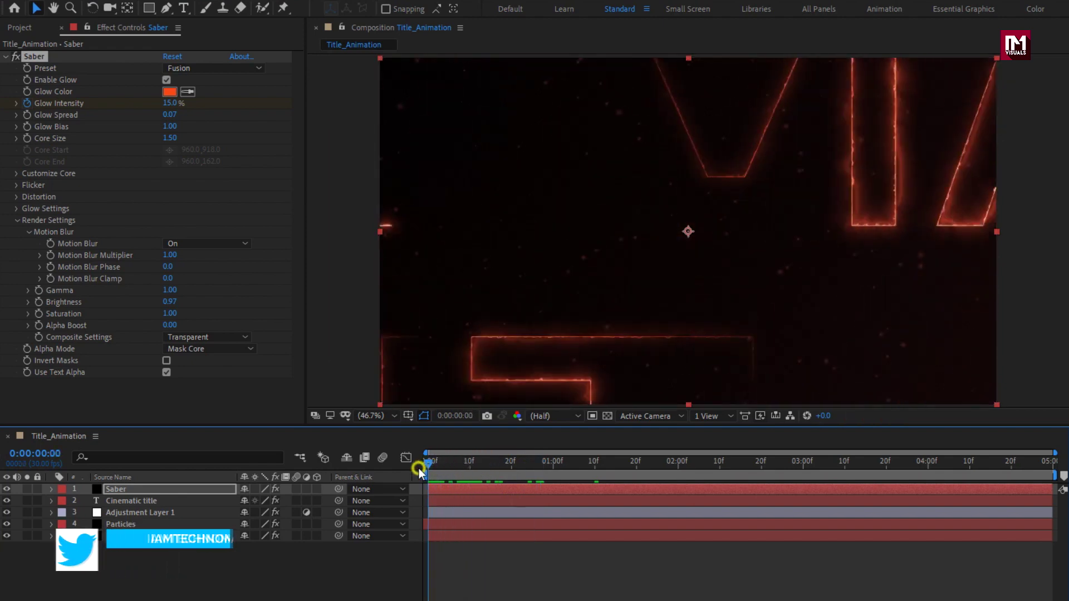
Step: Create a black 1920 x 1080 solid layer named Cover above the Saber layer
right_click(152, 573)
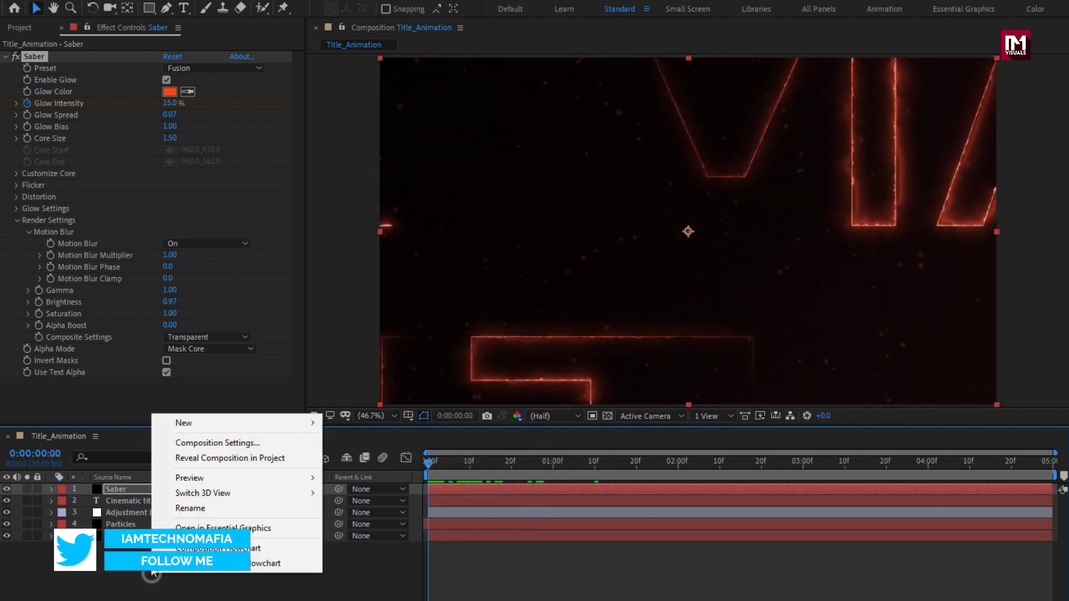
mouse_move(174, 424)
click(374, 458)
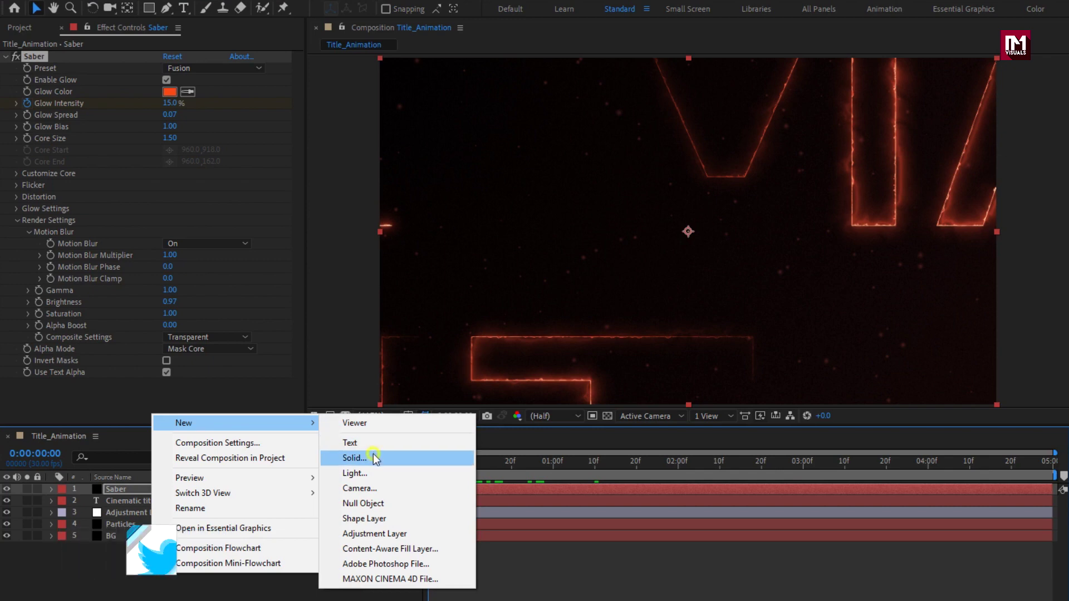
text(Cover)
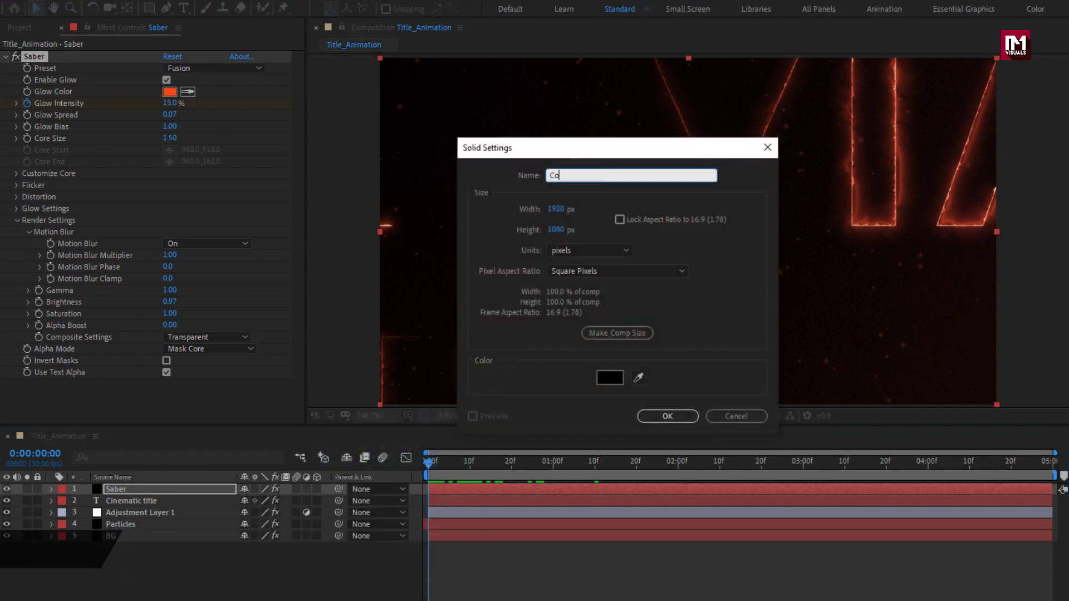
click(654, 416)
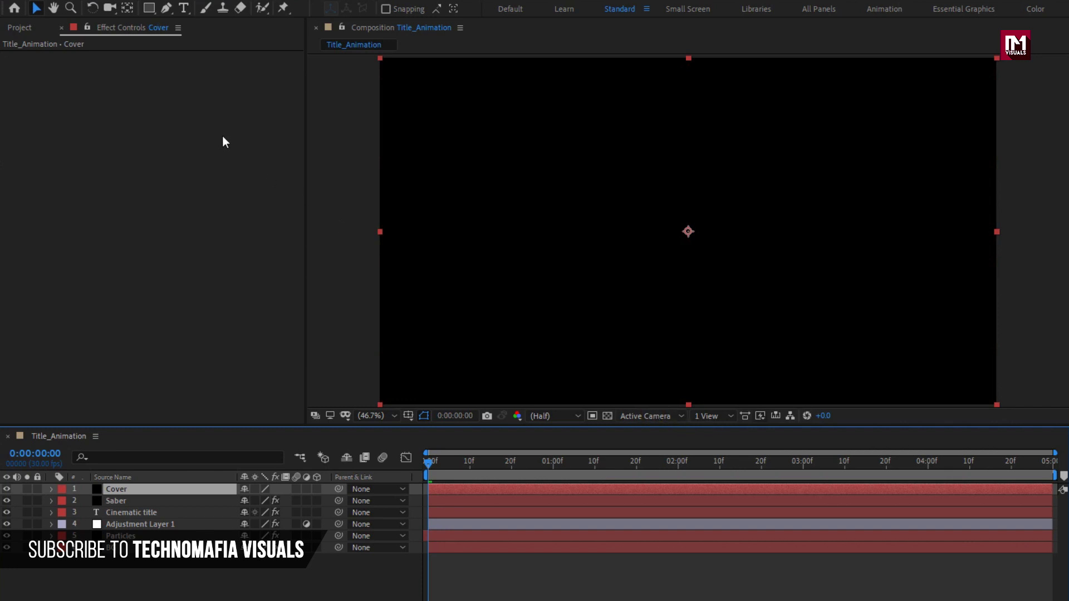
Step: Add an elliptical mask filling the whole Cover layer and invert it
click(150, 10)
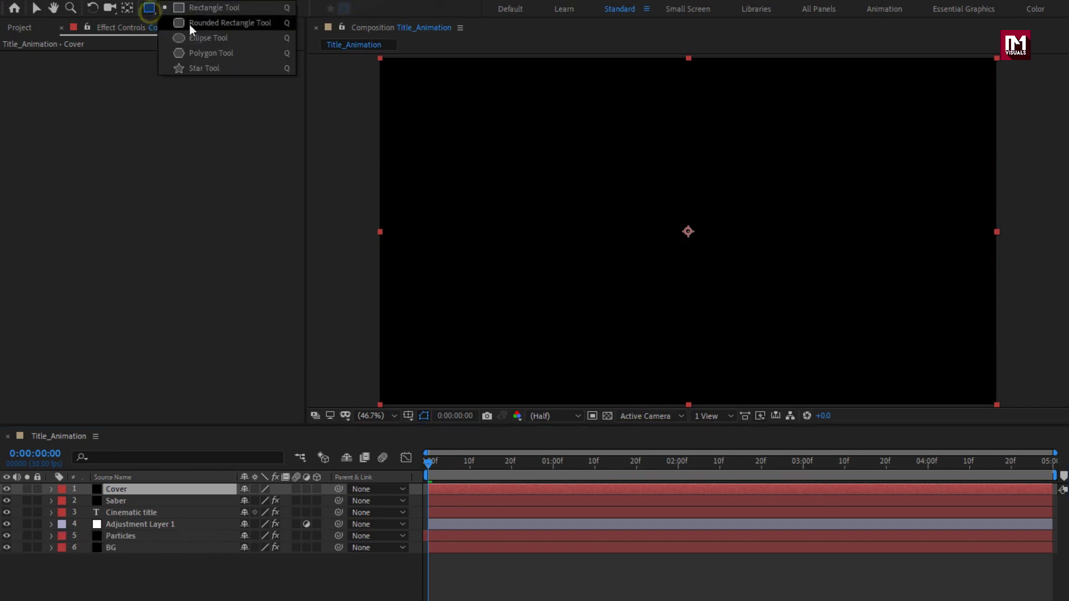
click(248, 38)
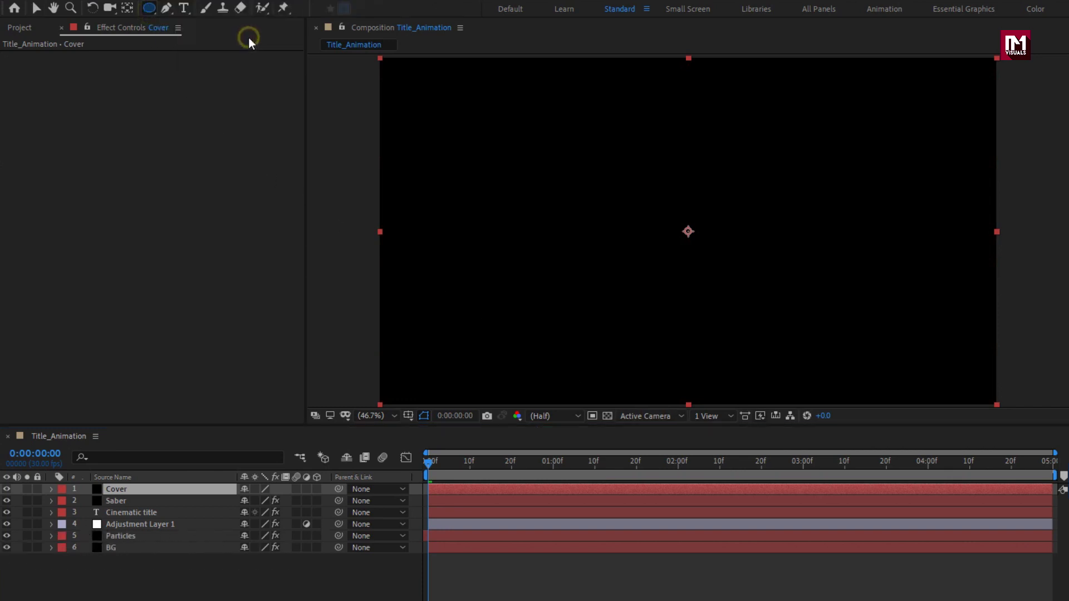
double_click(151, 11)
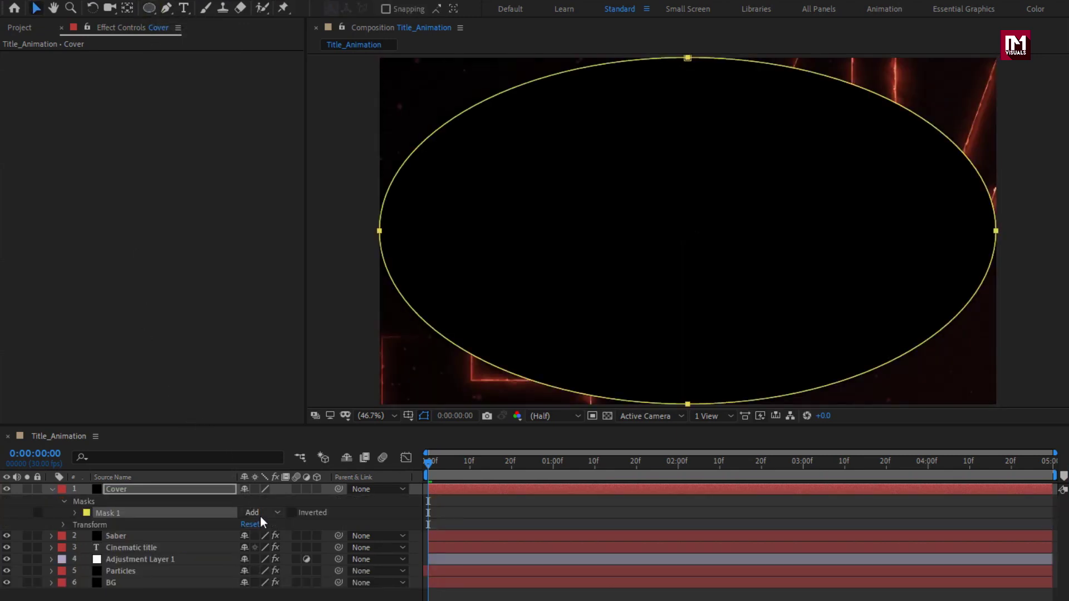
click(292, 512)
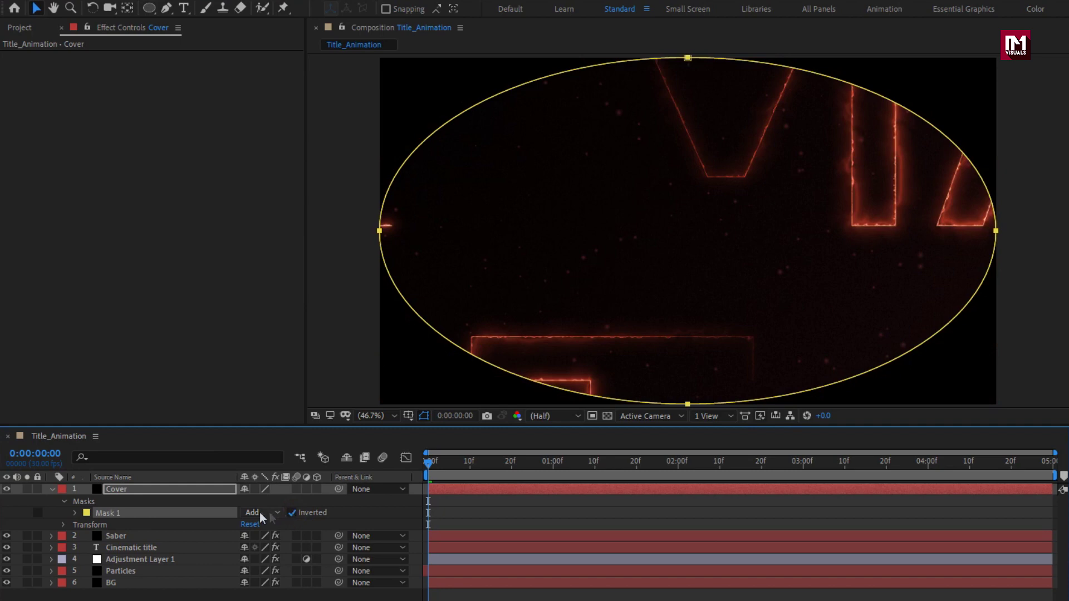
Step: Set the Cover layer mask's feather to 183 pixels and its opacity to 60%
click(76, 512)
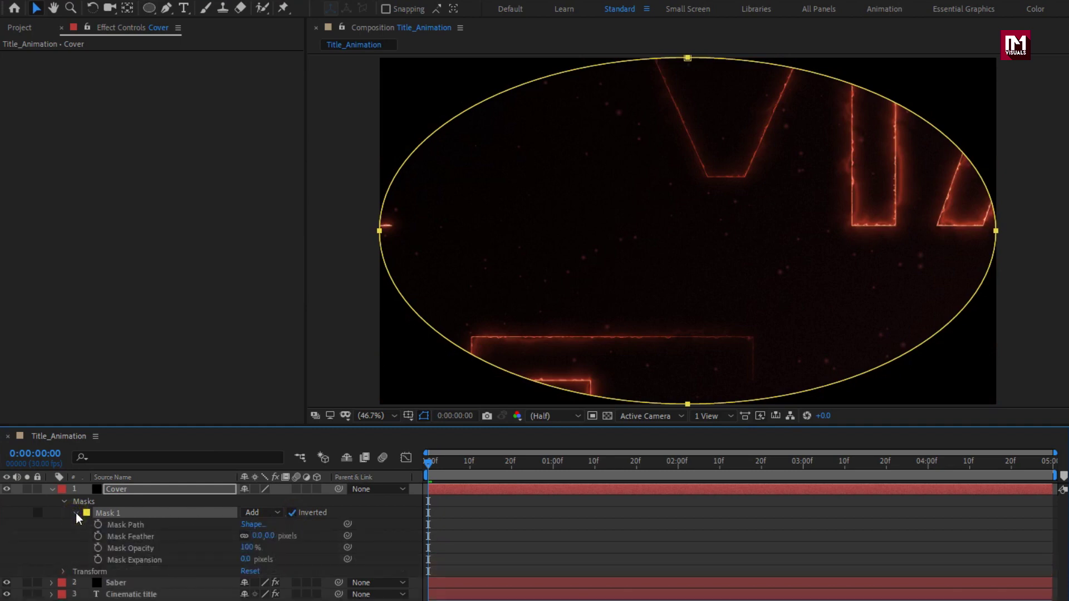
drag(268, 537, 388, 534)
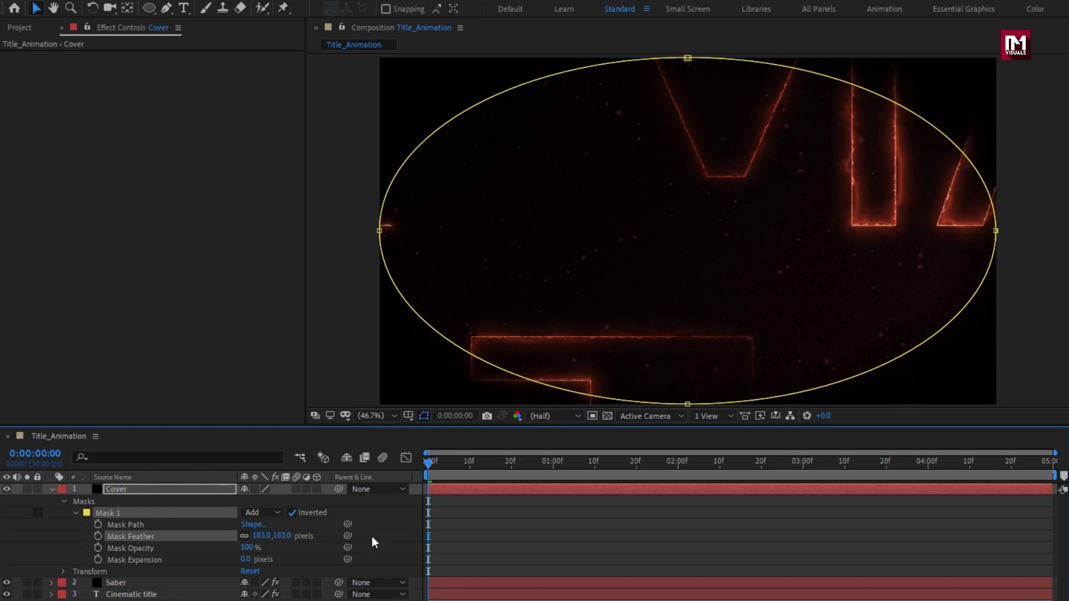
click(248, 548)
text(50)
click(229, 553)
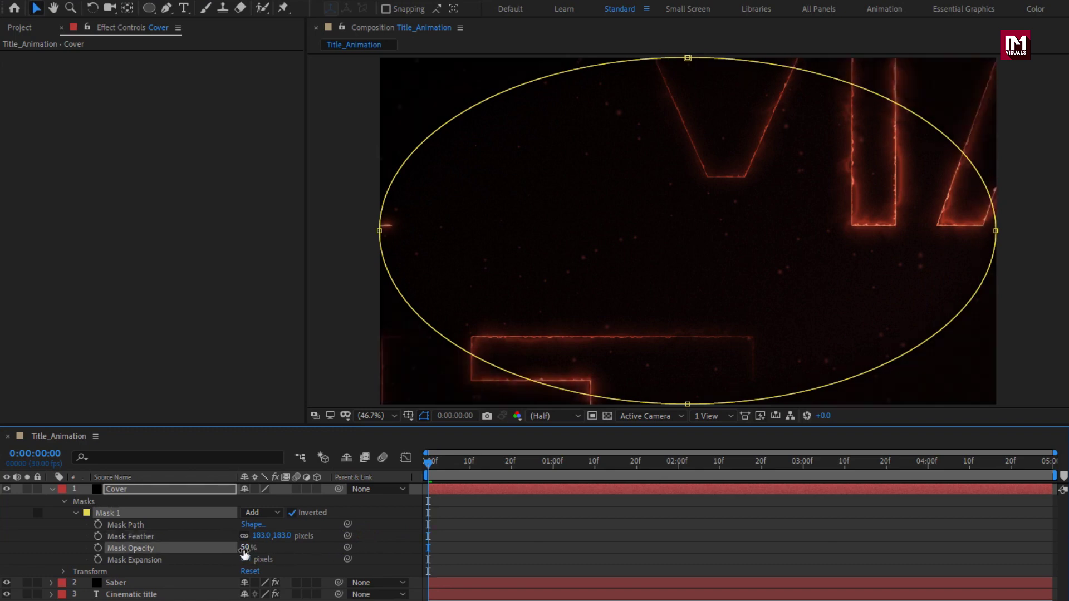
click(246, 549)
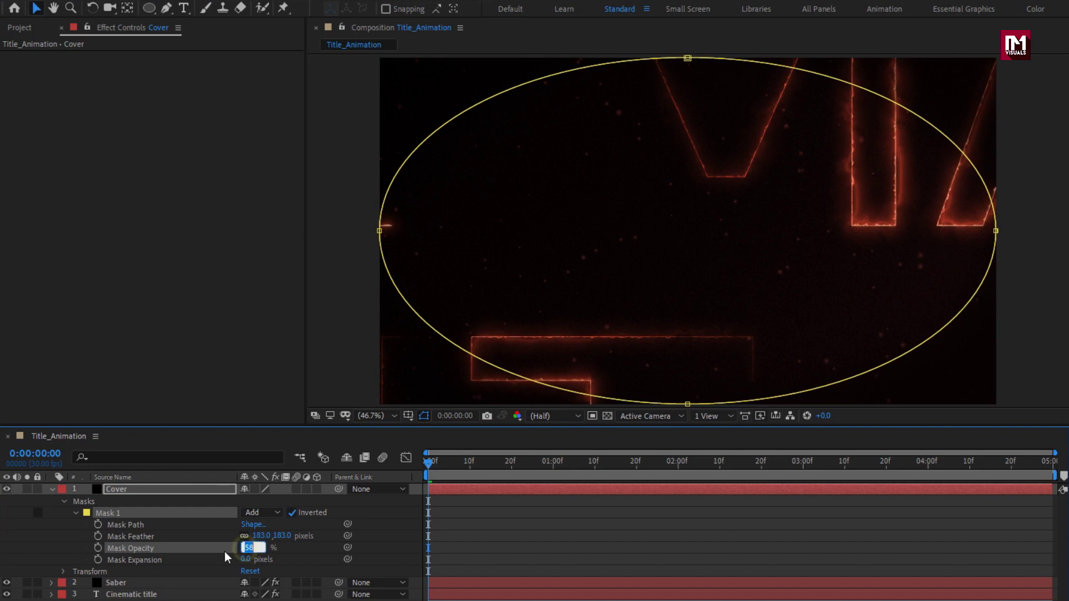
text(60)
click(225, 551)
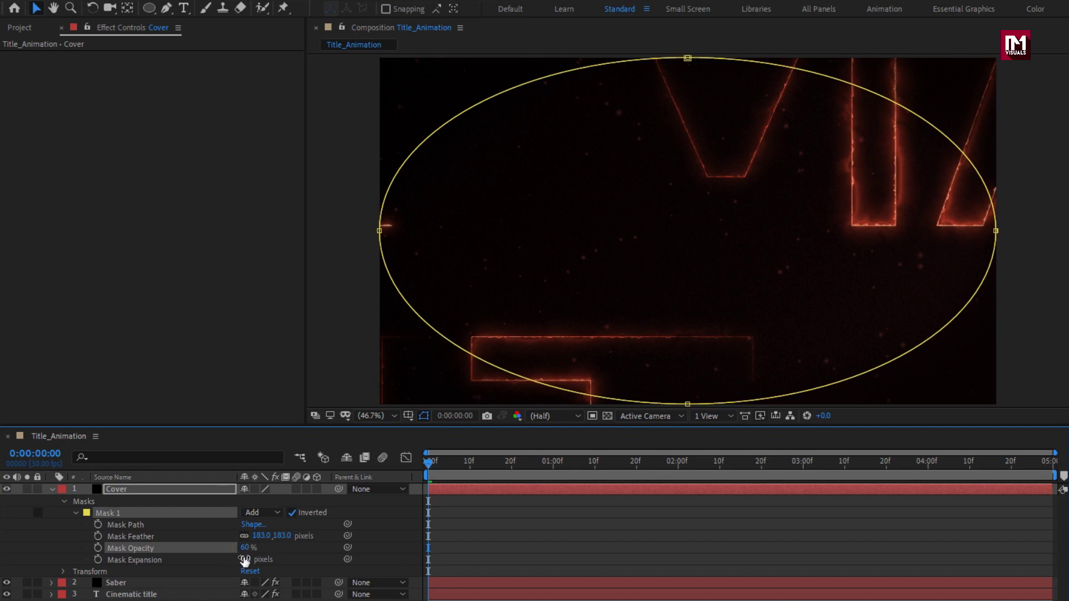
Step: Set the Cover layer mask's expansion to -183 pixels and check the vignette a few frames into the animation
drag(241, 559, 114, 558)
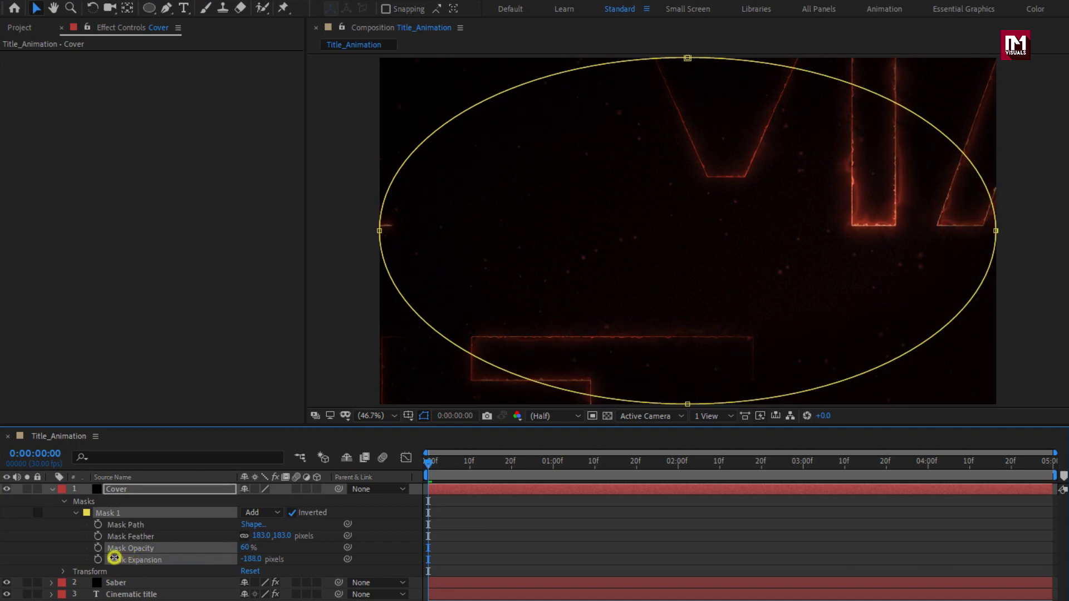
click(117, 559)
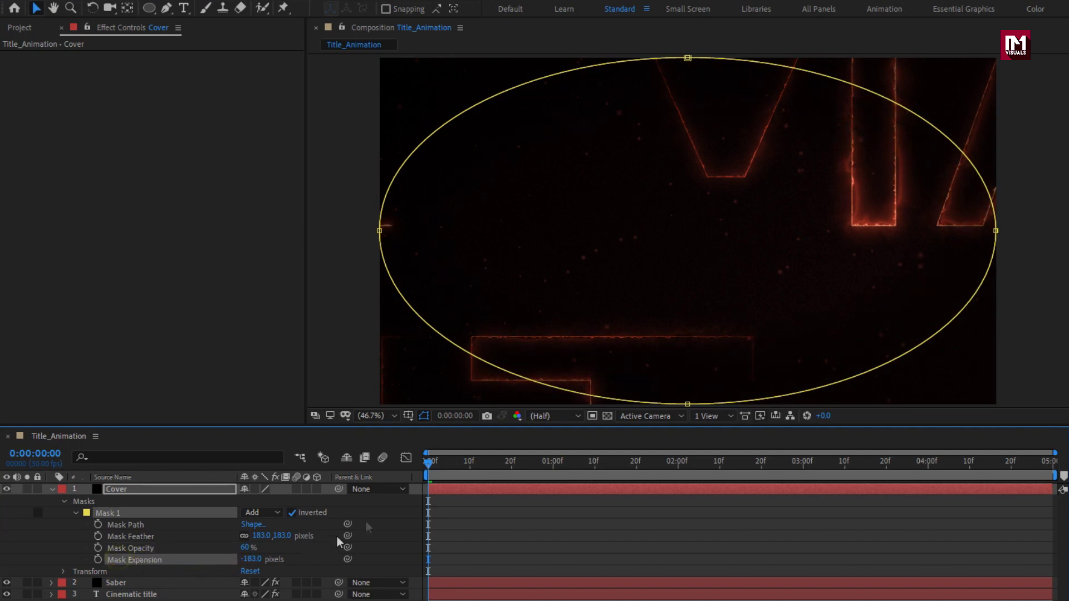
mouse_move(453, 469)
mouse_down()
mouse_move(498, 466)
mouse_move(440, 467)
mouse_up()
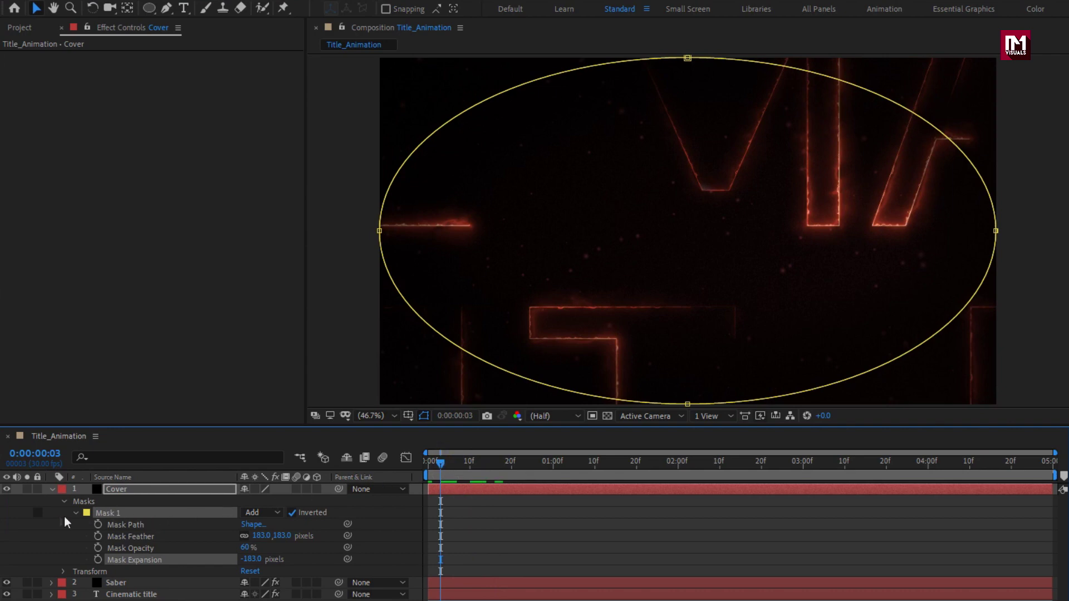
click(53, 490)
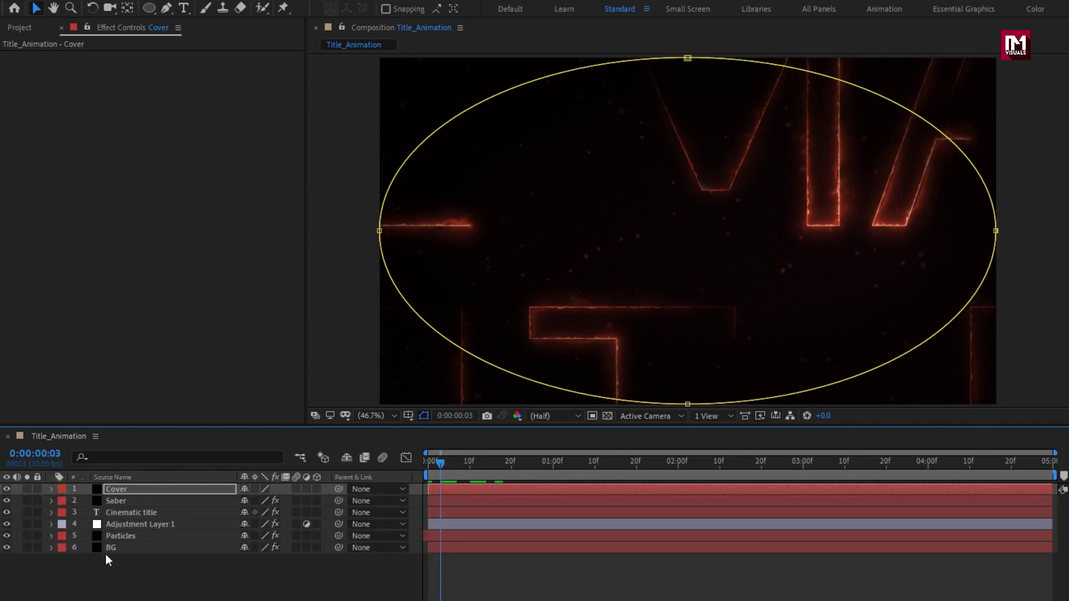
Step: Create an adjustment layer above the Cover layer and apply the Curves effect to it
click(114, 573)
right_click(117, 579)
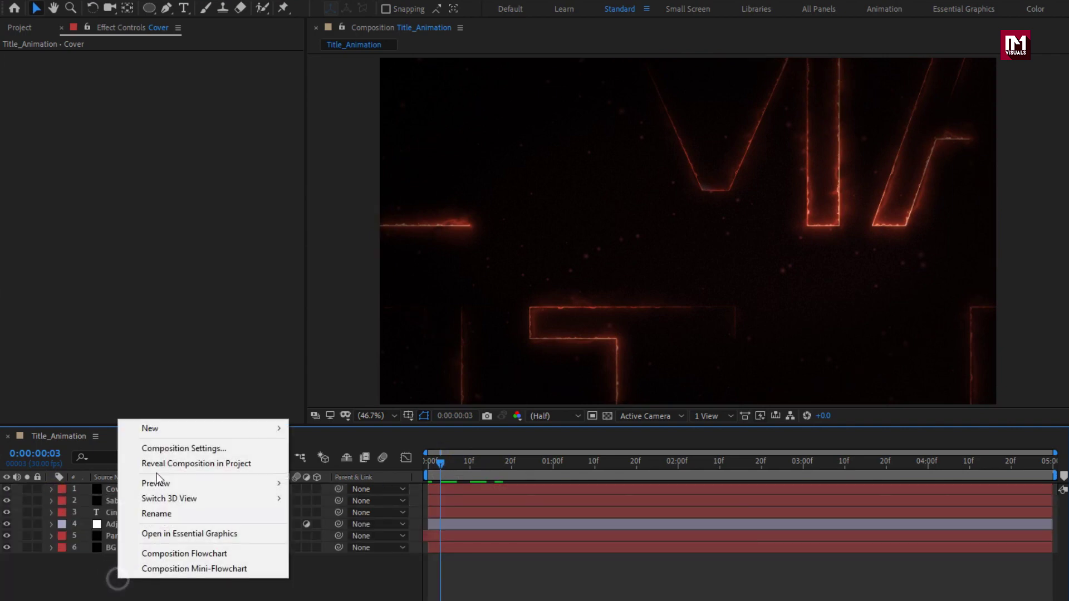
mouse_move(161, 429)
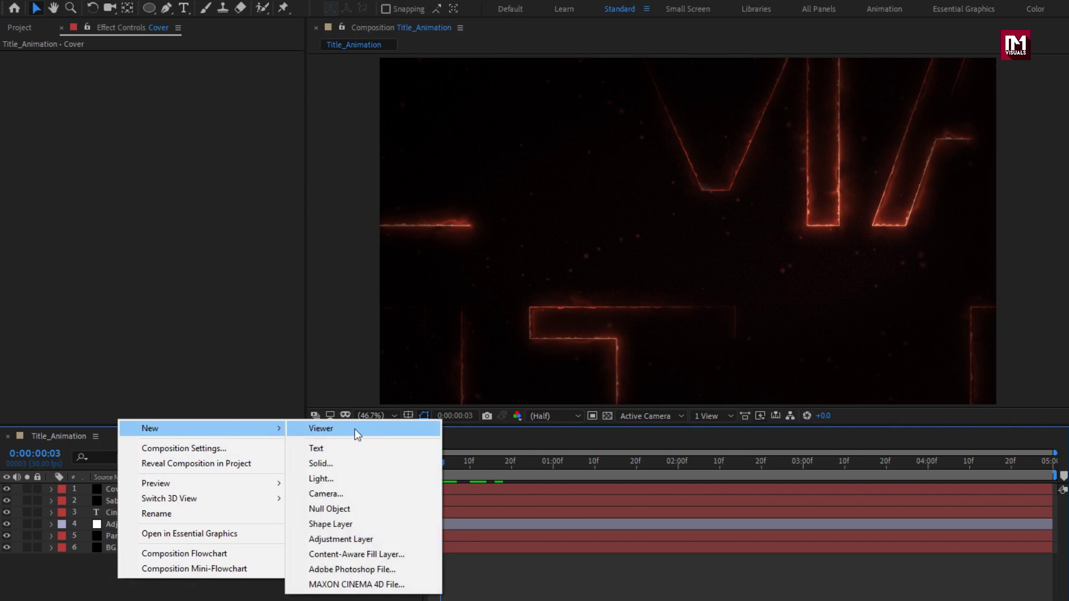
click(362, 538)
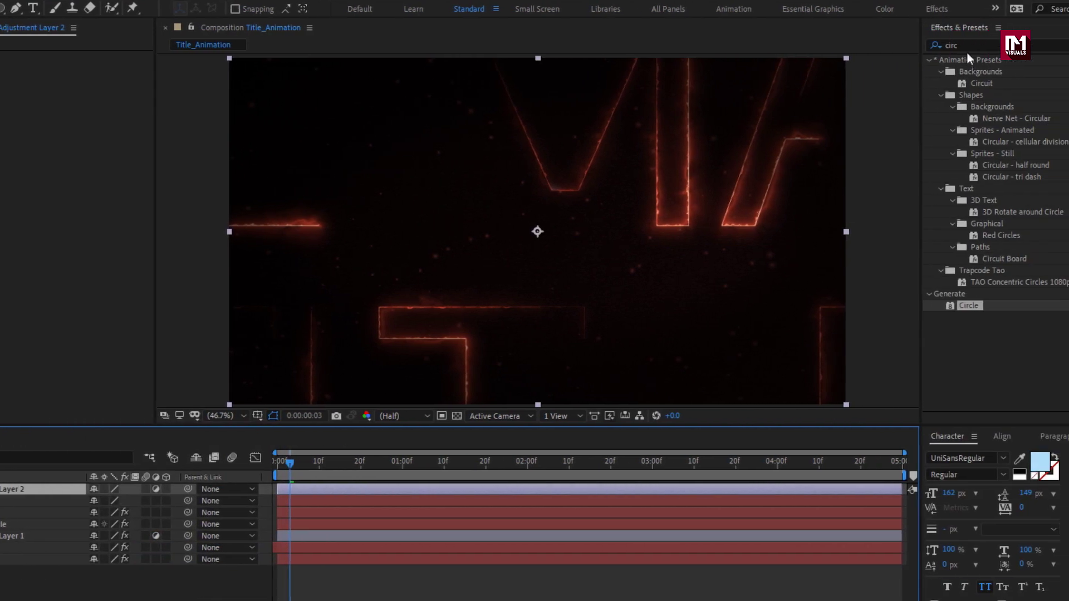
click(922, 45)
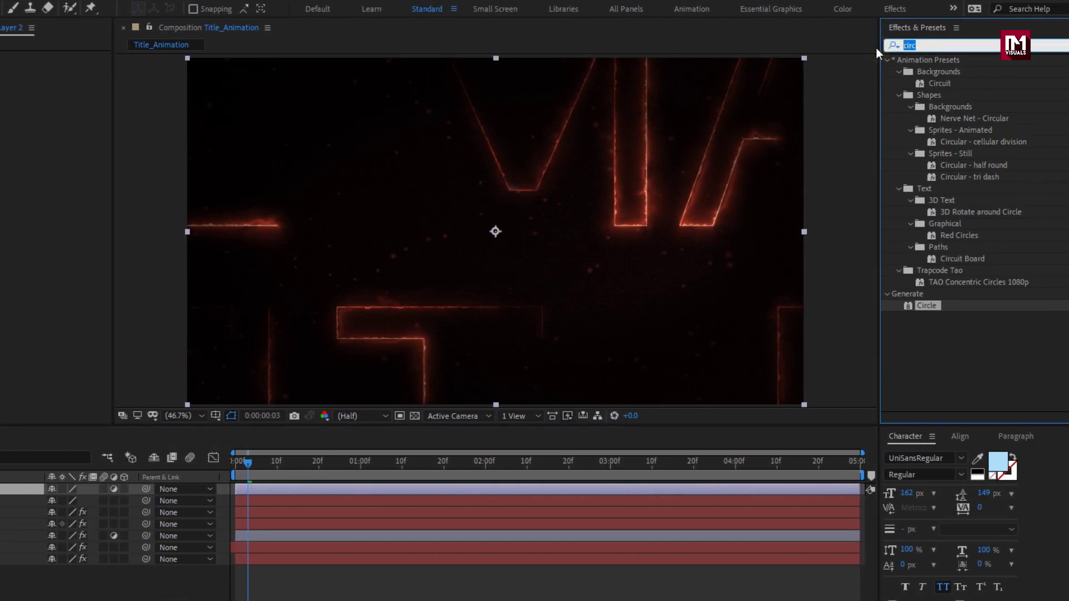
text(curv)
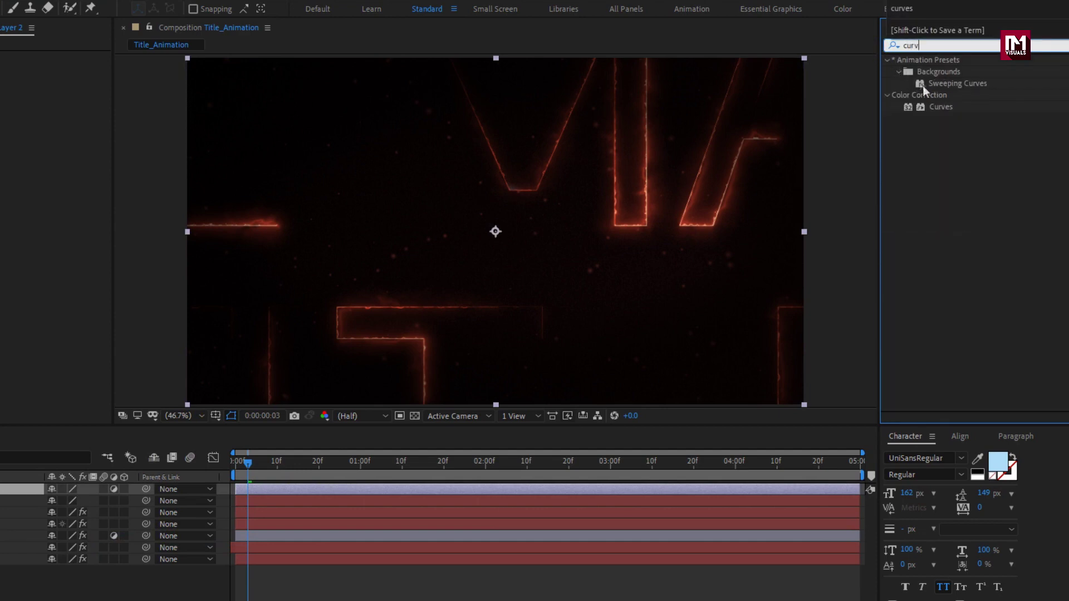
double_click(940, 108)
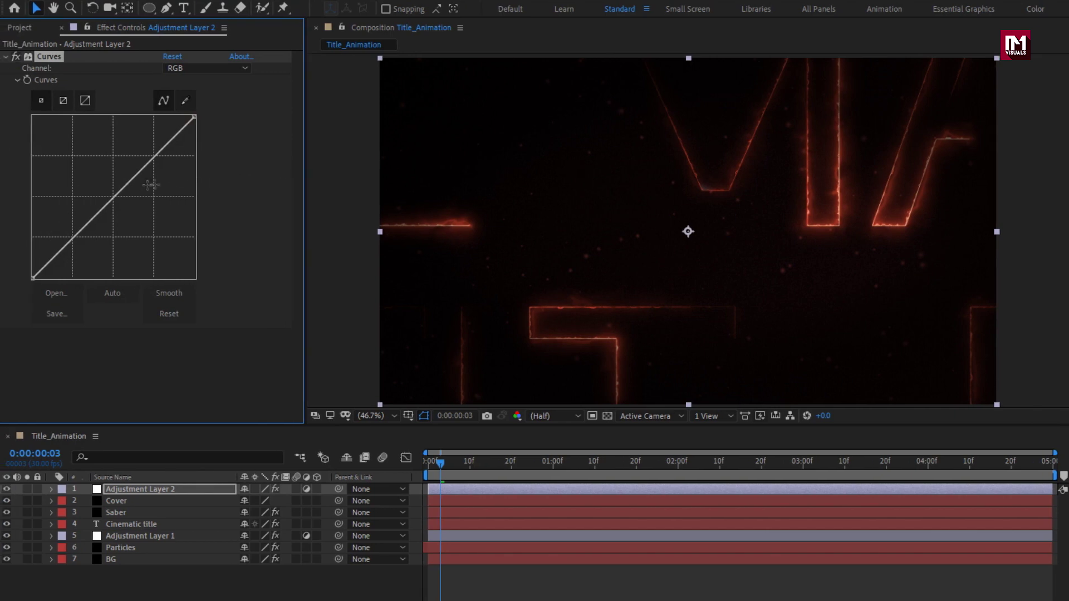
Step: Shape the RGB curve with slightly raised midtones and the shadows held on the diagonal, and check the grade at several times
drag(130, 181, 120, 184)
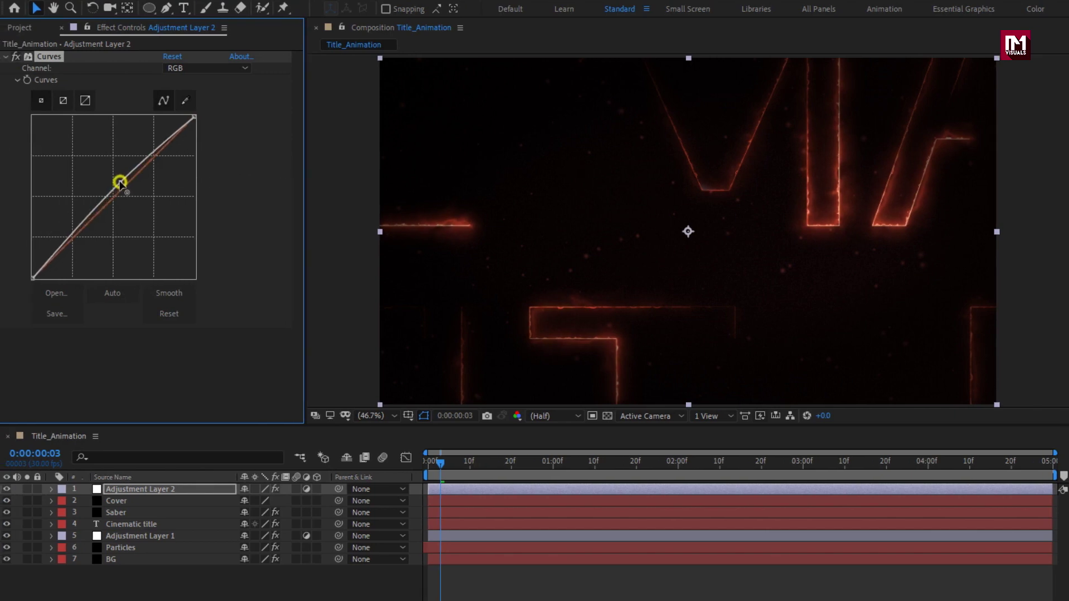
drag(72, 229, 73, 239)
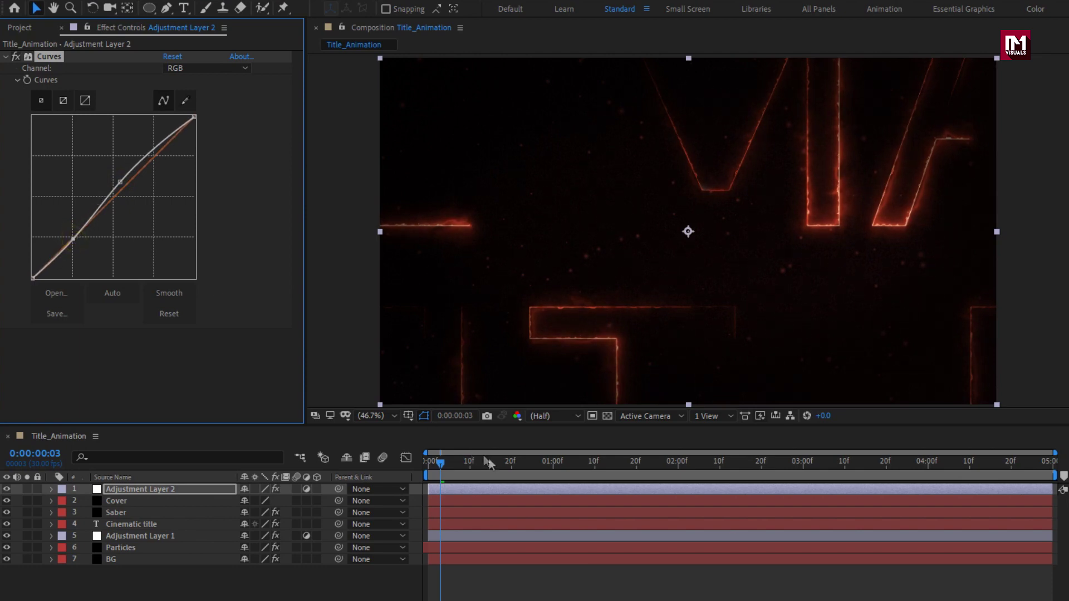
click(559, 465)
click(681, 467)
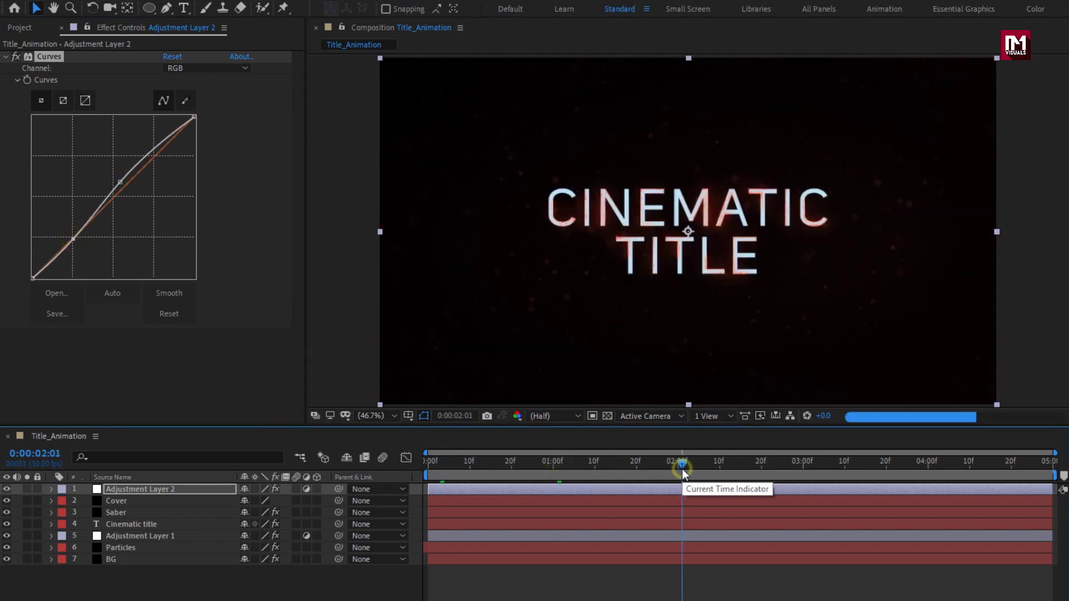
click(749, 465)
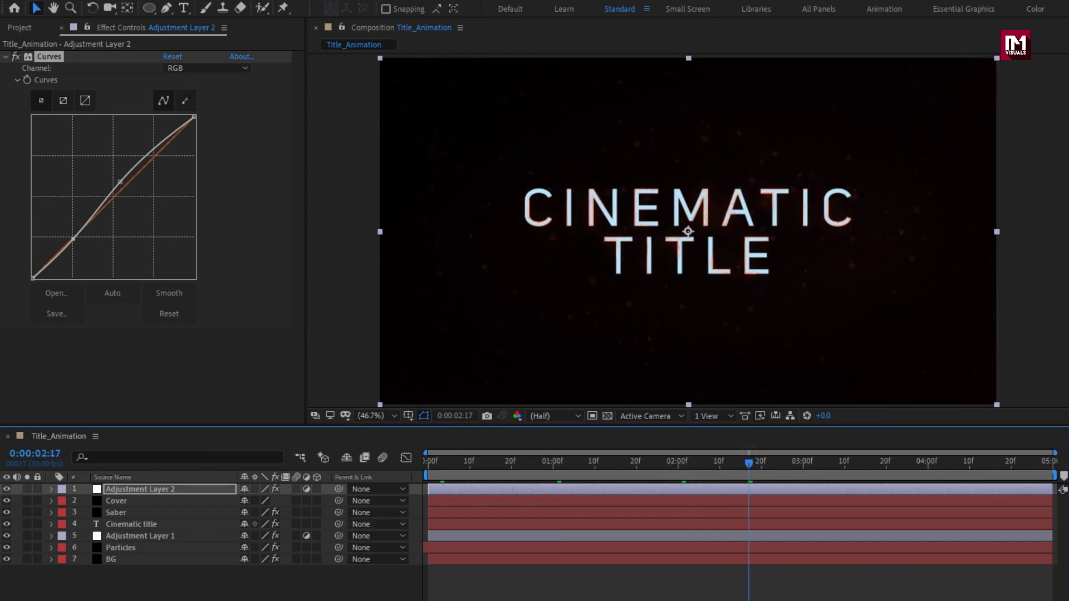
Step: Create a black 1920 x 1080 solid layer named Frame on top of all layers
right_click(109, 579)
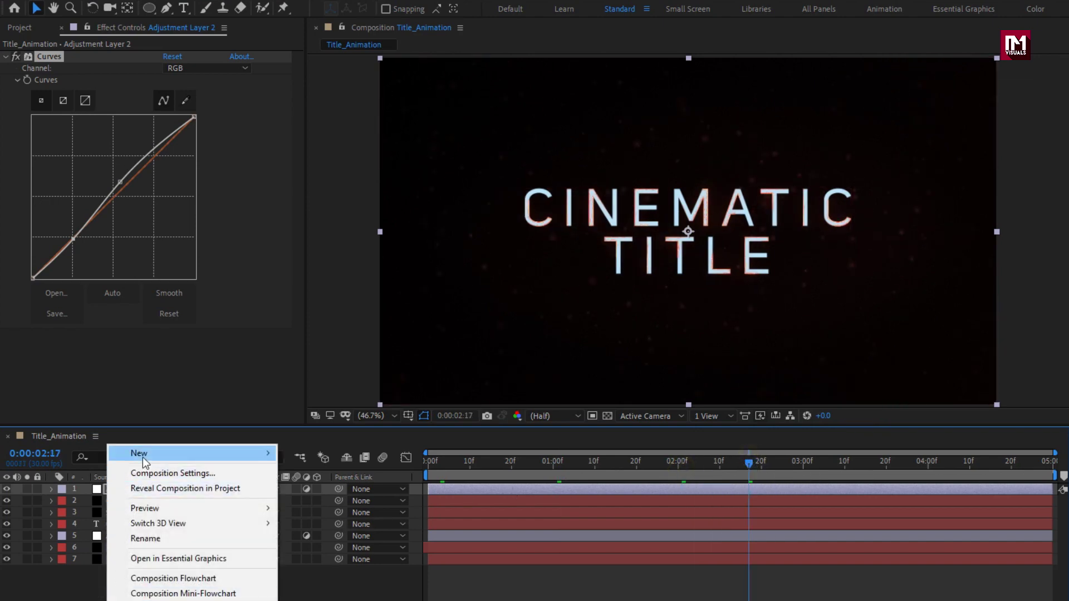
mouse_move(142, 457)
click(327, 489)
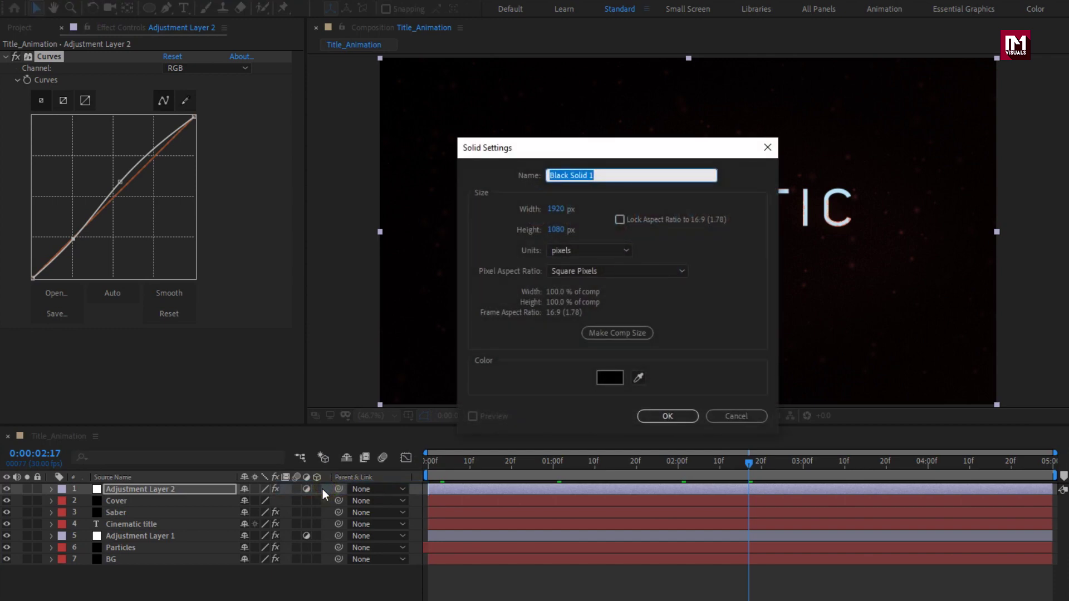
text(Frame)
click(657, 419)
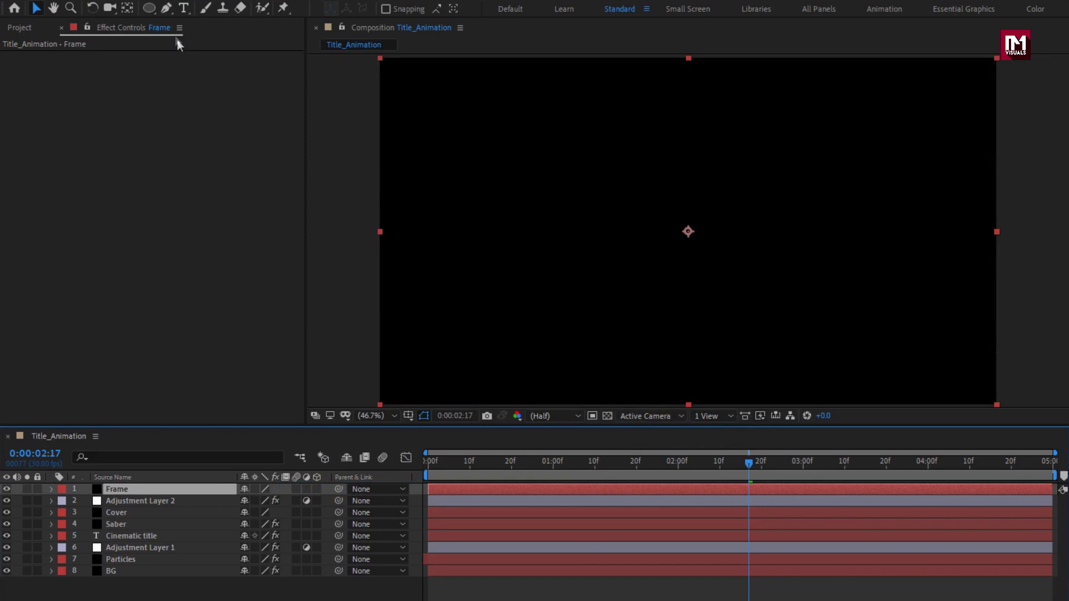
Step: Add a rectangular mask filling the Frame layer and shrink its height symmetrically, keeping the full width
drag(152, 10, 219, 13)
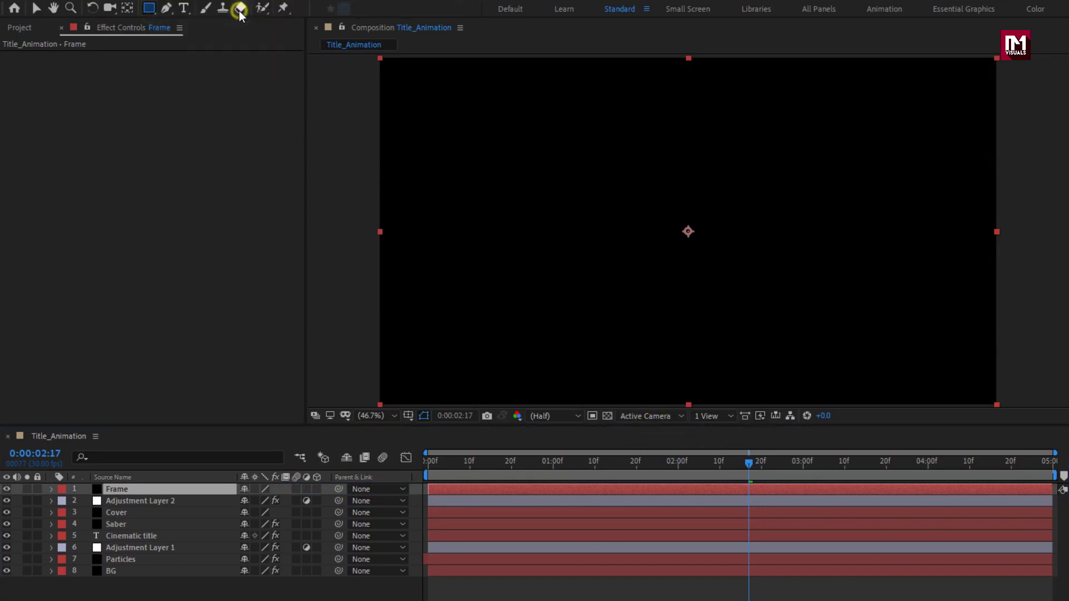
double_click(149, 10)
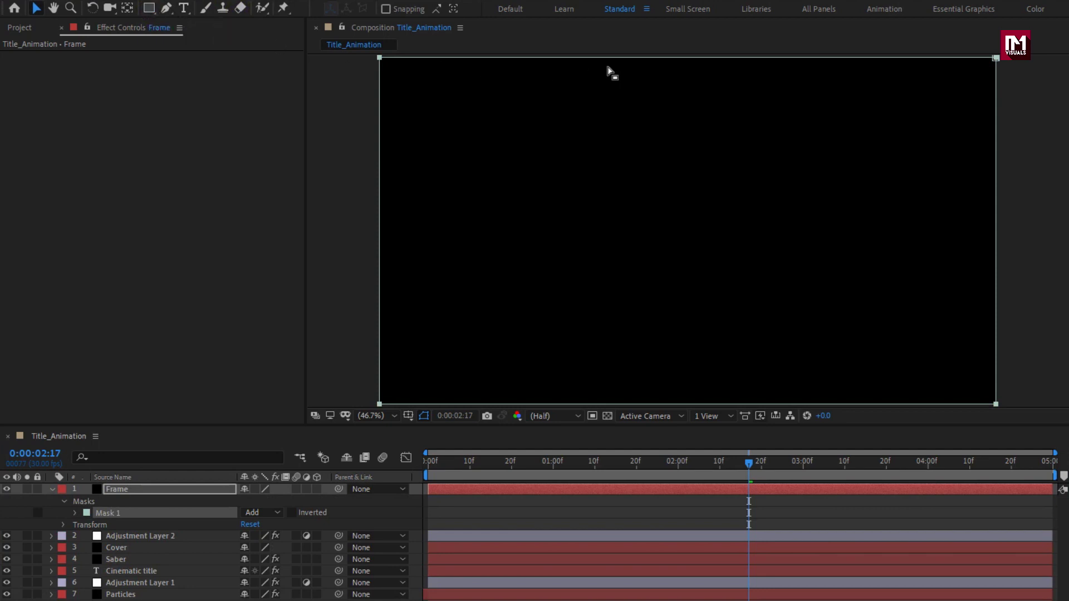
click(680, 58)
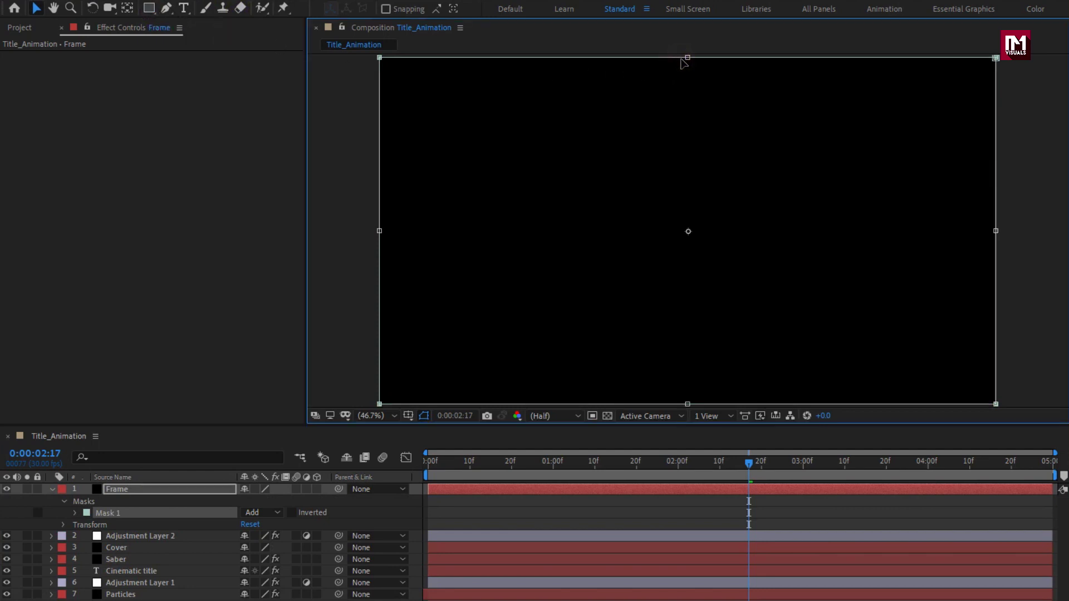
drag(687, 58, 683, 91)
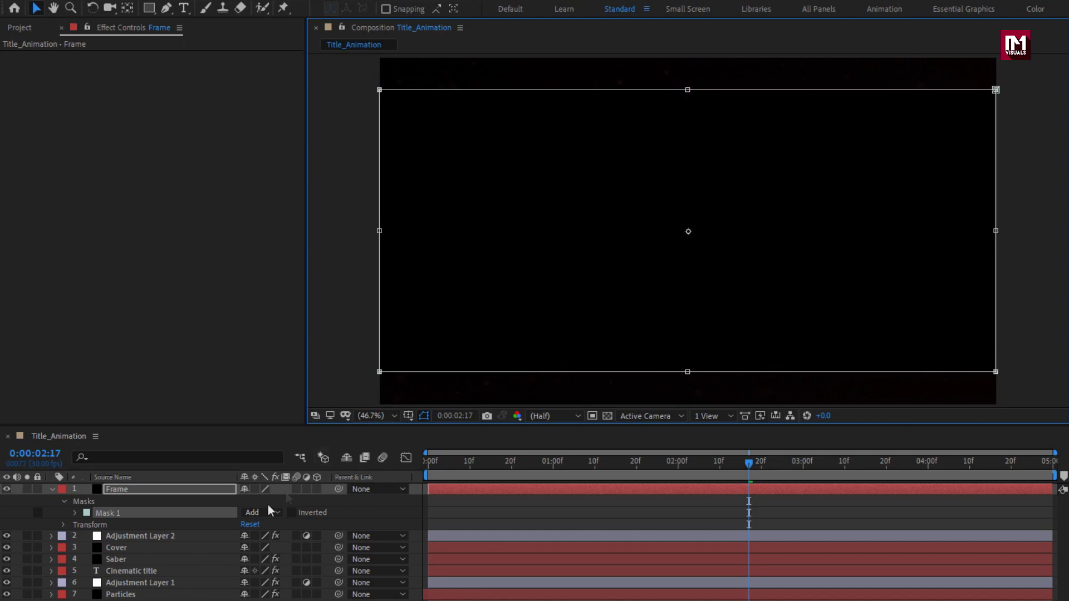
Step: Invert the Frame layer's mask to form cinematic letterbox bars and preview the animation from 0:00:00:00
click(292, 513)
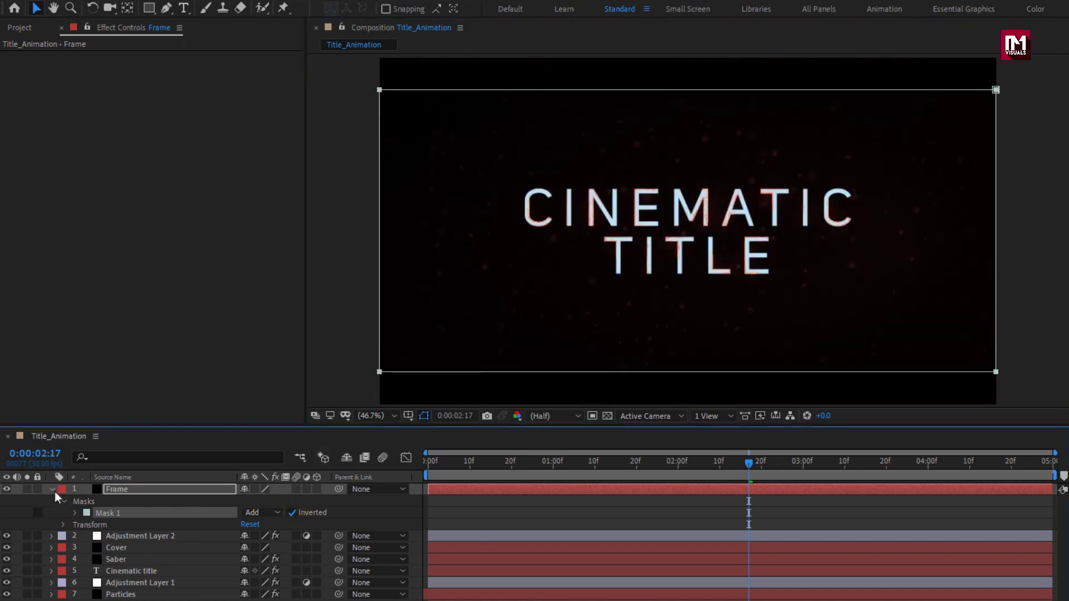
click(52, 492)
click(427, 464)
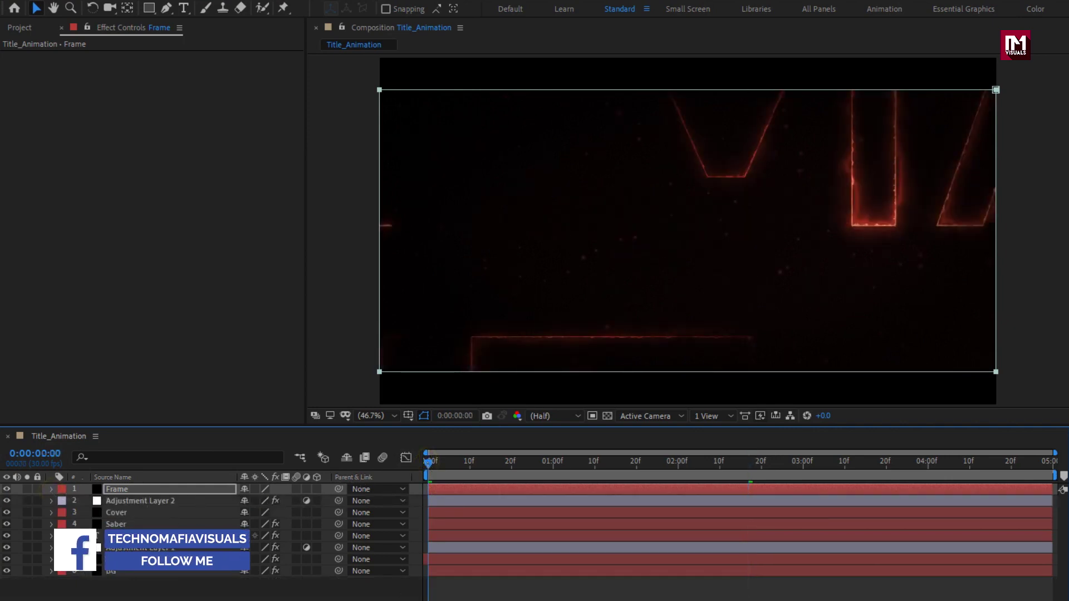
key(space)
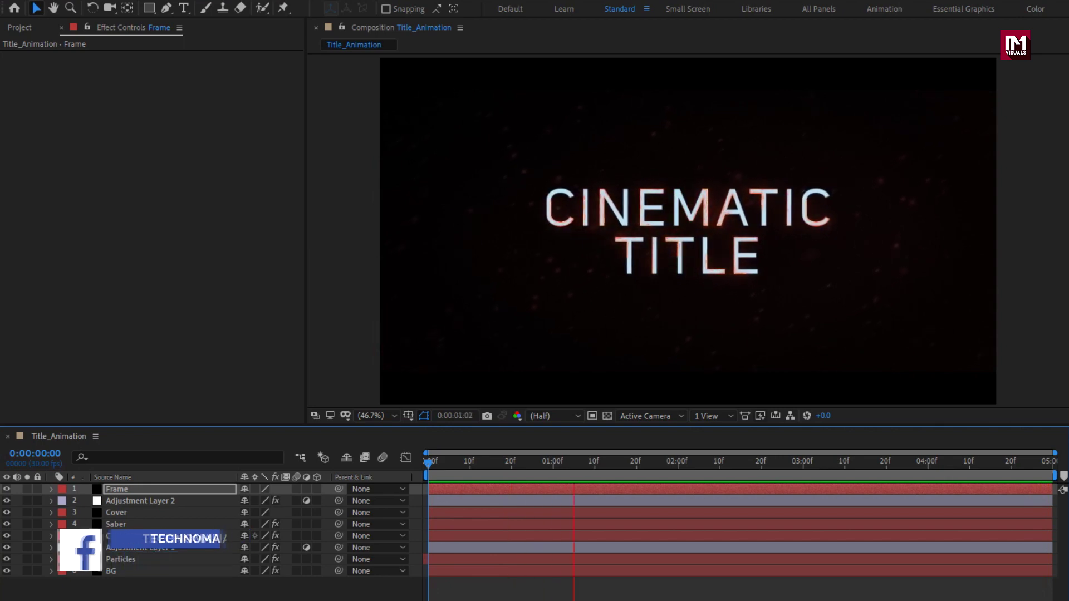